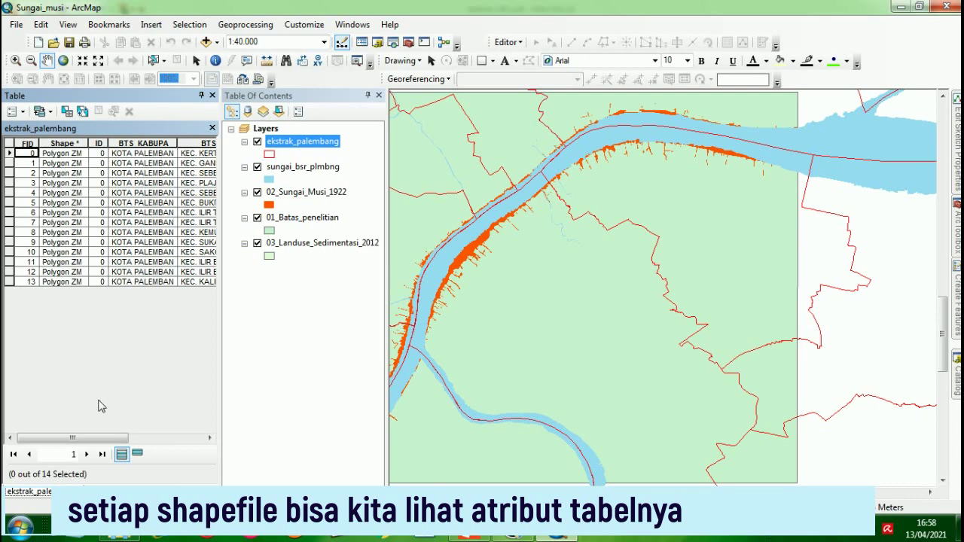
Close the ekstrak_palembang attribute table, then open the sungai_bsr_plmbng attribute table and review its river name and area columns
{"action": "mouse_move", "coordinate": [96, 437]}
{"action": "left_mouse_down"}
{"action": "mouse_move", "coordinate": [160, 445]}
{"action": "mouse_move", "coordinate": [97, 444]}
{"action": "left_mouse_up"}
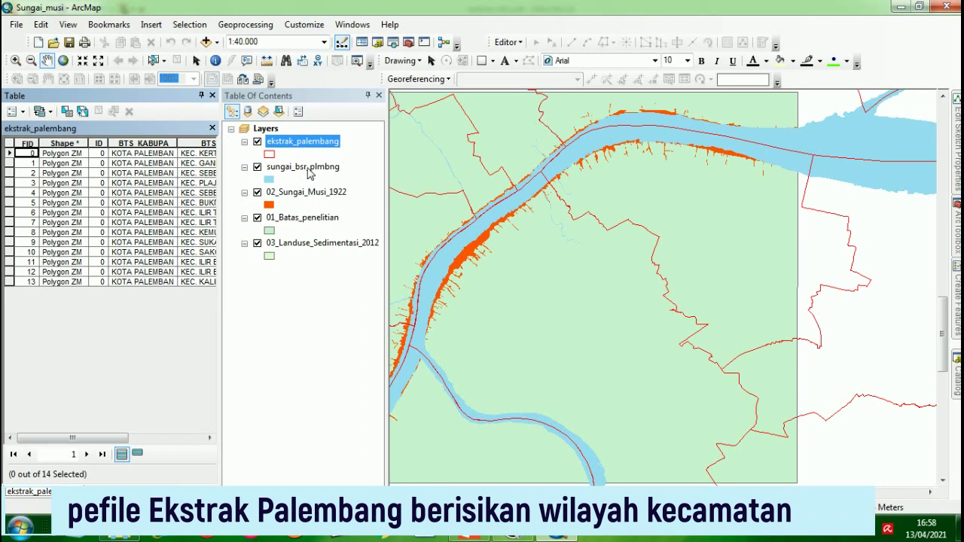
{"action": "left_click", "coordinate": [211, 95]}
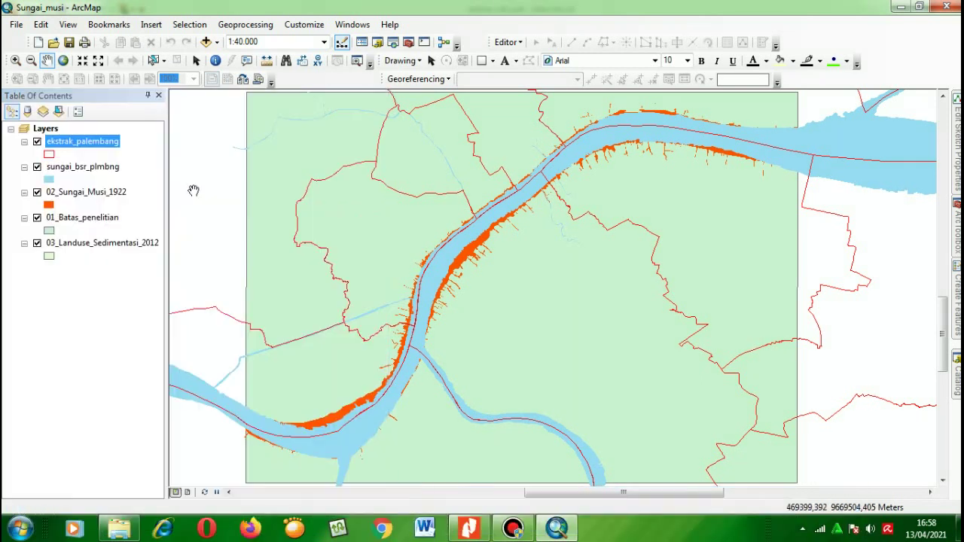
{"action": "right_click", "coordinate": [78, 171]}
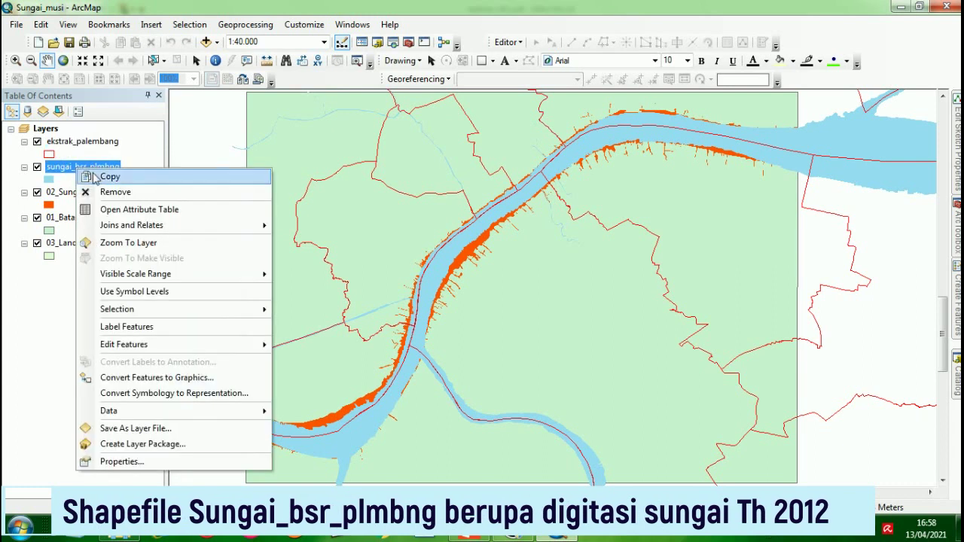
{"action": "left_click", "coordinate": [113, 210]}
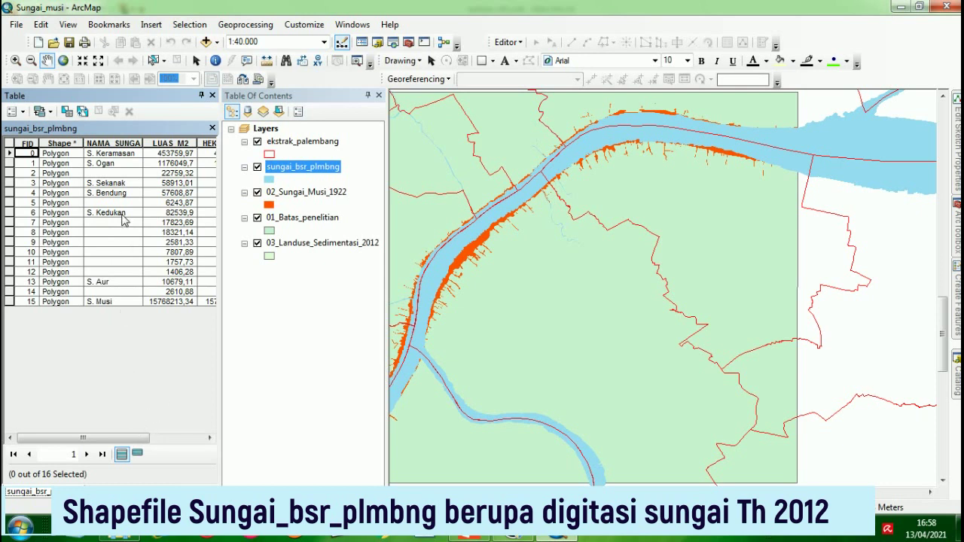
{"action": "left_click_drag", "start_coordinate": [123, 439], "coordinate": [168, 440]}
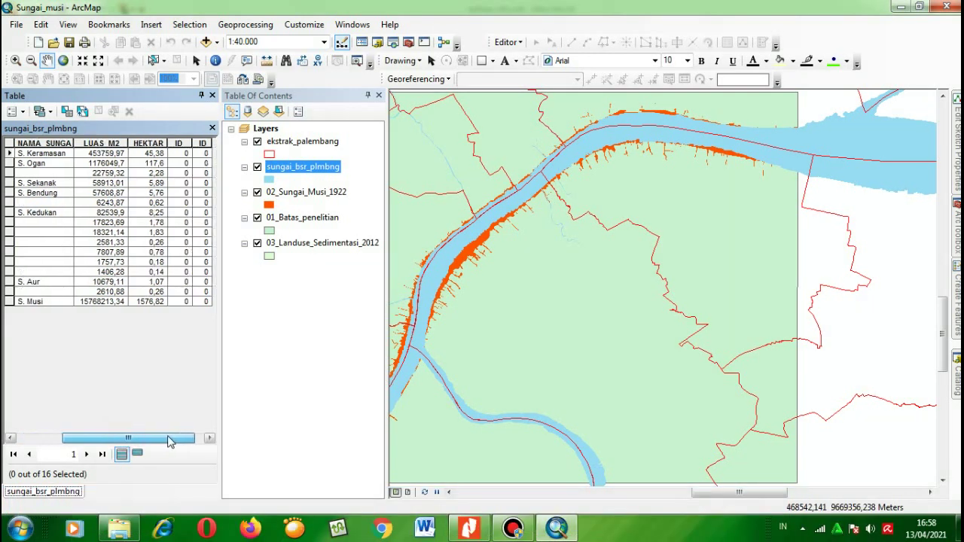
Zoom the map to the extent of the 02_Sungai_Musi_1922 layer and then the 01_Batas_penelitian layer
{"action": "right_click", "coordinate": [318, 193]}
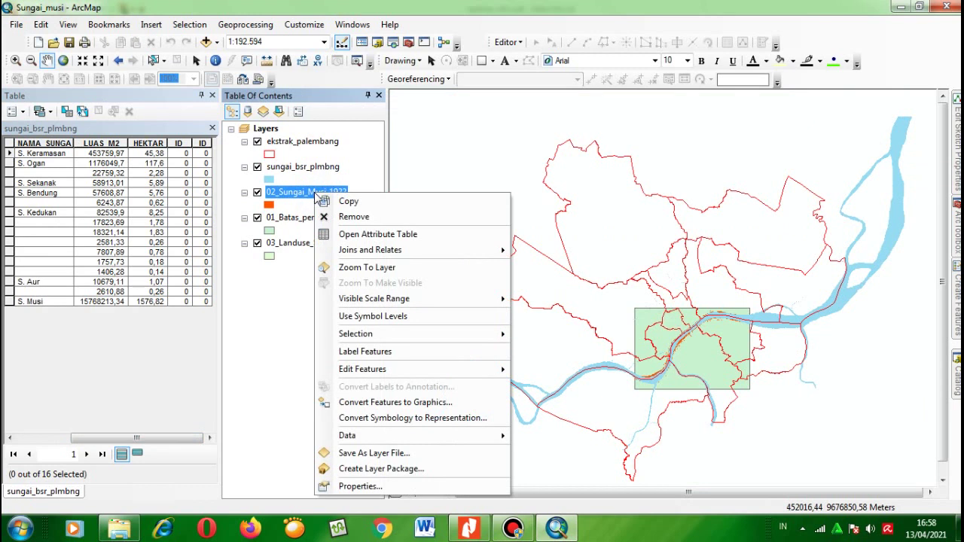
{"action": "left_click", "coordinate": [362, 269]}
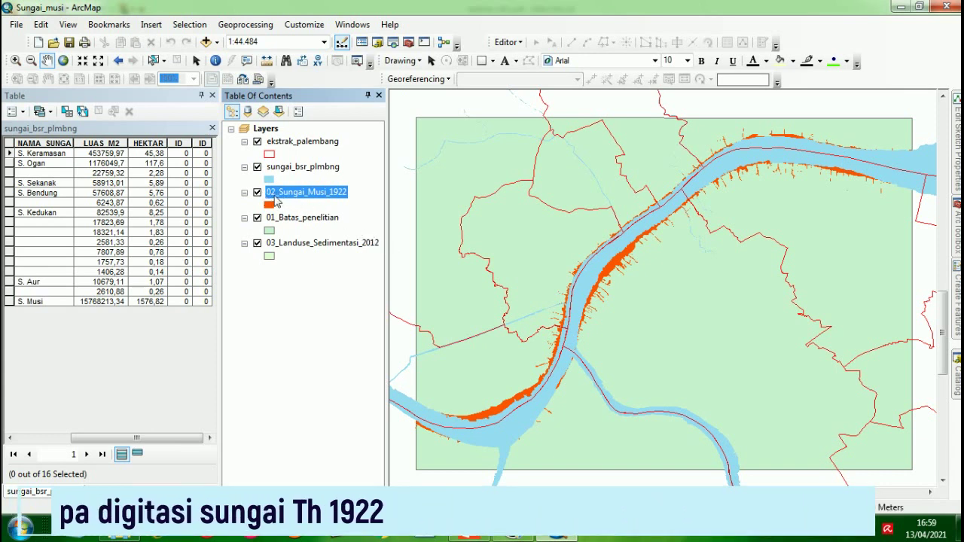
{"action": "right_click", "coordinate": [316, 218]}
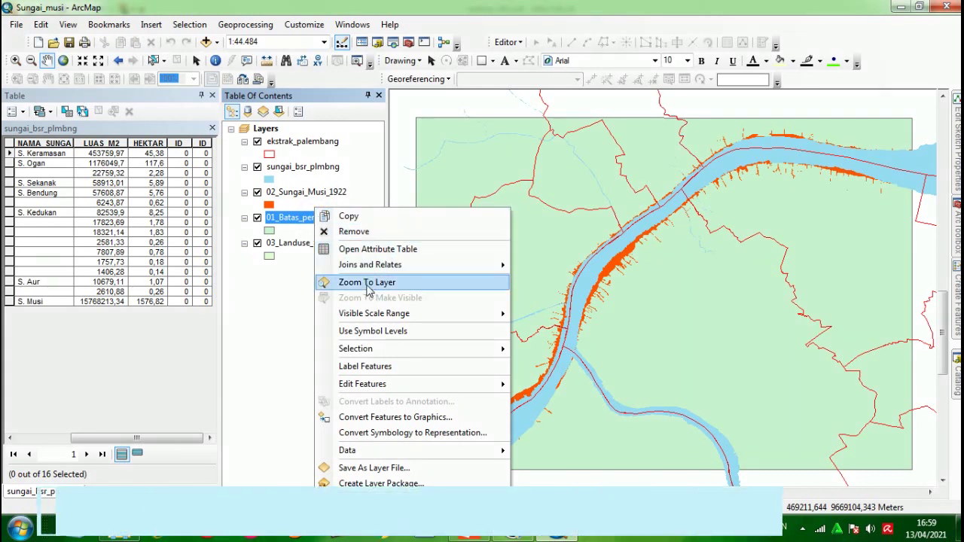
{"action": "left_click", "coordinate": [367, 283]}
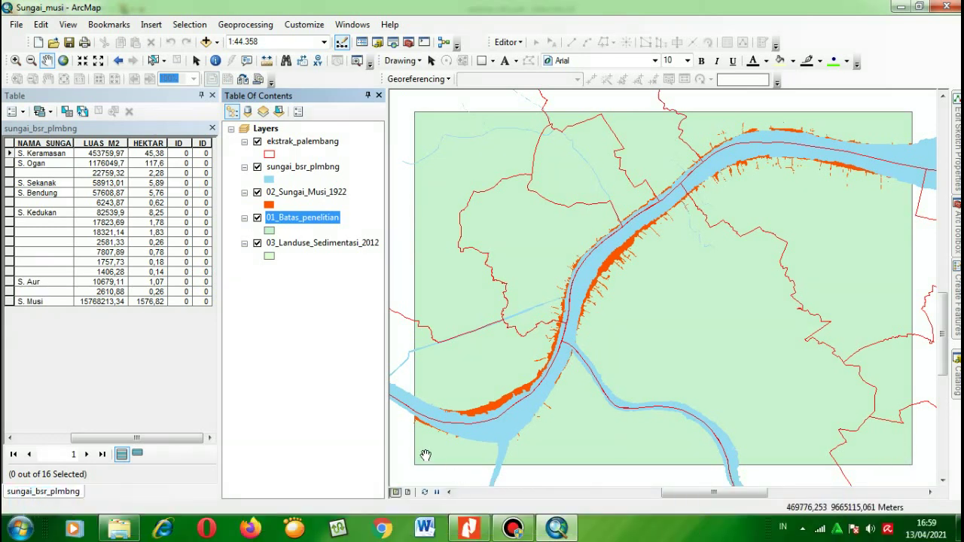
Open the attribute table of the 03_Landuse_Sedimentasi_2012 layer and review its columns
{"action": "left_click", "coordinate": [306, 244]}
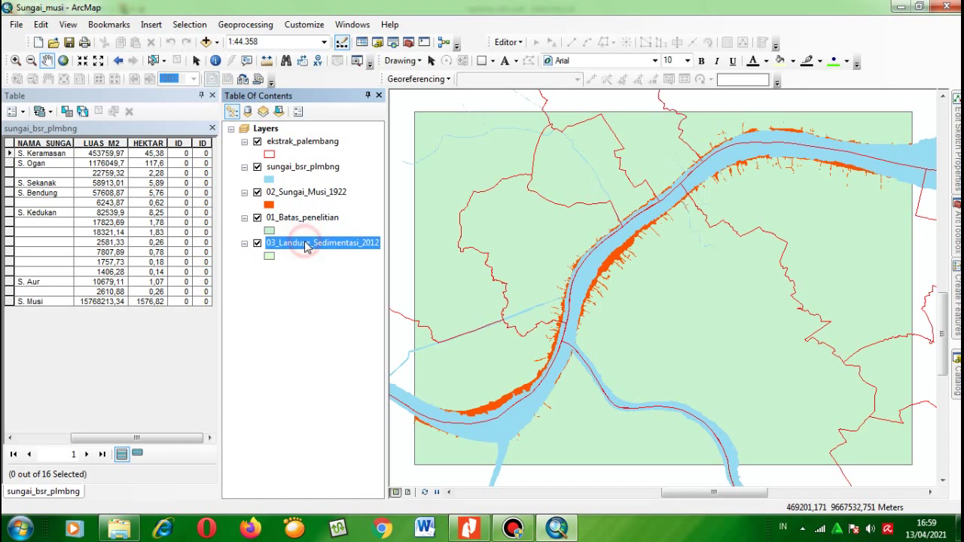
{"action": "right_click", "coordinate": [306, 244]}
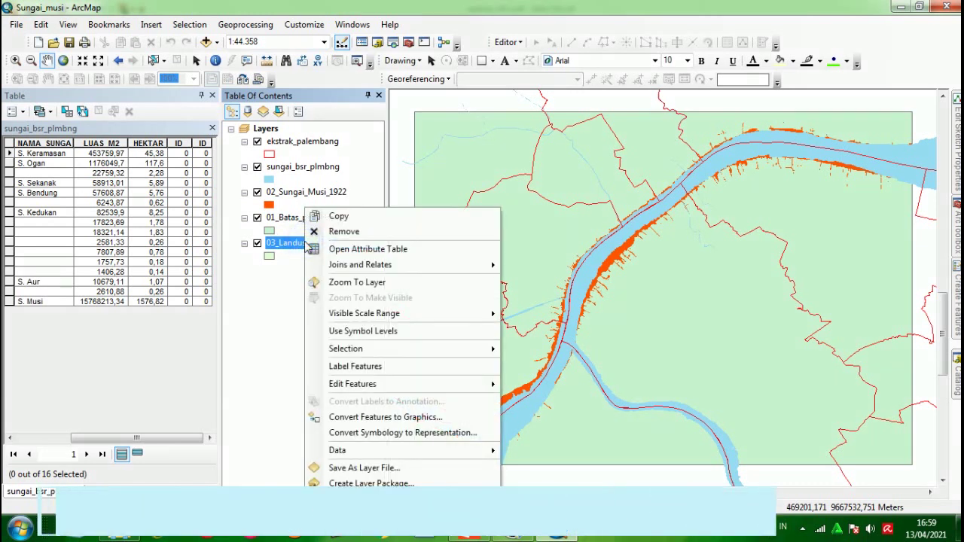
{"action": "left_click", "coordinate": [367, 250]}
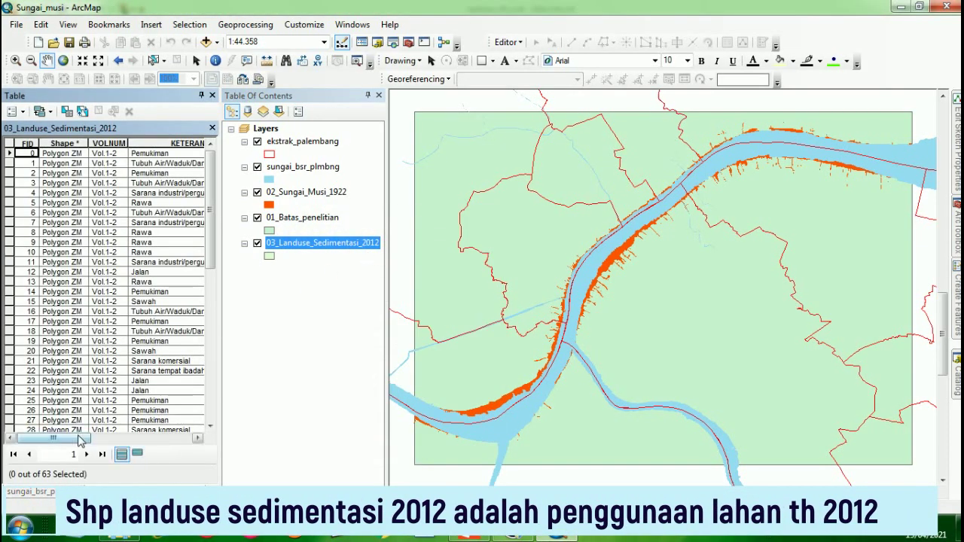
{"action": "left_click_drag", "start_coordinate": [78, 440], "coordinate": [179, 452]}
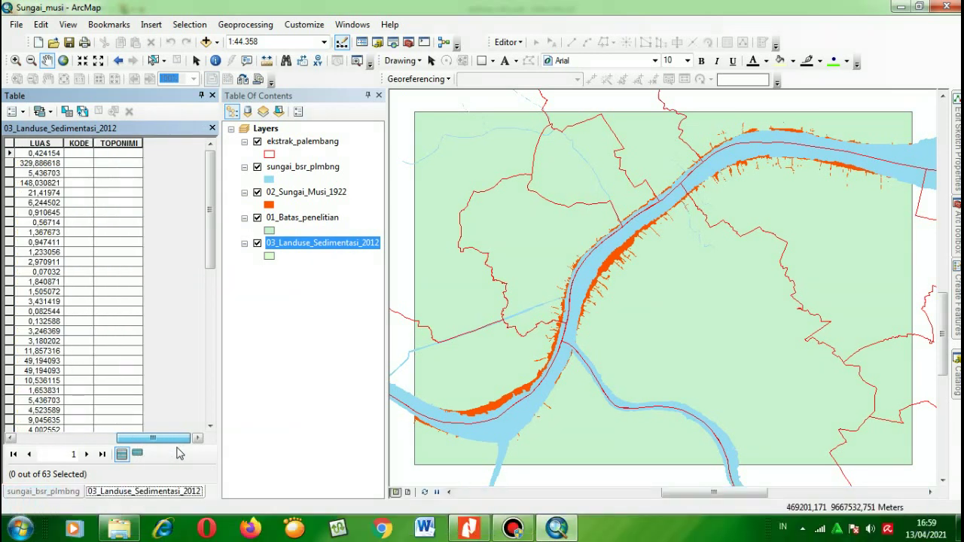
{"action": "left_click", "coordinate": [112, 438]}
{"action": "left_click", "coordinate": [85, 438]}
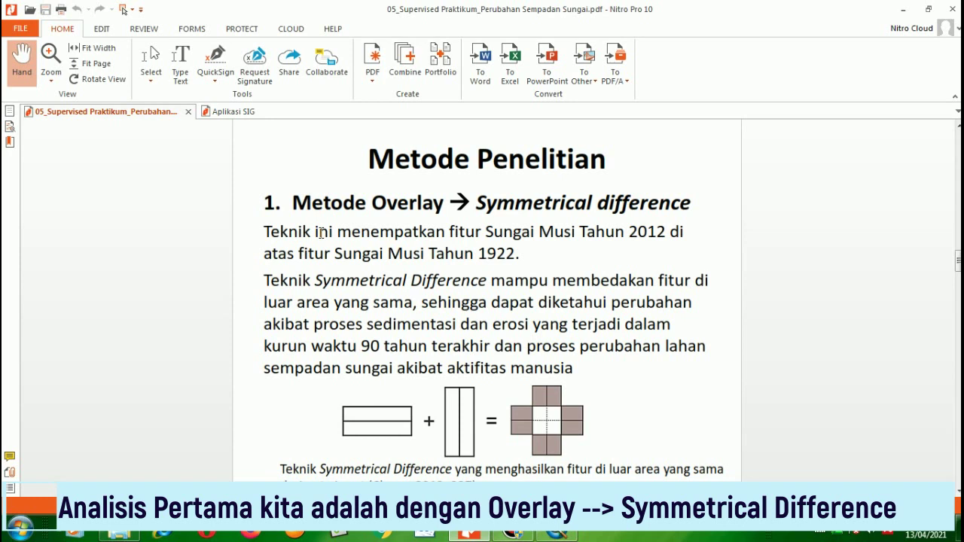
Read the practicum PDF in Nitro Pro on the Symmetrical Difference overlay method and where to find the tool
{"action": "scroll", "coordinate": [323, 234], "scroll_direction": "down", "scroll_amount": 1}
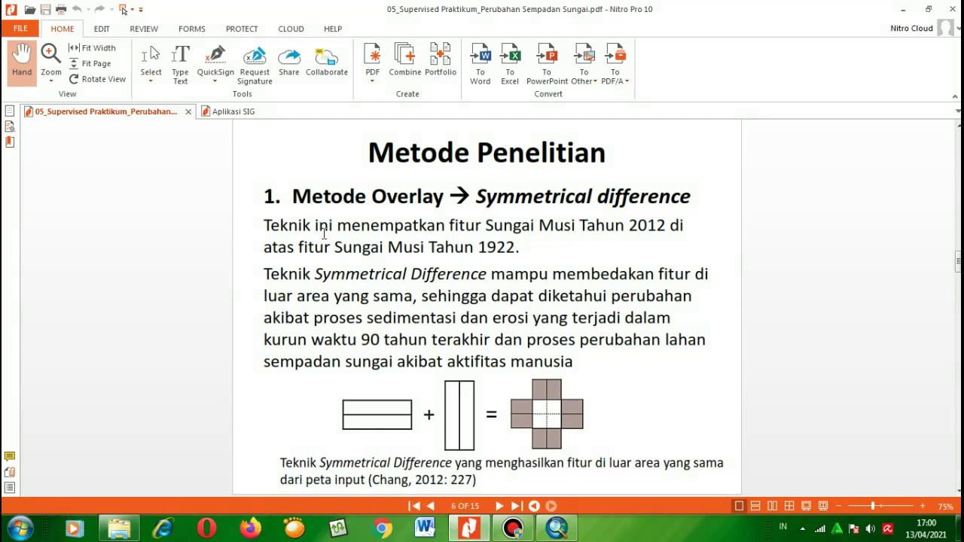
{"action": "scroll", "coordinate": [464, 360], "scroll_direction": "down", "scroll_amount": 3}
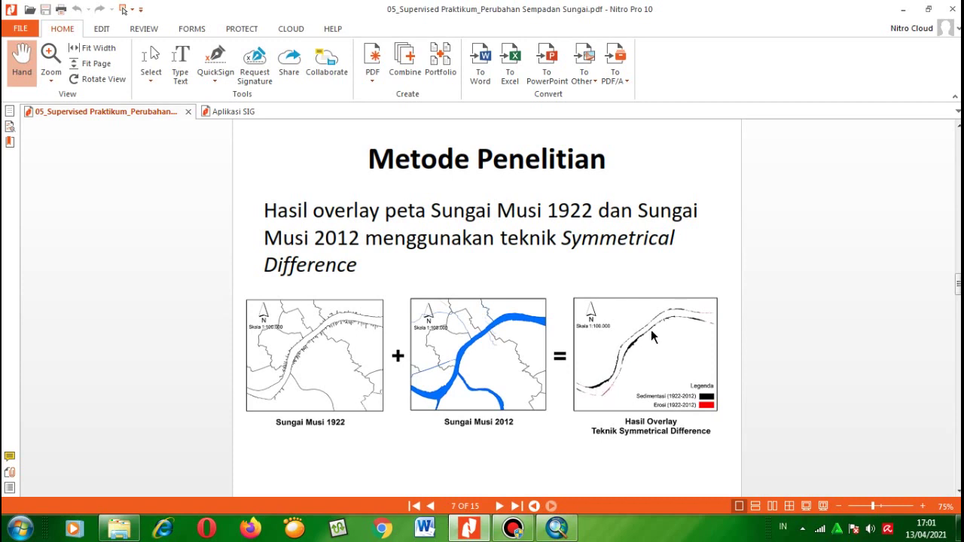
{"action": "scroll", "coordinate": [674, 323], "scroll_direction": "down", "scroll_amount": 3}
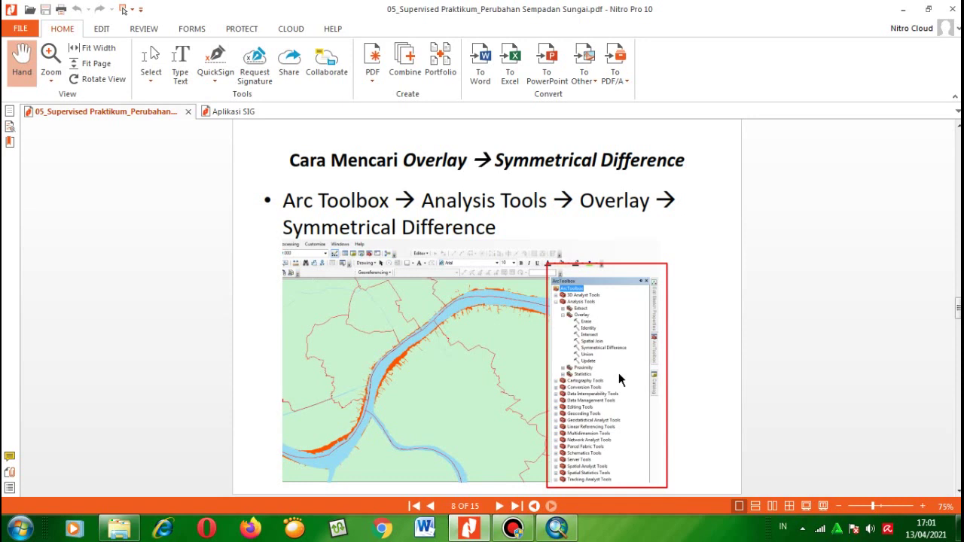
{"action": "scroll", "coordinate": [618, 373], "scroll_direction": "down", "scroll_amount": 1}
{"action": "scroll", "coordinate": [618, 373], "scroll_direction": "up", "scroll_amount": 1}
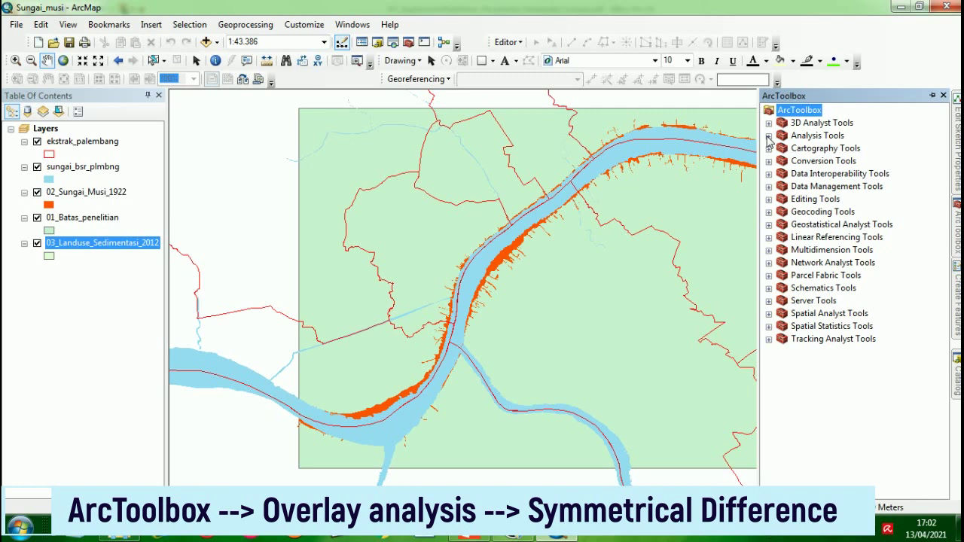
Set up a Symmetrical Difference overlay with 02_Sungai_Musi_1922 as input features and sungai_bsr_plmbng as update features
{"action": "left_click", "coordinate": [768, 136]}
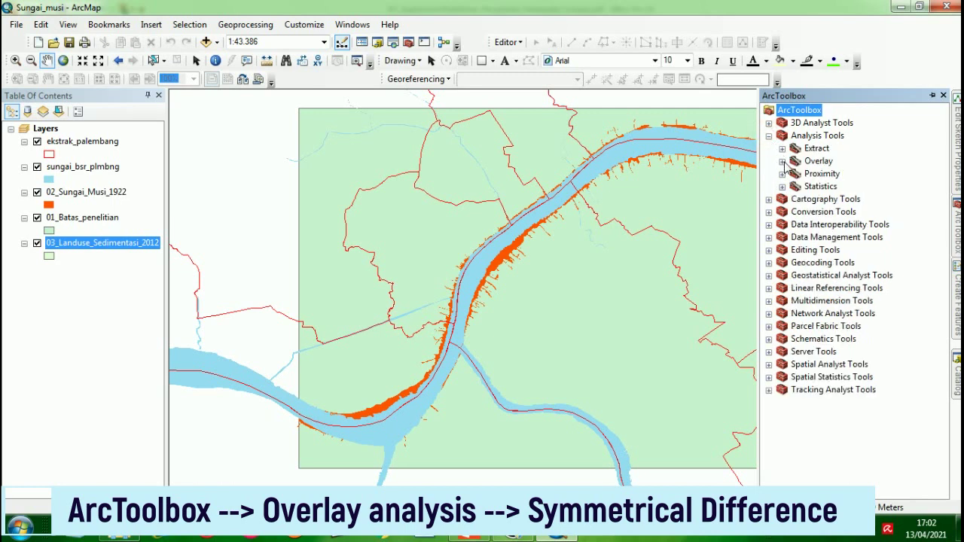
{"action": "left_click", "coordinate": [783, 161]}
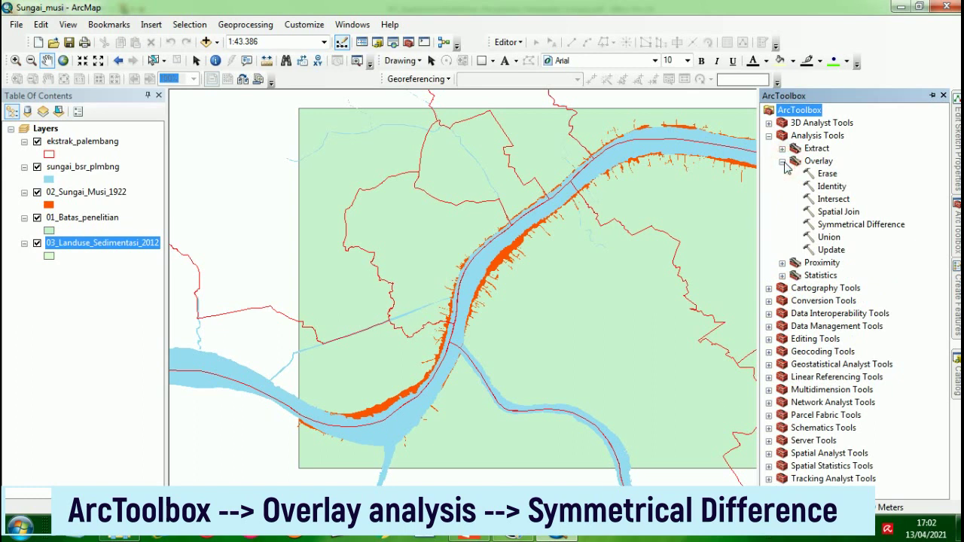
{"action": "double_click", "coordinate": [827, 225]}
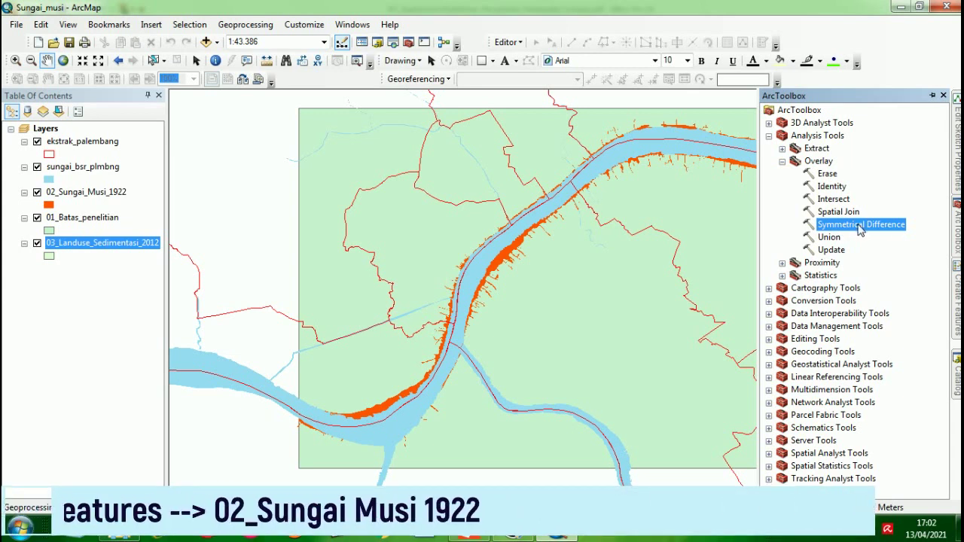
{"action": "double_click", "coordinate": [858, 224]}
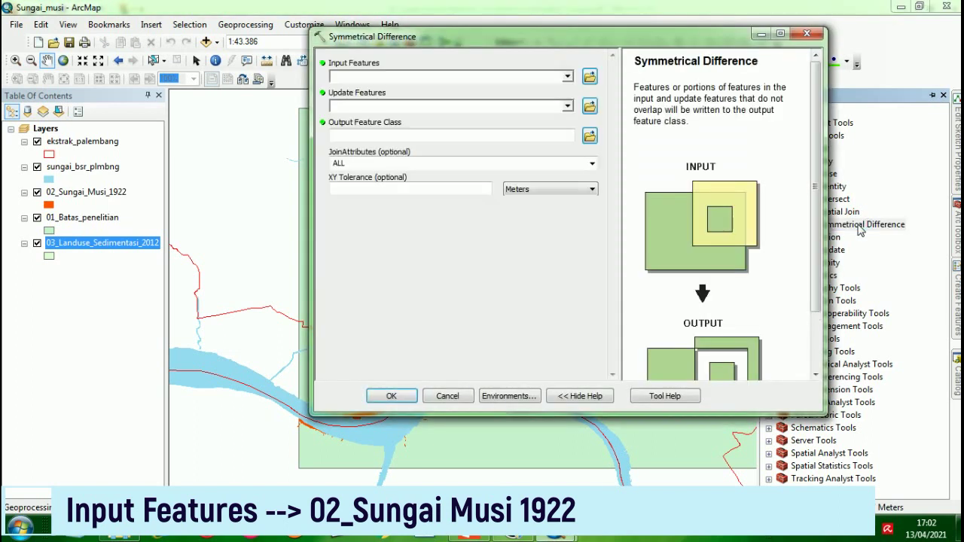
{"action": "left_click", "coordinate": [567, 78]}
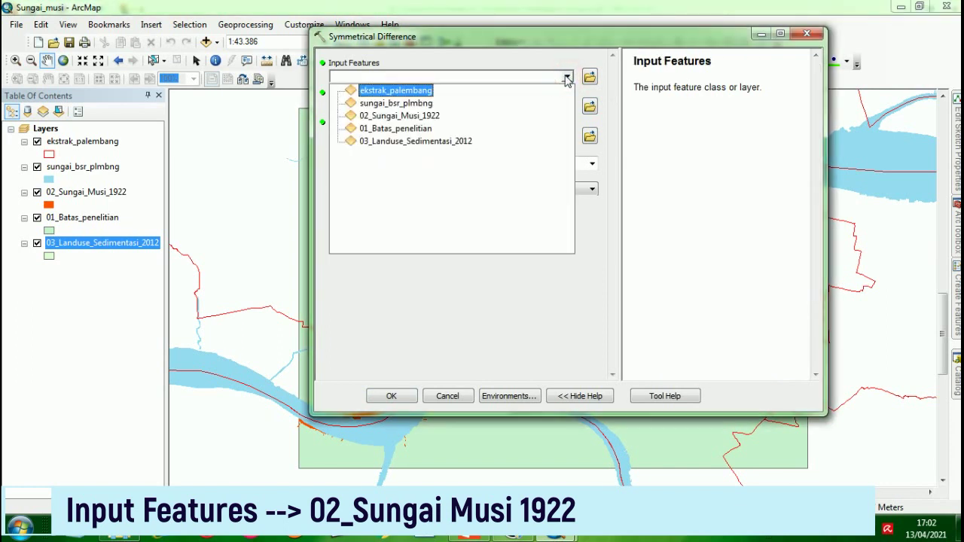
{"action": "left_click", "coordinate": [424, 116]}
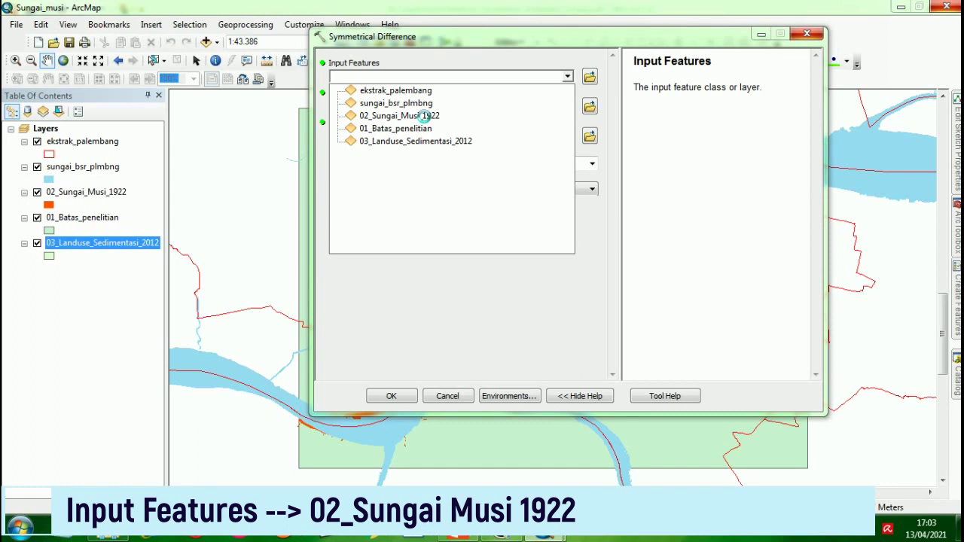
{"action": "left_click", "coordinate": [424, 116]}
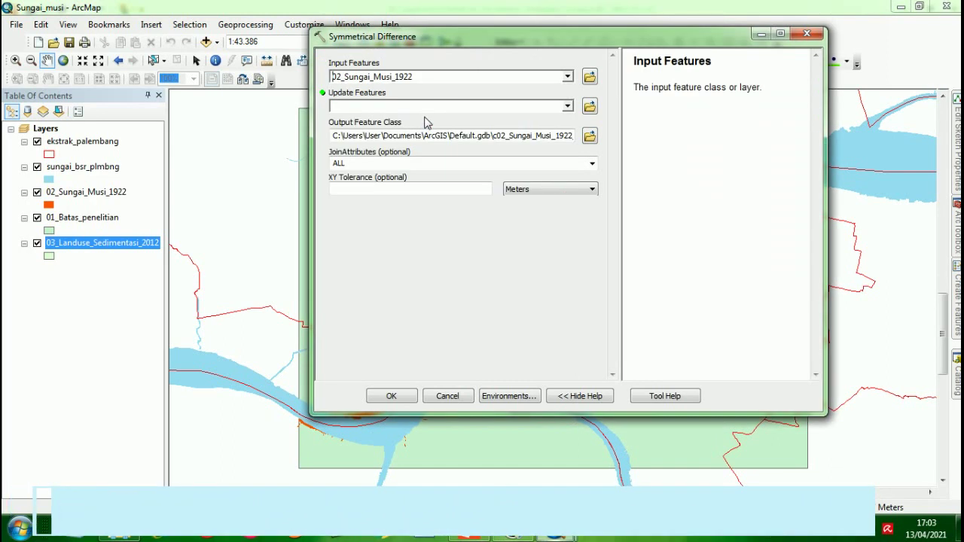
{"action": "left_click", "coordinate": [567, 105]}
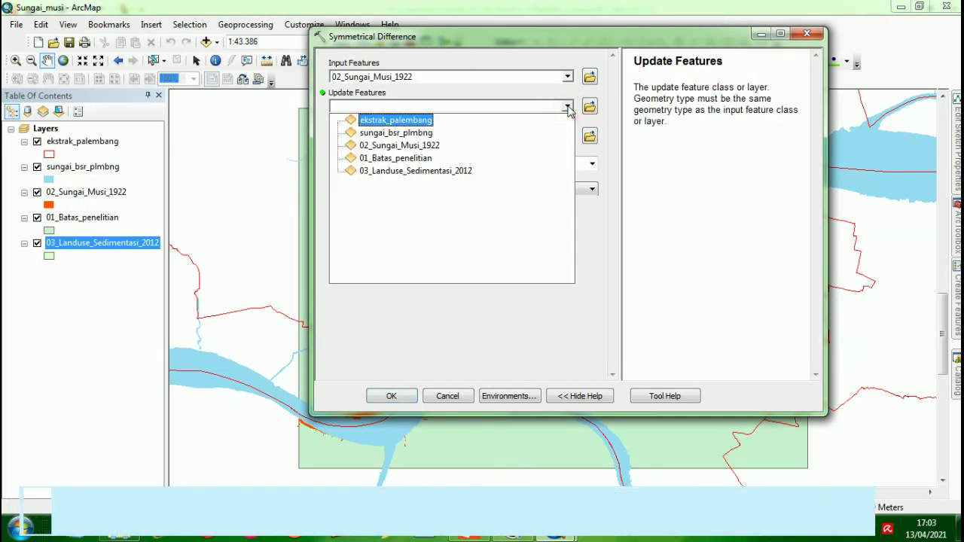
{"action": "left_click", "coordinate": [425, 134]}
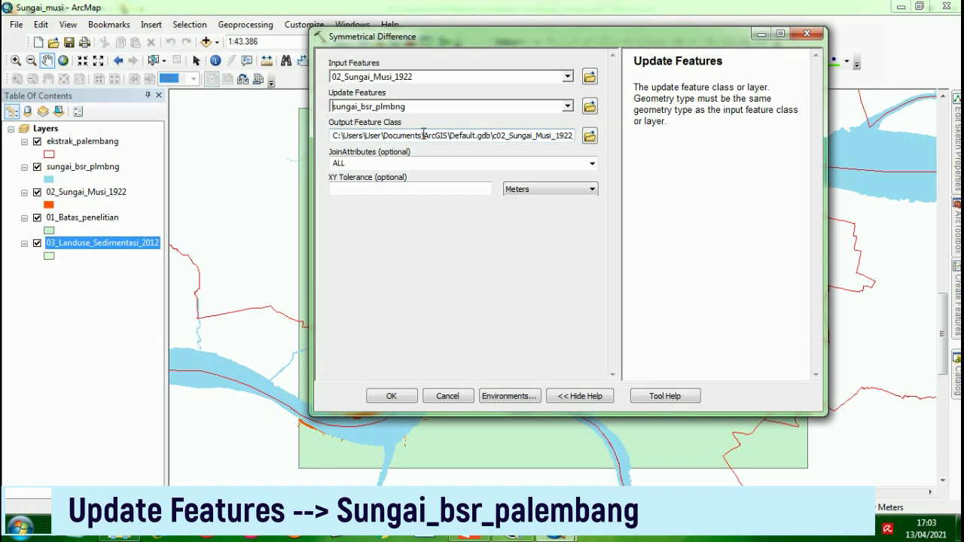
Cancel the custom output name symetrical_d in the TUGAS_DAS folder and run Symmetrical Difference with the default output
{"action": "left_click", "coordinate": [589, 135]}
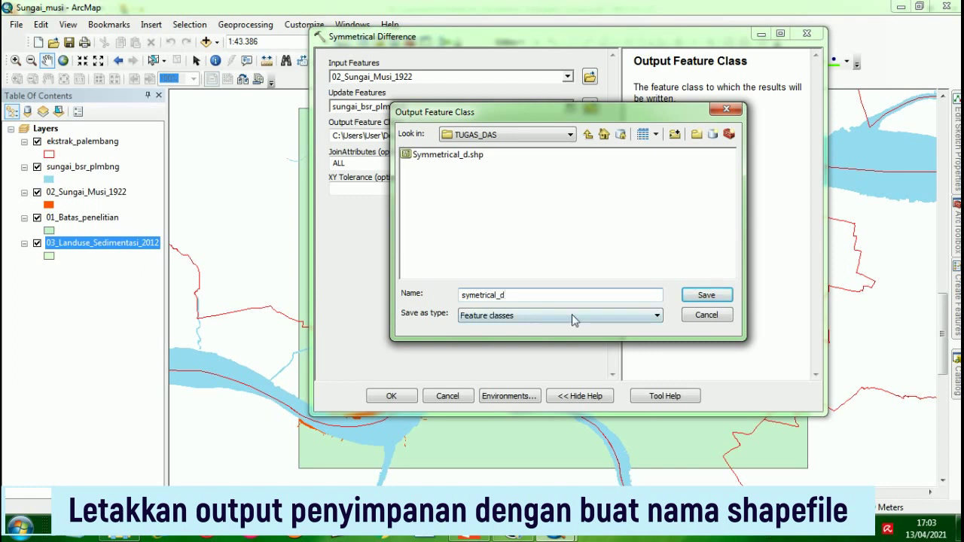
{"action": "left_click", "coordinate": [706, 315]}
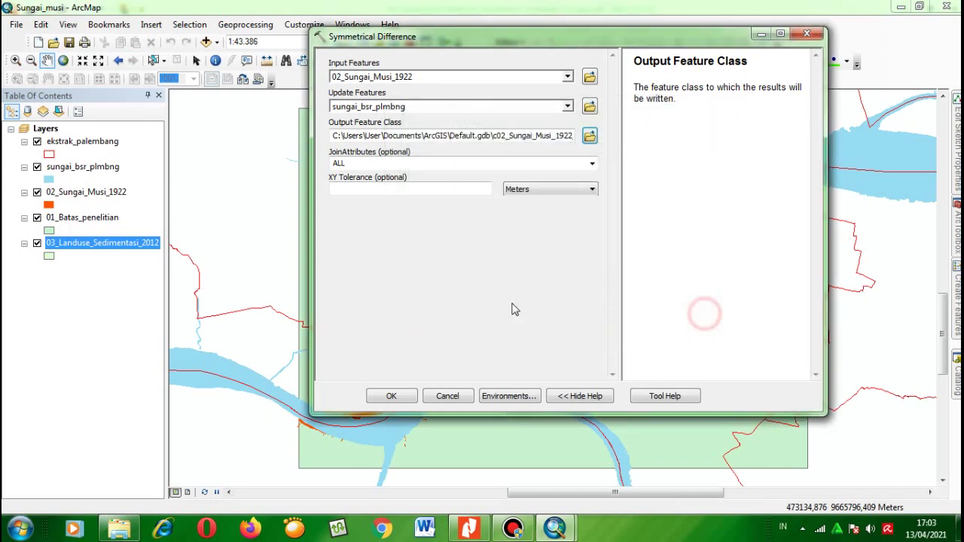
{"action": "left_click", "coordinate": [392, 396]}
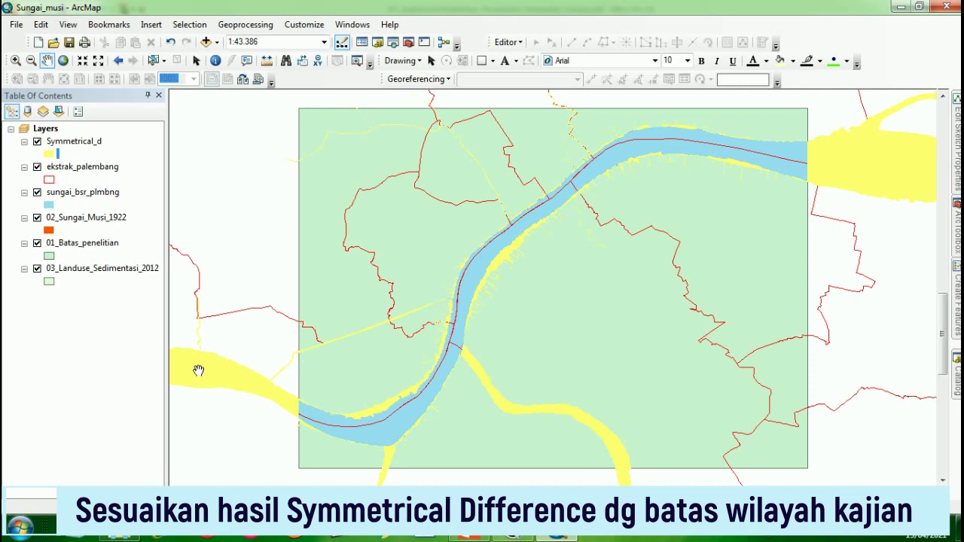
Set up an Intersect overlay with Symmetrical_d and 01_Batas_penelitian as the input features
{"action": "scroll", "coordinate": [274, 305], "scroll_direction": "up", "scroll_amount": 2}
{"action": "scroll", "coordinate": [274, 303], "scroll_direction": "down", "scroll_amount": 4}
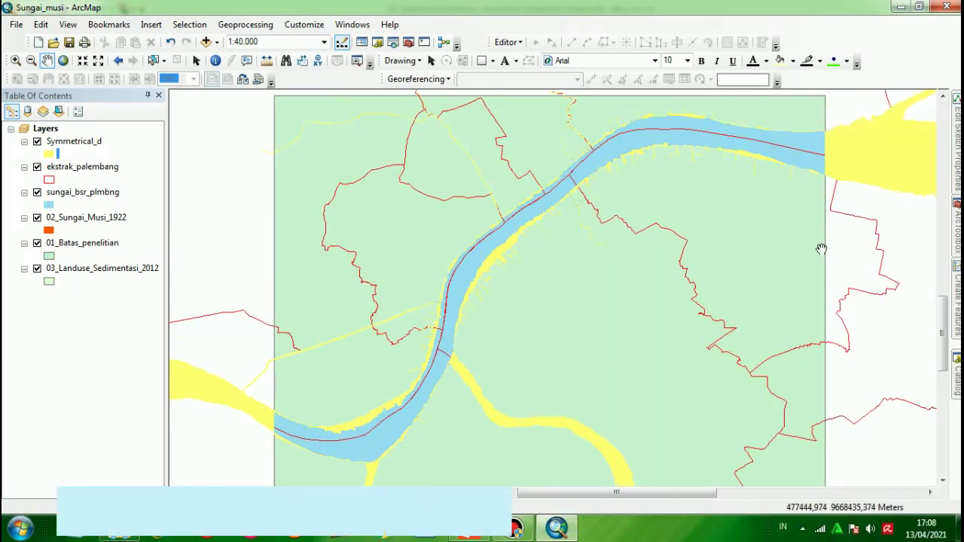
{"action": "mouse_move", "coordinate": [956, 230]}
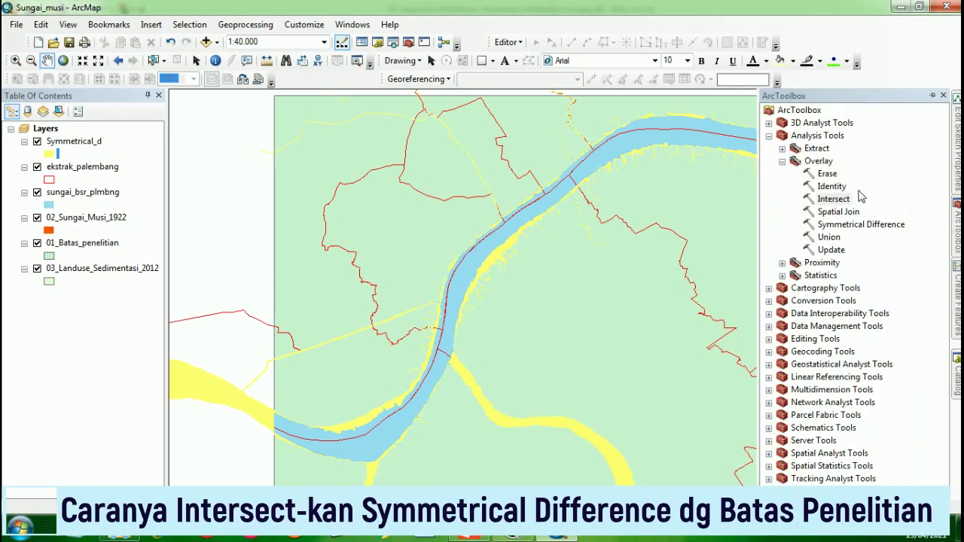
{"action": "double_click", "coordinate": [832, 199]}
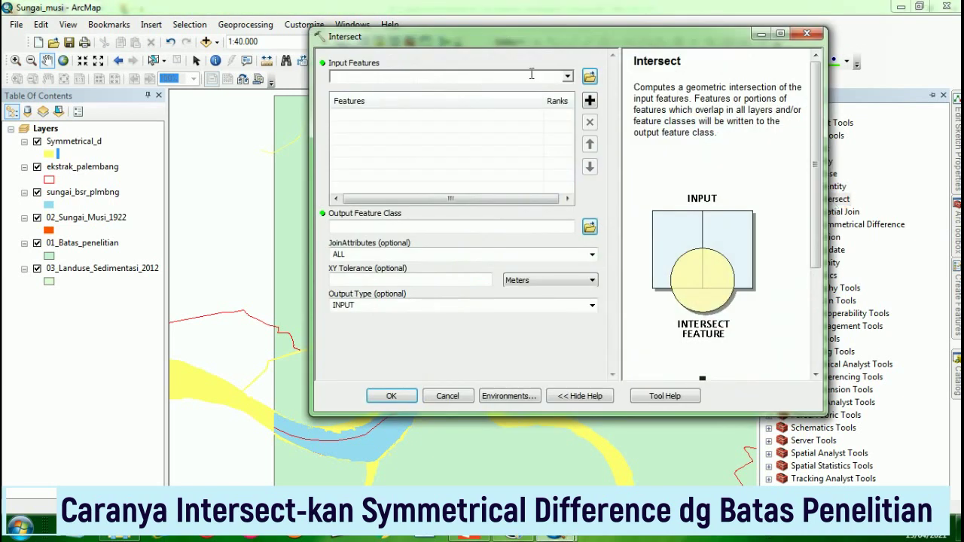
{"action": "left_click", "coordinate": [567, 76]}
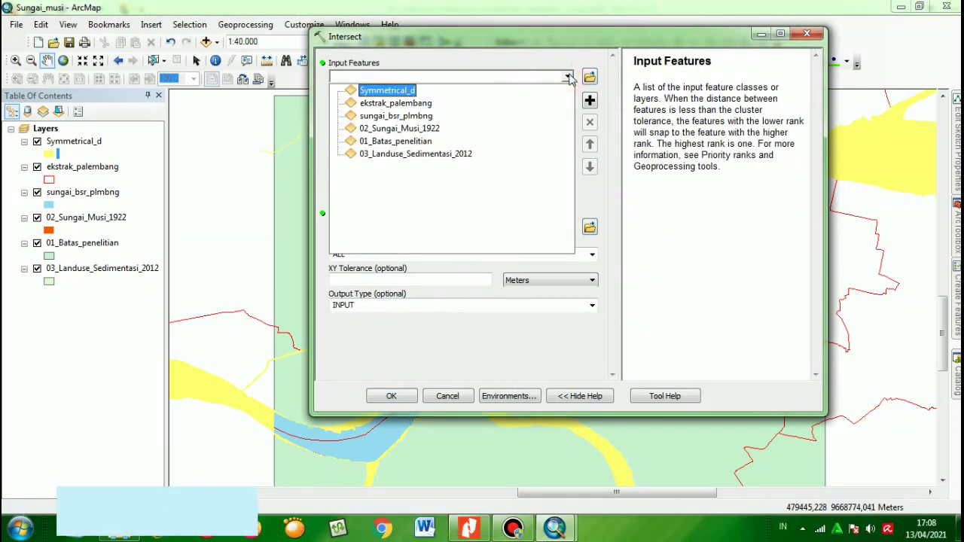
{"action": "left_click", "coordinate": [406, 91]}
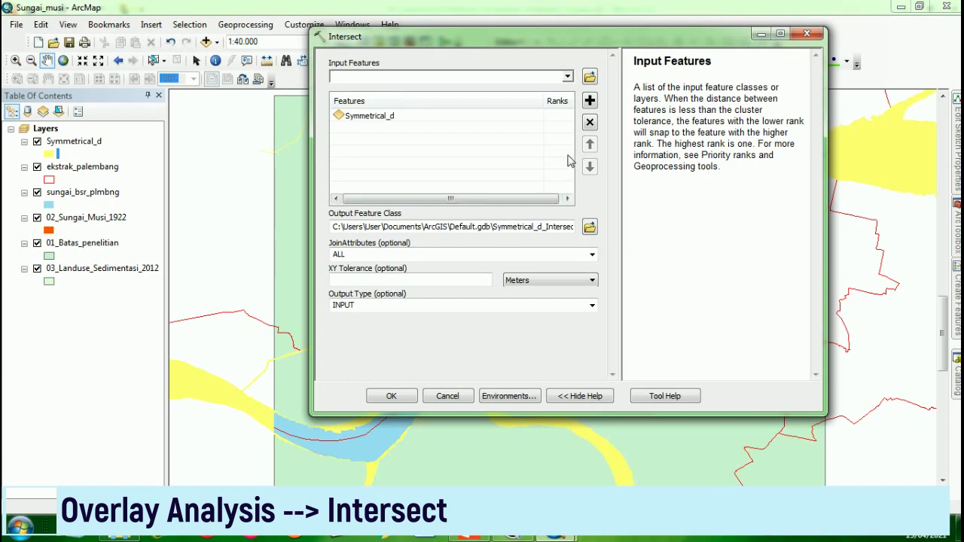
{"action": "left_click", "coordinate": [567, 76]}
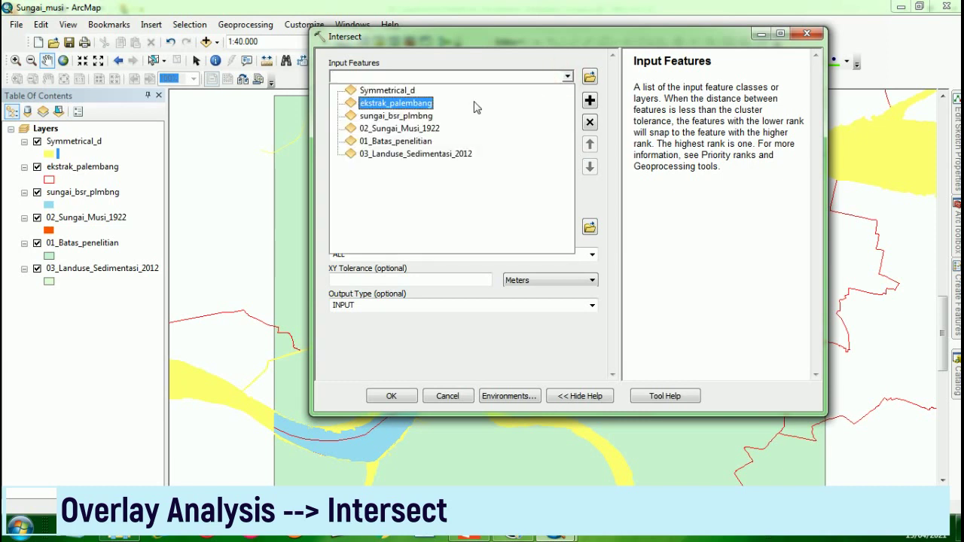
{"action": "left_click", "coordinate": [412, 143]}
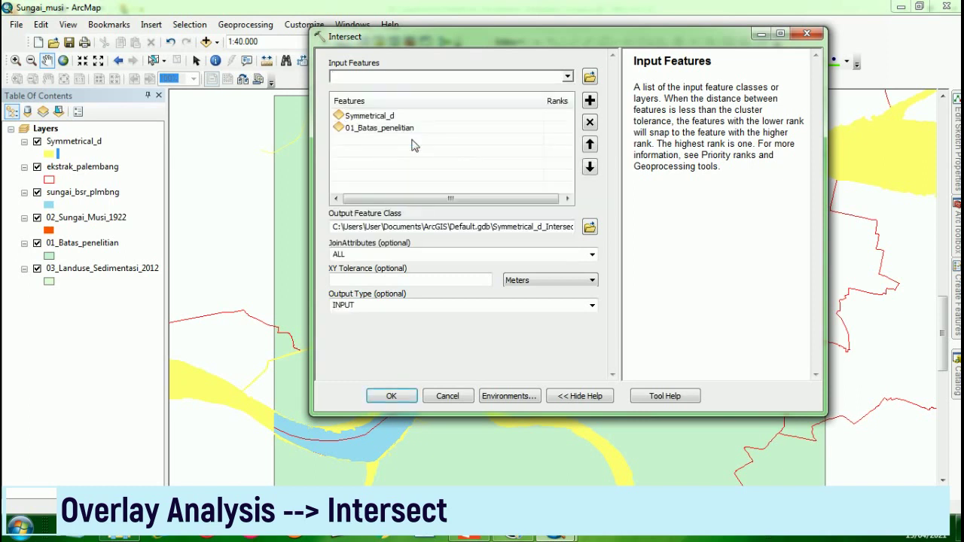
Name the Intersect output symmetrical_btspenelitian in the TUGAS_DAS folder and run the tool
{"action": "left_click", "coordinate": [589, 227]}
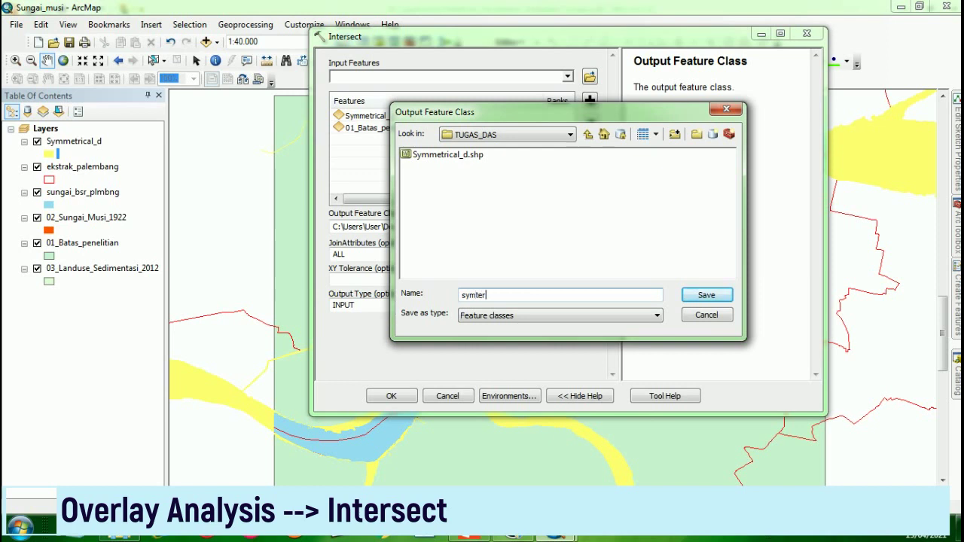
{"action": "key", "text": "BackSpace"}
{"action": "key", "text": "BackSpace"}
{"action": "key", "text": "BackSpace"}
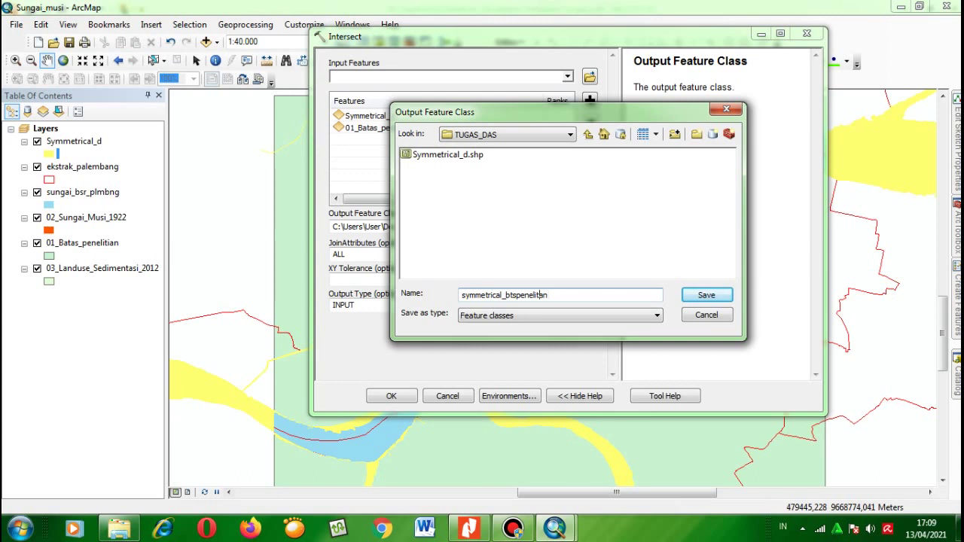
{"action": "left_click", "coordinate": [706, 295]}
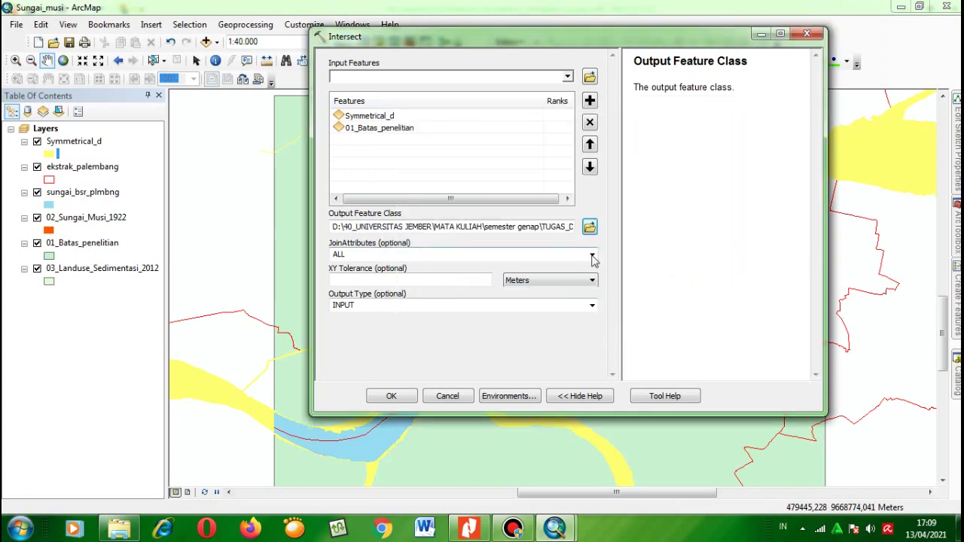
{"action": "left_click", "coordinate": [392, 397]}
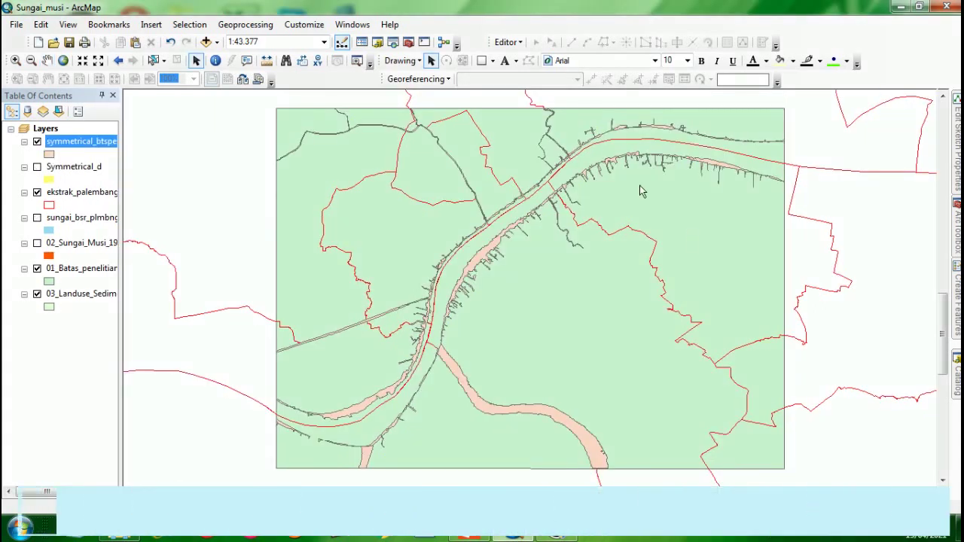
Start an edit session on the symmetrical_btspenelitian layer and open its attribute table
{"action": "left_click", "coordinate": [83, 143]}
{"action": "left_click", "coordinate": [507, 42]}
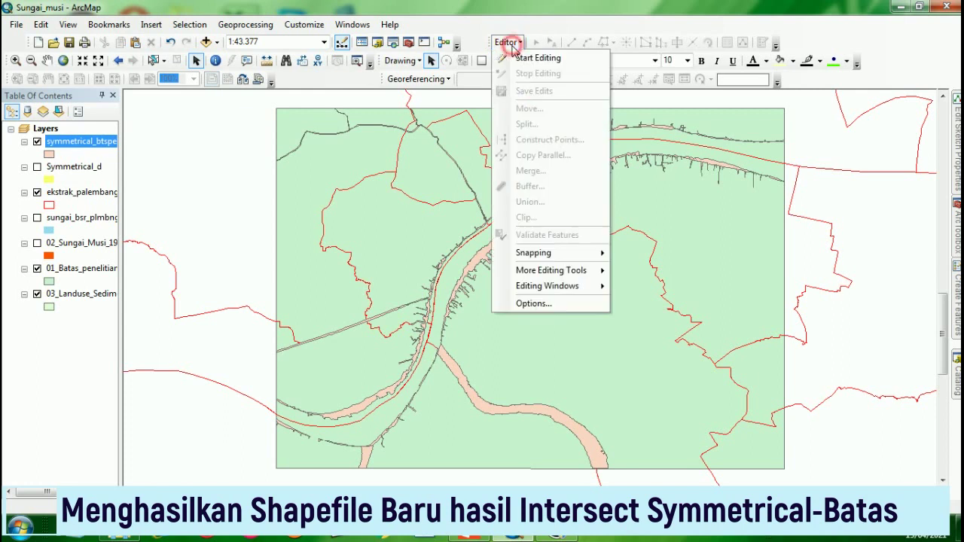
{"action": "left_click", "coordinate": [518, 58]}
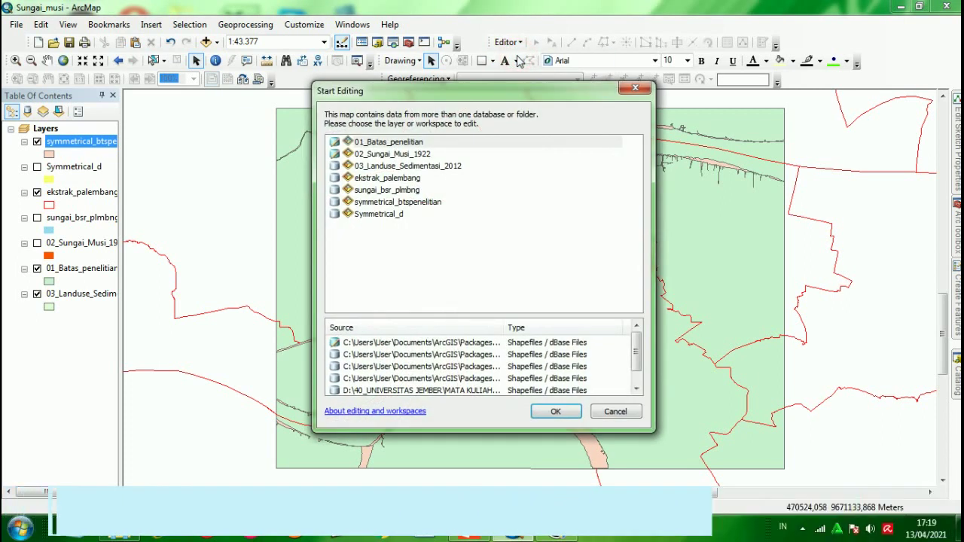
{"action": "left_click", "coordinate": [411, 203]}
{"action": "left_click", "coordinate": [555, 411]}
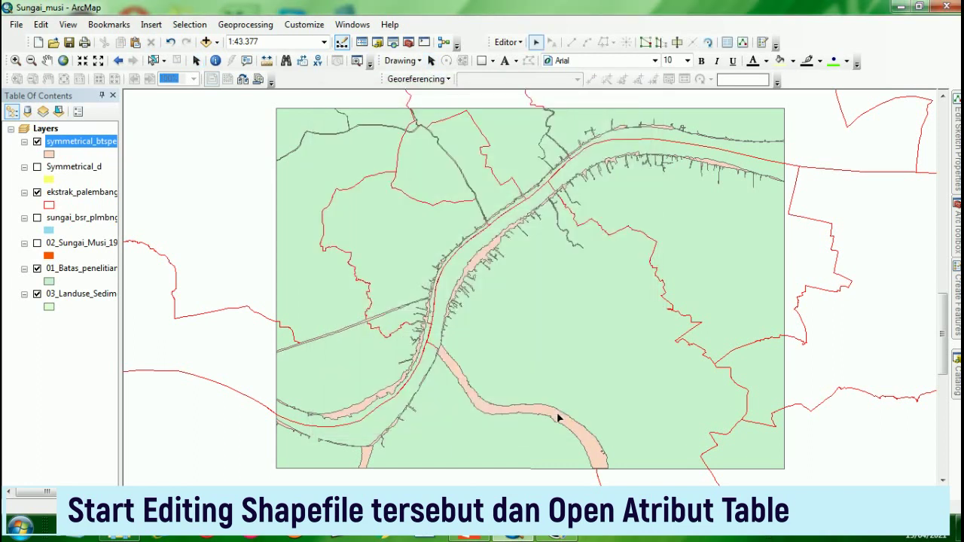
{"action": "right_click", "coordinate": [101, 142]}
{"action": "left_click", "coordinate": [142, 186]}
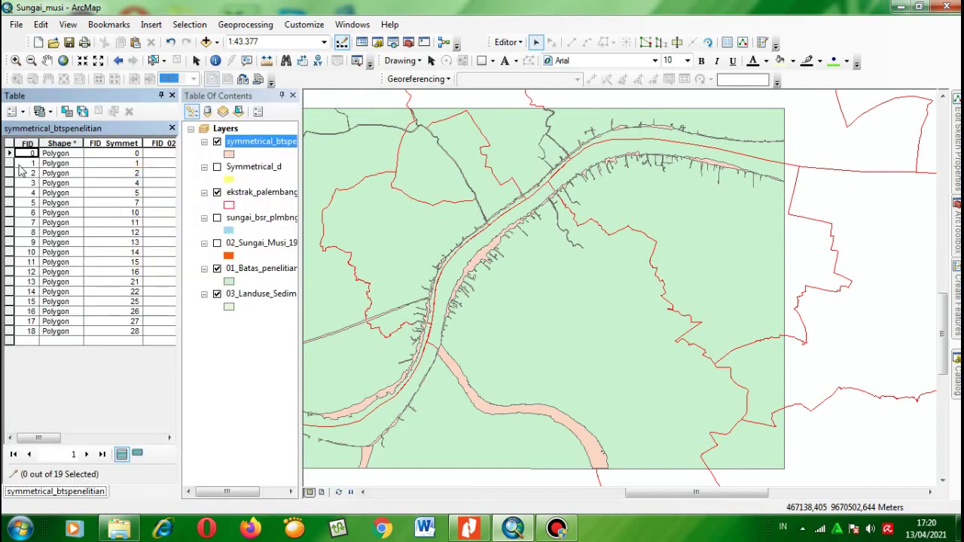
Check the first records' polygons on the map and delete every symmetrical_btspenelitian record except FID 0 and FID 12
{"action": "left_click", "coordinate": [9, 152]}
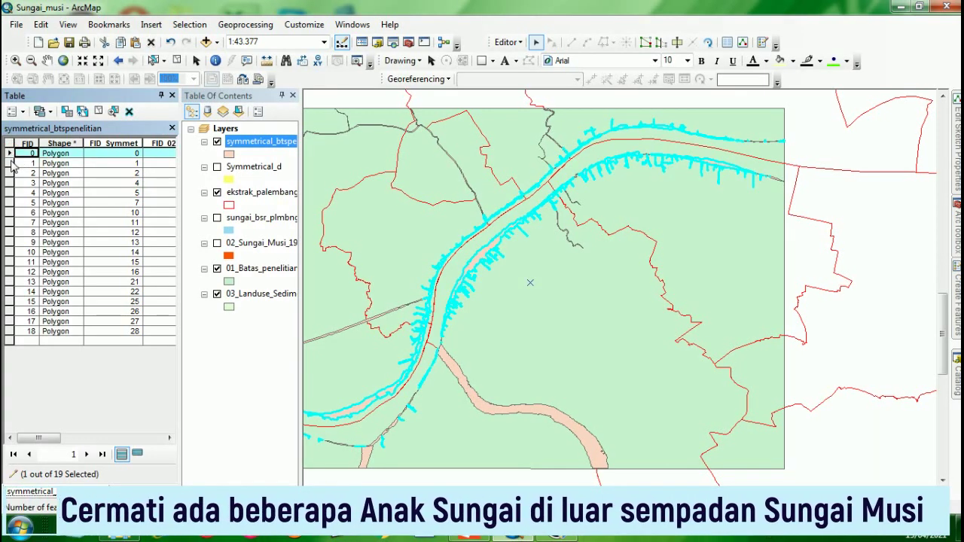
{"action": "left_click", "coordinate": [9, 162]}
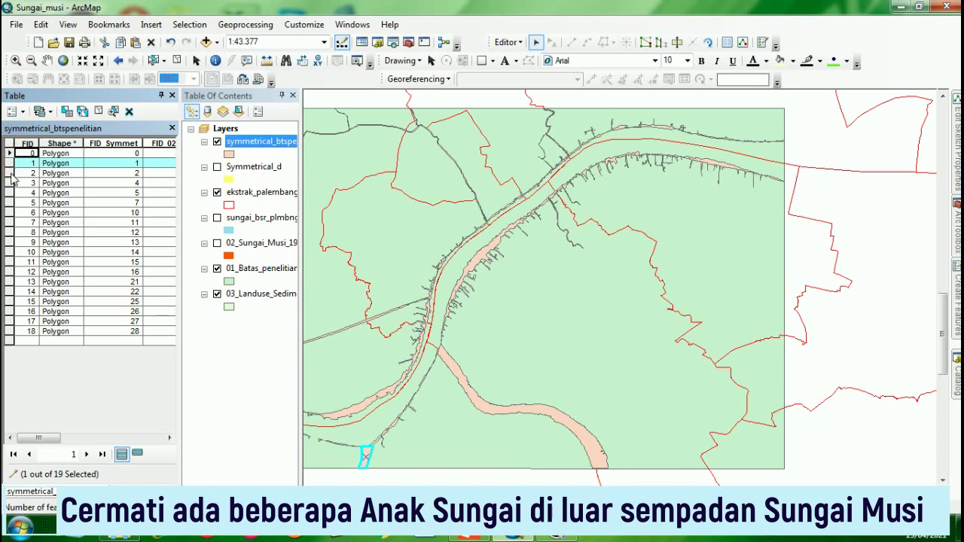
{"action": "left_click", "coordinate": [10, 173]}
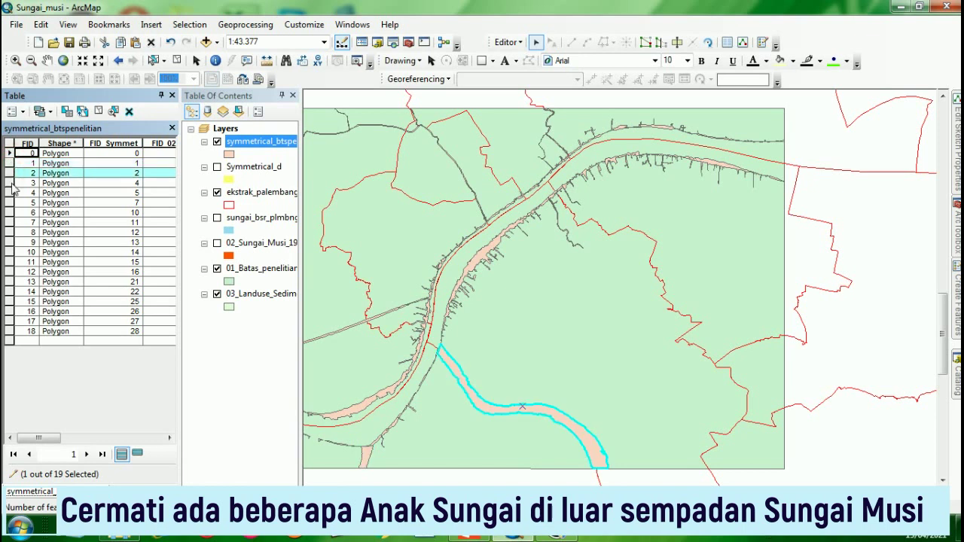
{"action": "left_click", "coordinate": [11, 183]}
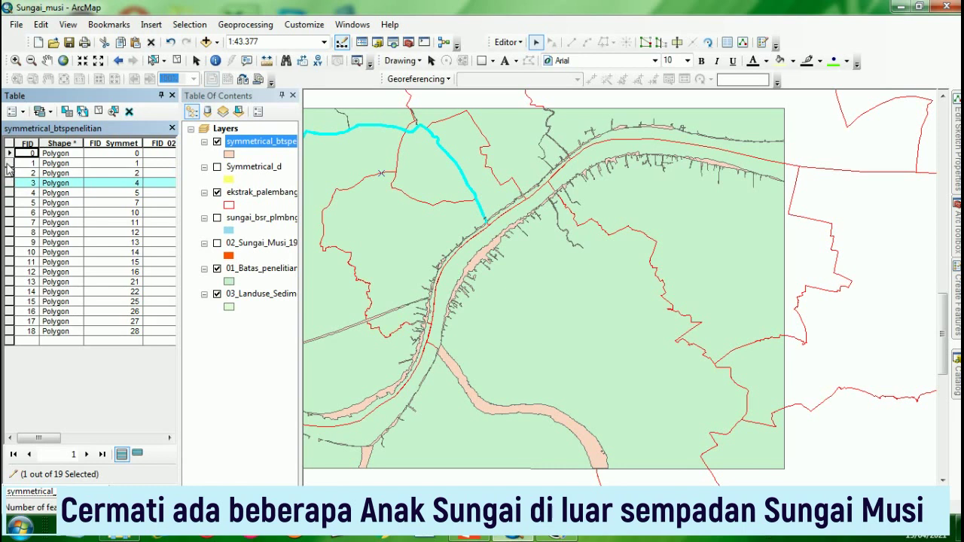
{"action": "left_click", "coordinate": [8, 163]}
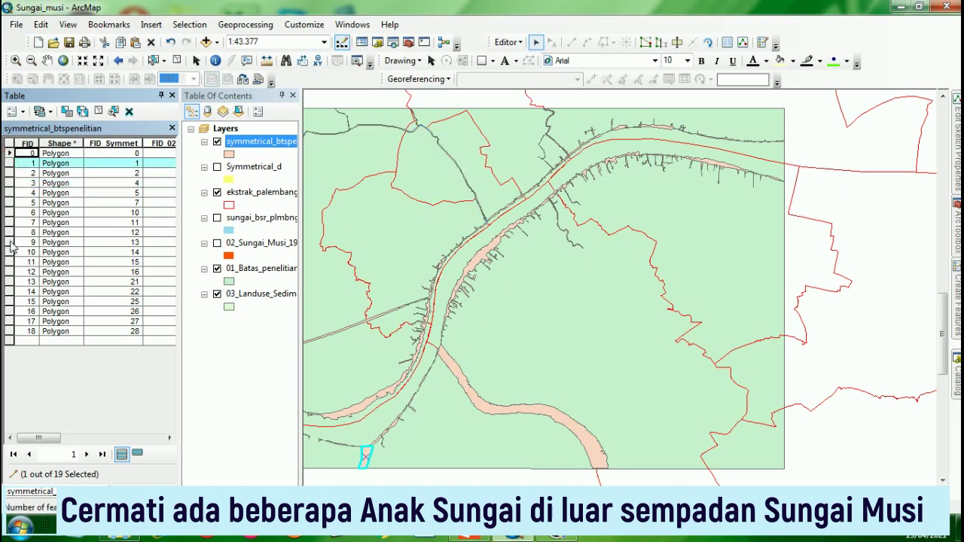
{"action": "left_click", "coordinate": [9, 174], "text": "ctrl"}
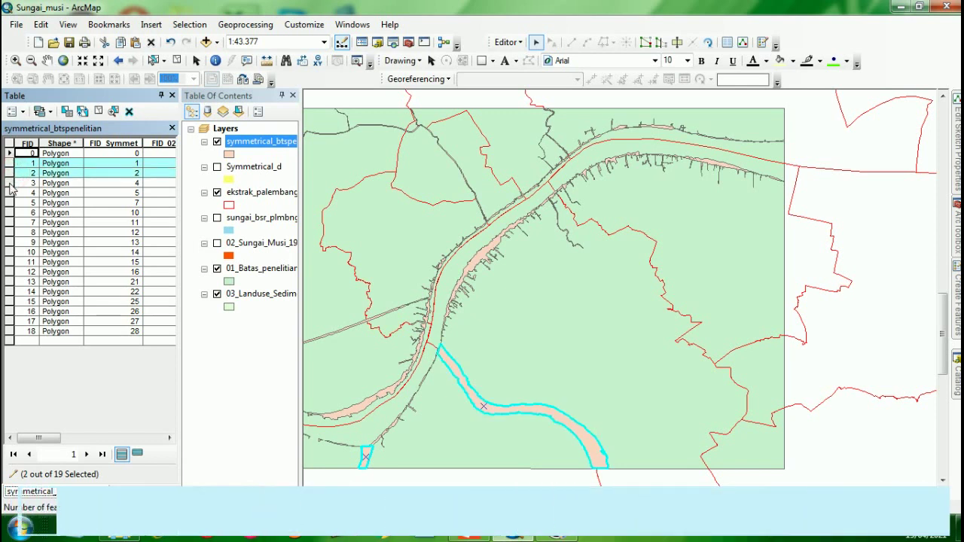
{"action": "left_click", "coordinate": [9, 183], "text": "ctrl"}
{"action": "left_click", "coordinate": [9, 193], "text": "ctrl"}
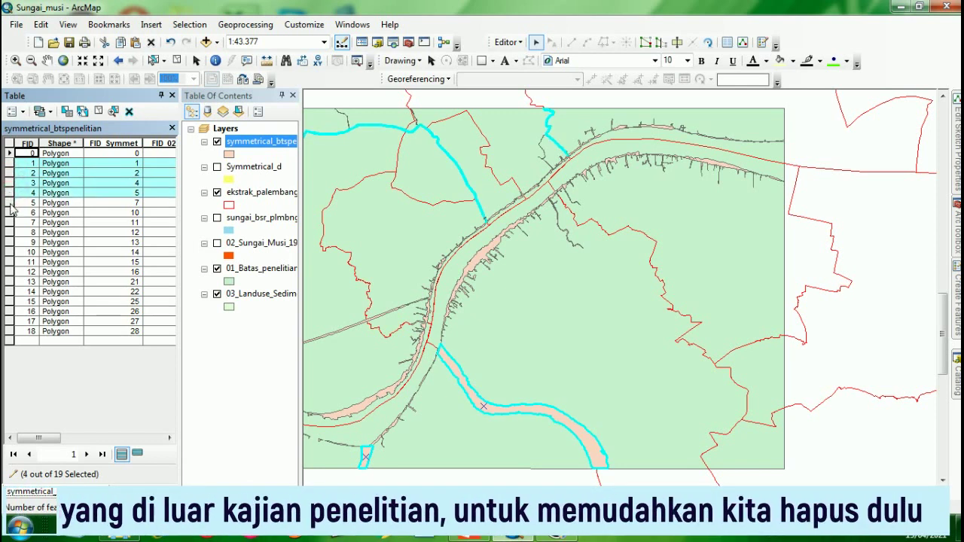
{"action": "left_click", "coordinate": [9, 203], "text": "ctrl"}
{"action": "left_click", "coordinate": [9, 213], "text": "ctrl"}
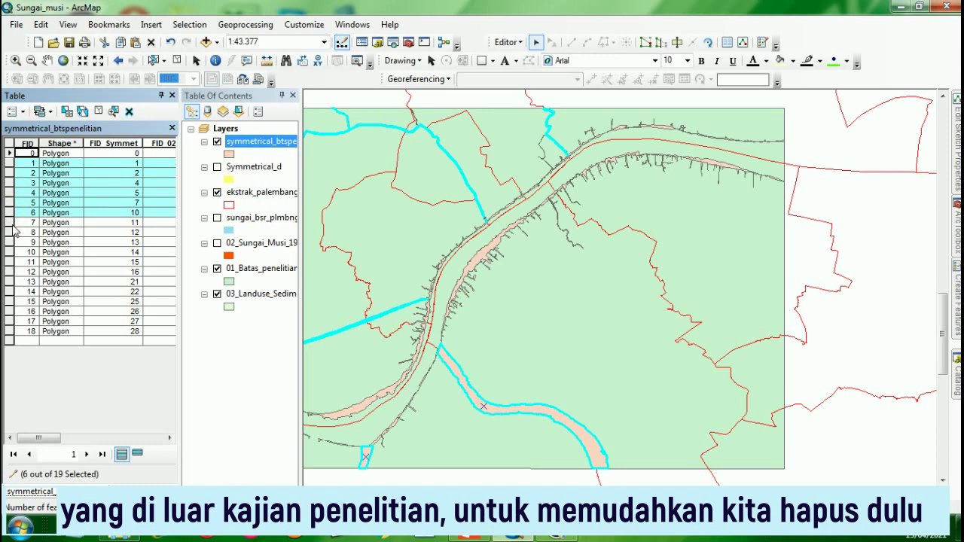
{"action": "left_click", "coordinate": [9, 222], "text": "ctrl"}
{"action": "left_click", "coordinate": [9, 232], "text": "ctrl"}
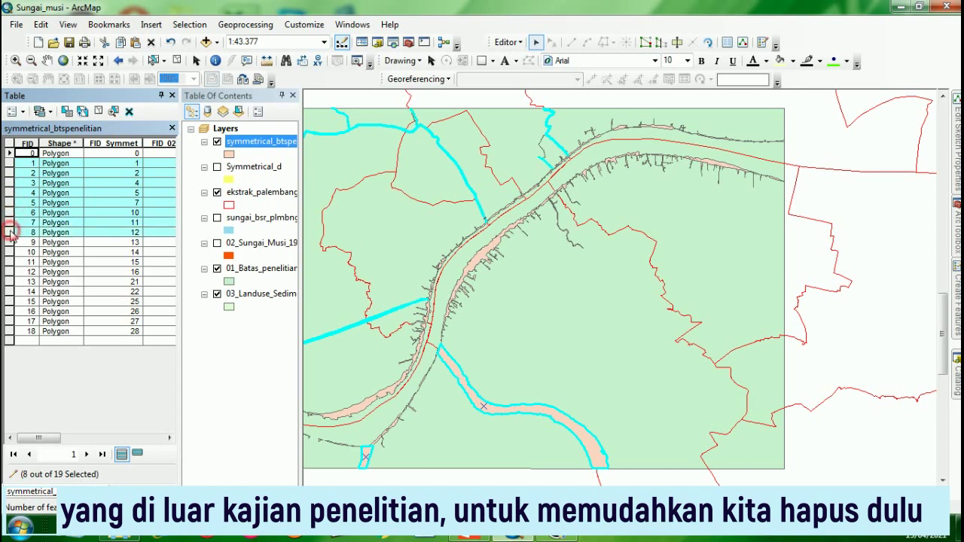
{"action": "left_click", "coordinate": [9, 241], "text": "ctrl"}
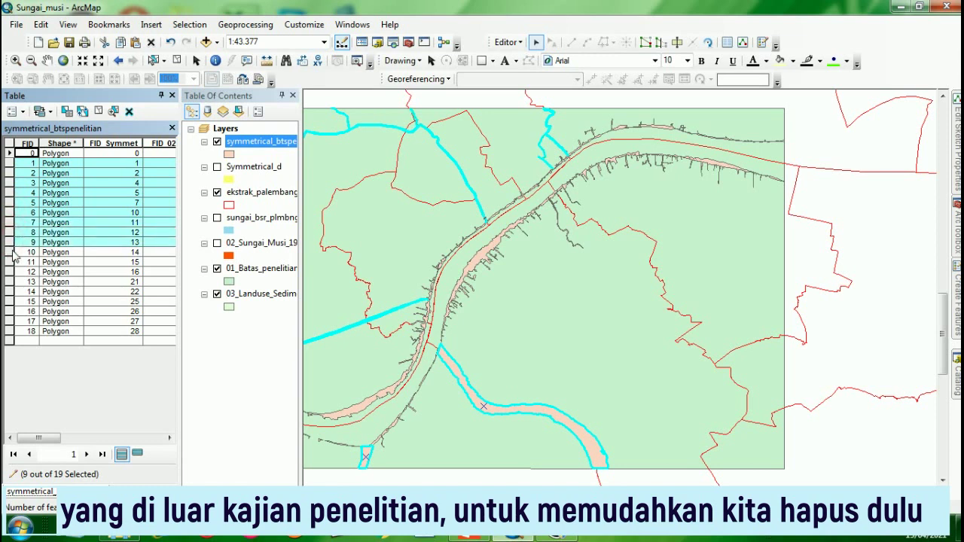
{"action": "left_click", "coordinate": [10, 252], "text": "ctrl"}
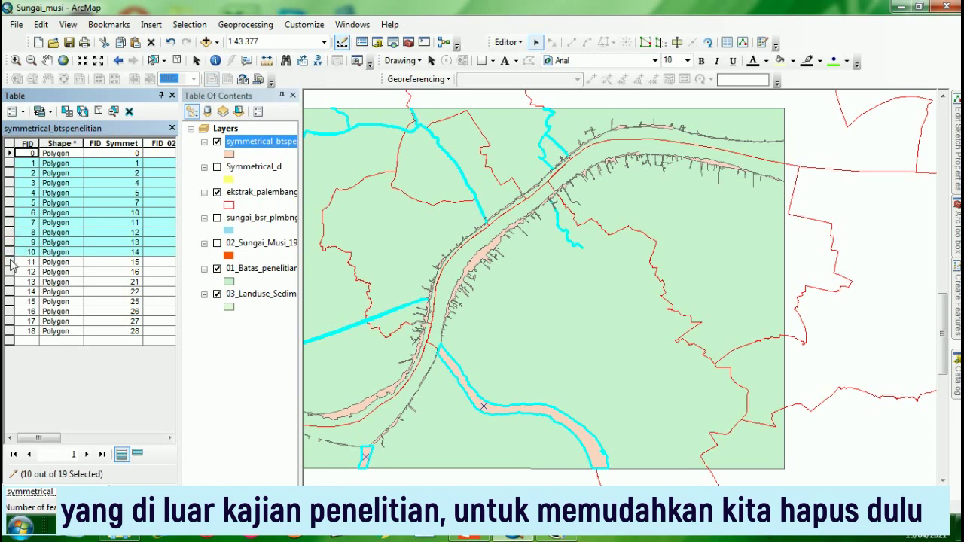
{"action": "left_click", "coordinate": [10, 262], "text": "ctrl"}
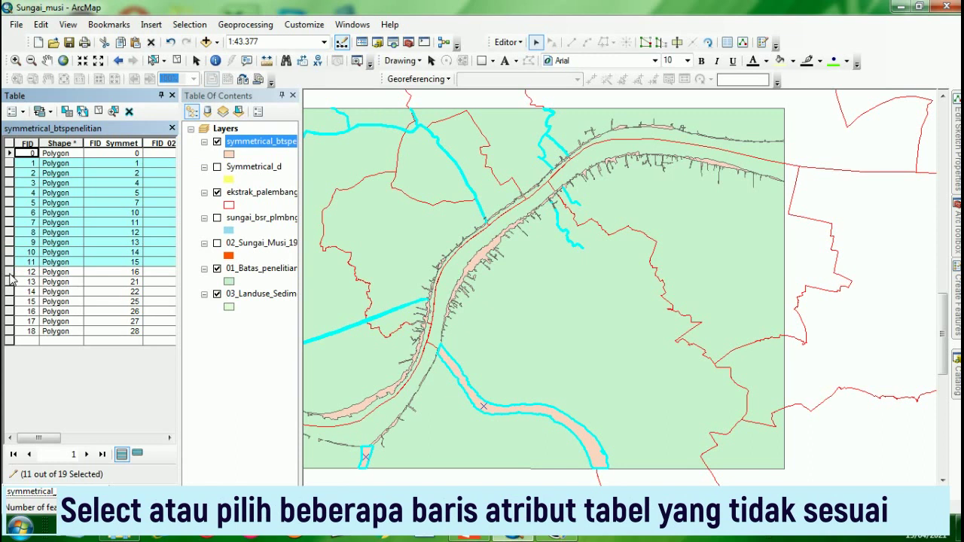
{"action": "left_click", "coordinate": [10, 272], "text": "ctrl"}
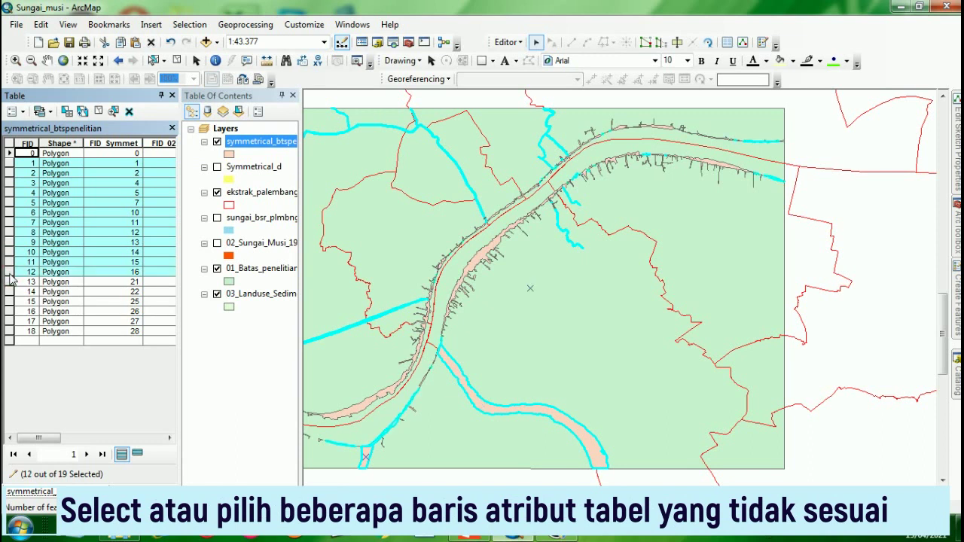
{"action": "left_click", "coordinate": [10, 274], "text": "ctrl"}
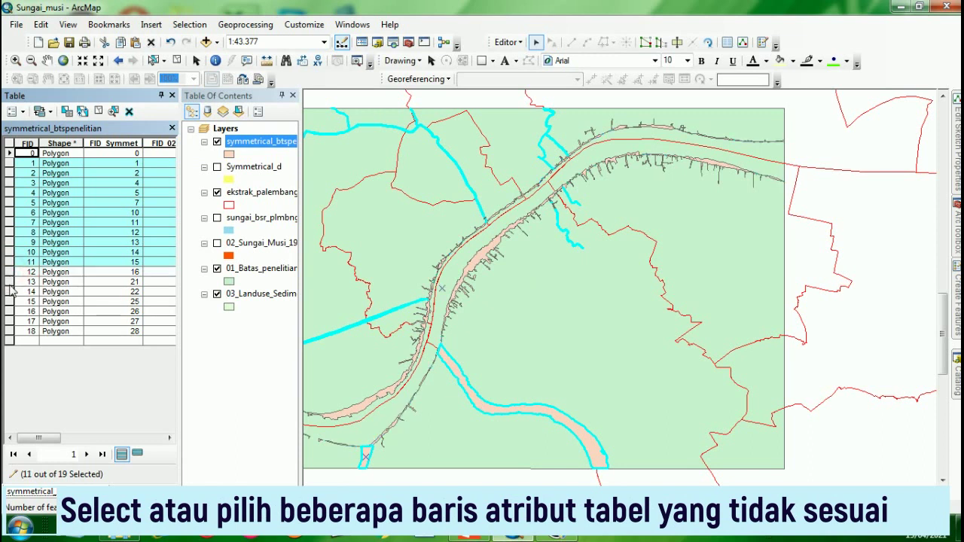
{"action": "left_click", "coordinate": [10, 282], "text": "ctrl"}
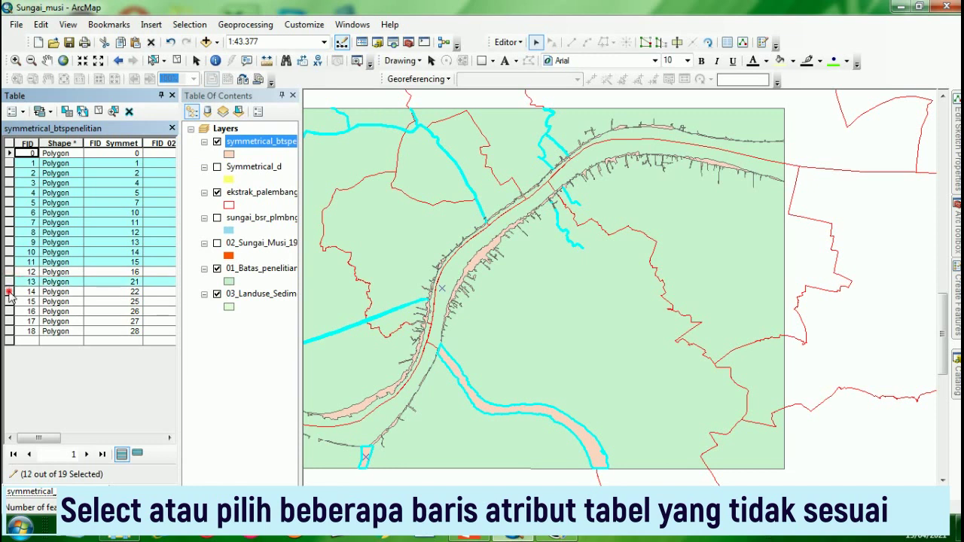
{"action": "left_click", "coordinate": [10, 292], "text": "ctrl"}
{"action": "left_click", "coordinate": [10, 301], "text": "ctrl"}
{"action": "left_click", "coordinate": [10, 311], "text": "ctrl"}
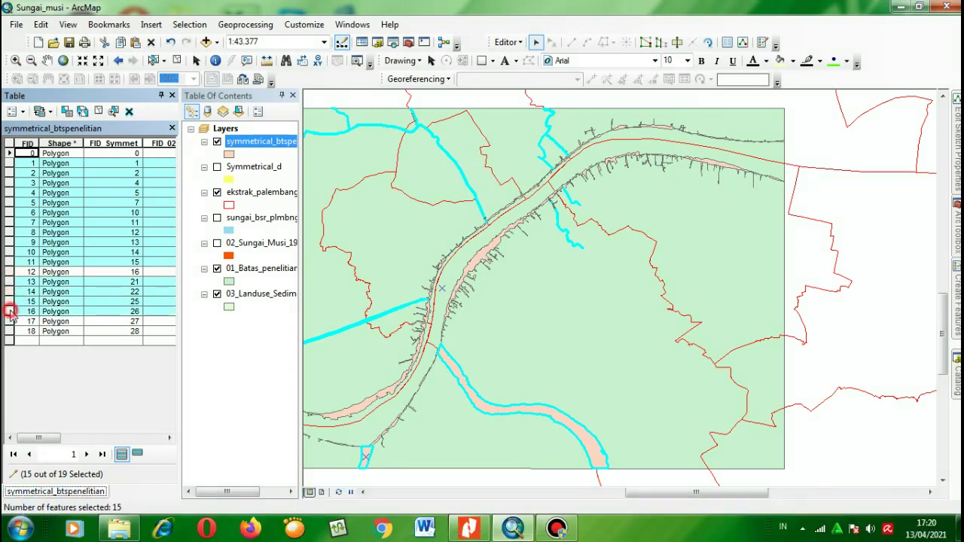
{"action": "left_click", "coordinate": [10, 321], "text": "ctrl"}
{"action": "left_click", "coordinate": [10, 331], "text": "ctrl"}
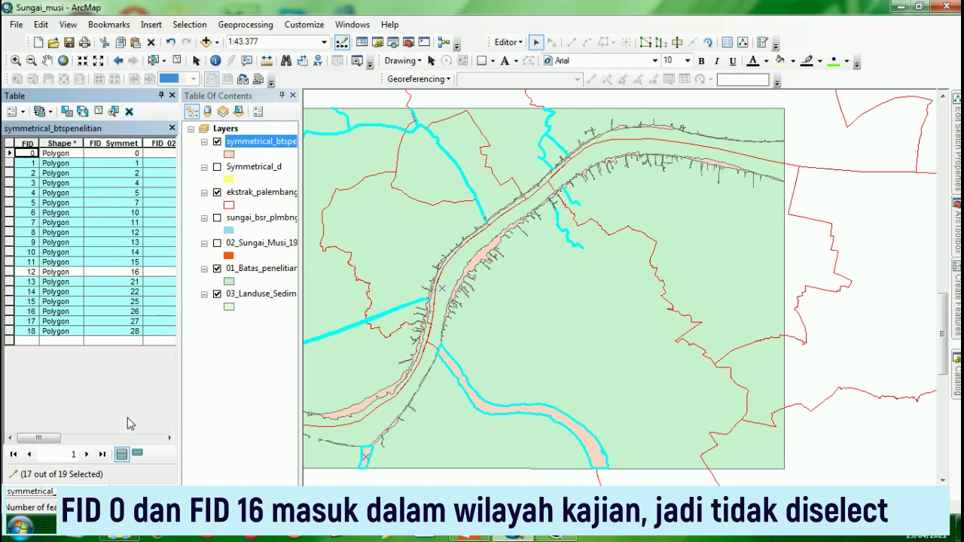
{"action": "mouse_move", "coordinate": [56, 438]}
{"action": "left_mouse_down"}
{"action": "mouse_move", "coordinate": [93, 440]}
{"action": "mouse_move", "coordinate": [50, 440]}
{"action": "left_mouse_up"}
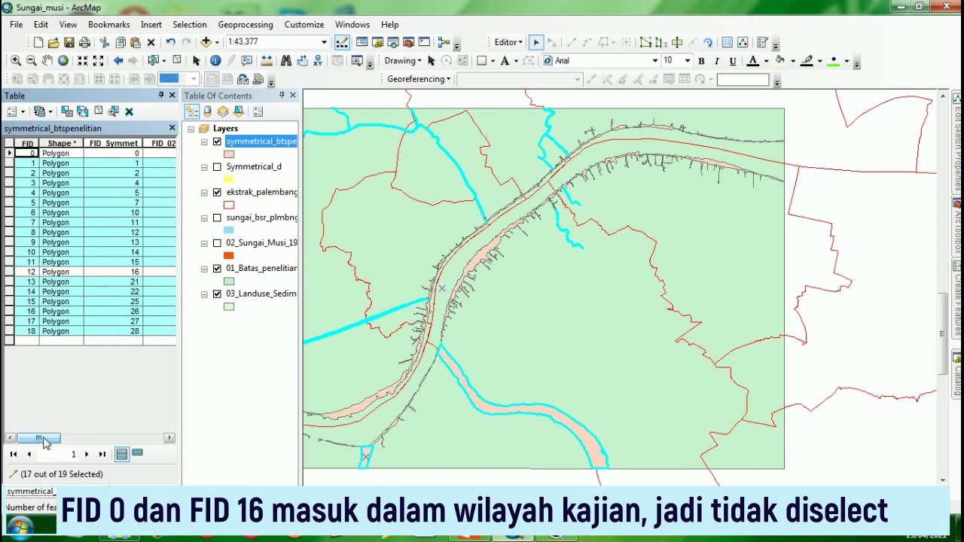
{"action": "left_click", "coordinate": [128, 112]}
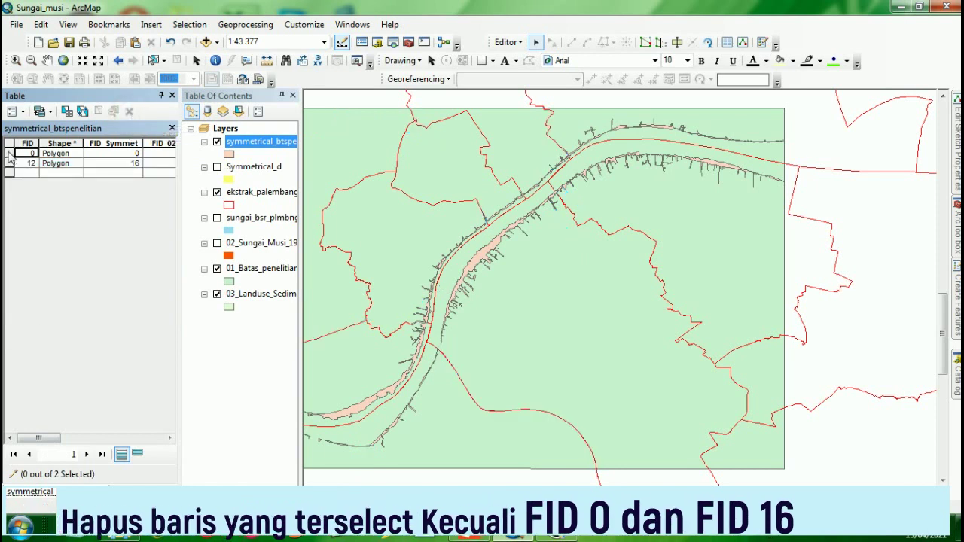
Check the FID 0 and FID 12 polygons on the map one after the other, review their remaining columns and clear the selection
{"action": "left_click", "coordinate": [9, 154]}
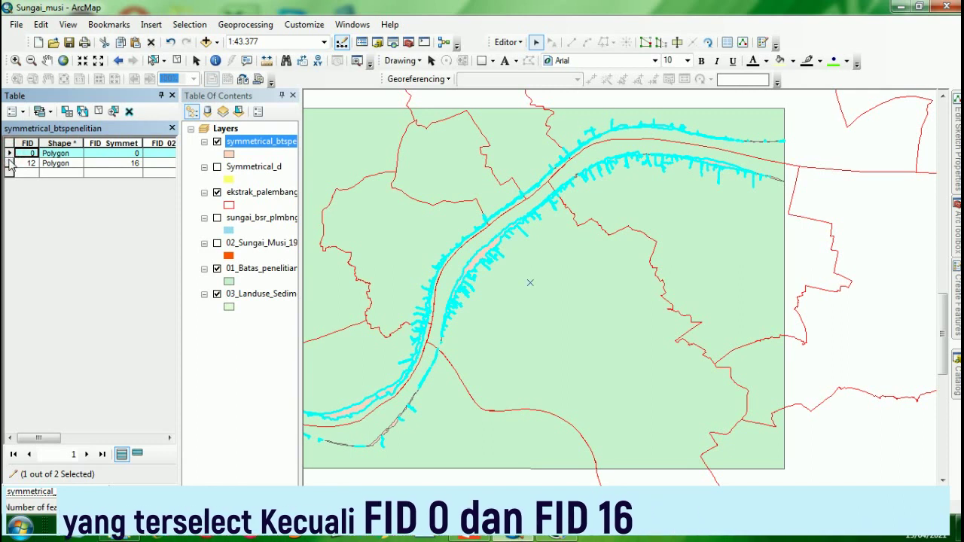
{"action": "left_click", "coordinate": [9, 163]}
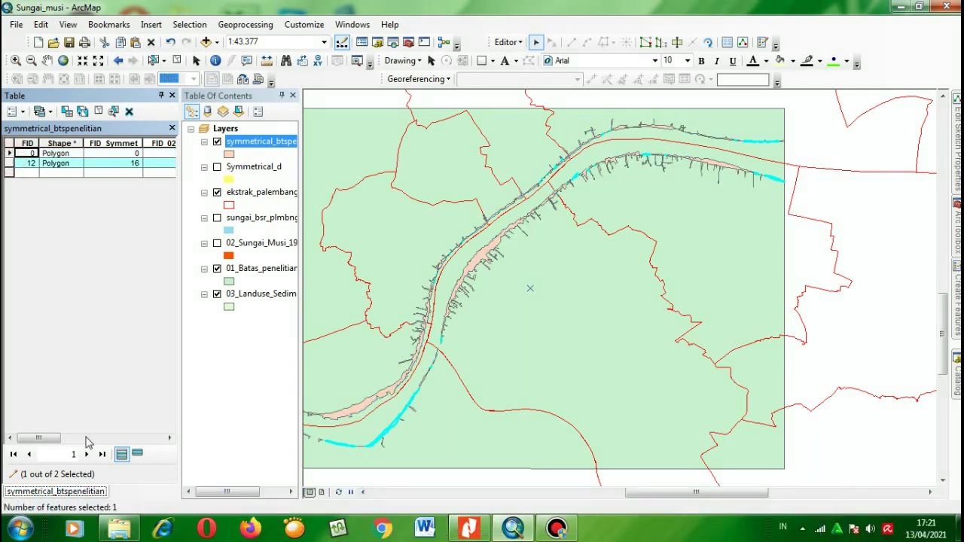
{"action": "left_click_drag", "start_coordinate": [37, 438], "coordinate": [160, 437]}
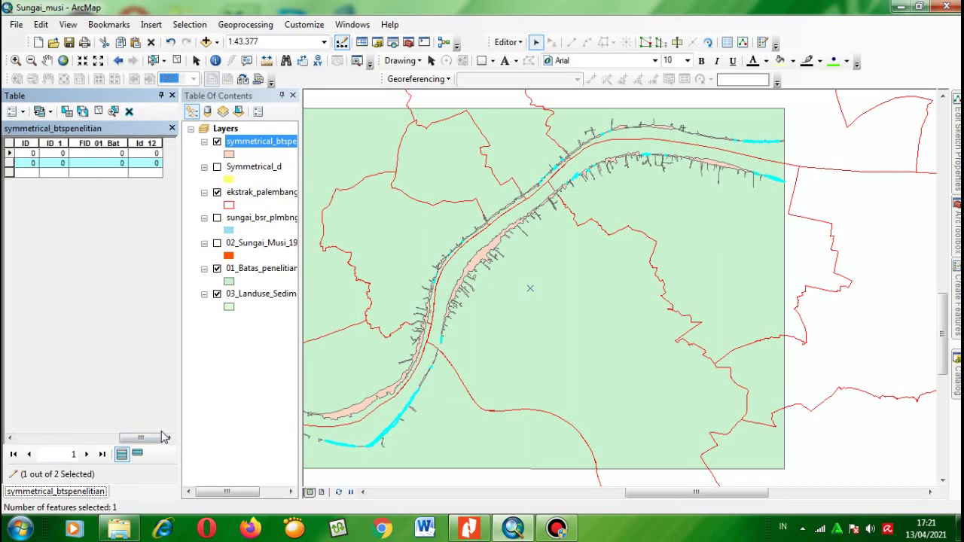
{"action": "mouse_move", "coordinate": [158, 441]}
{"action": "left_mouse_down"}
{"action": "mouse_move", "coordinate": [126, 439]}
{"action": "mouse_move", "coordinate": [155, 439]}
{"action": "left_mouse_up"}
{"action": "left_click", "coordinate": [176, 61]}
Stop the edit session on symmetrical_btspenelitian so that new fields can be added to its table
{"action": "left_click", "coordinate": [23, 113]}
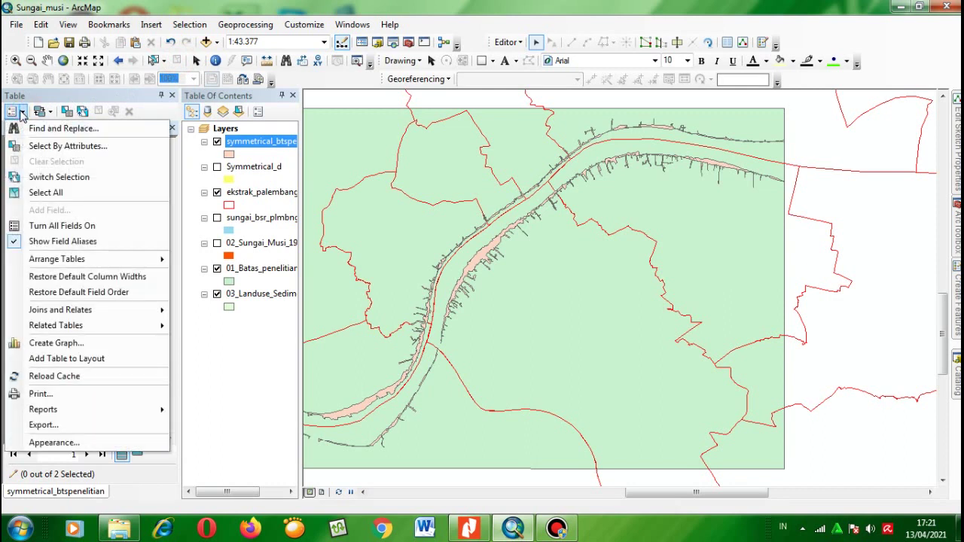
{"action": "left_click", "coordinate": [509, 42]}
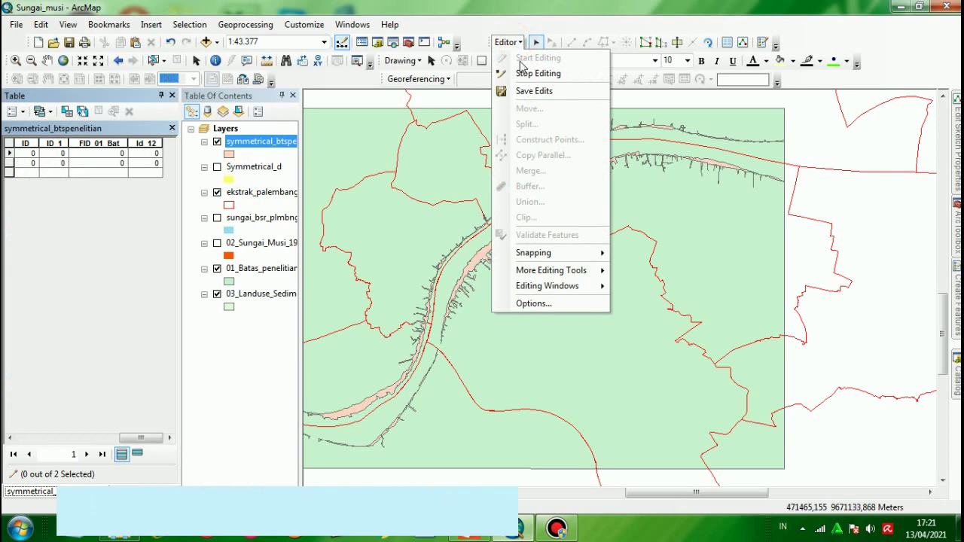
{"action": "left_click", "coordinate": [527, 73]}
{"action": "left_click", "coordinate": [436, 305]}
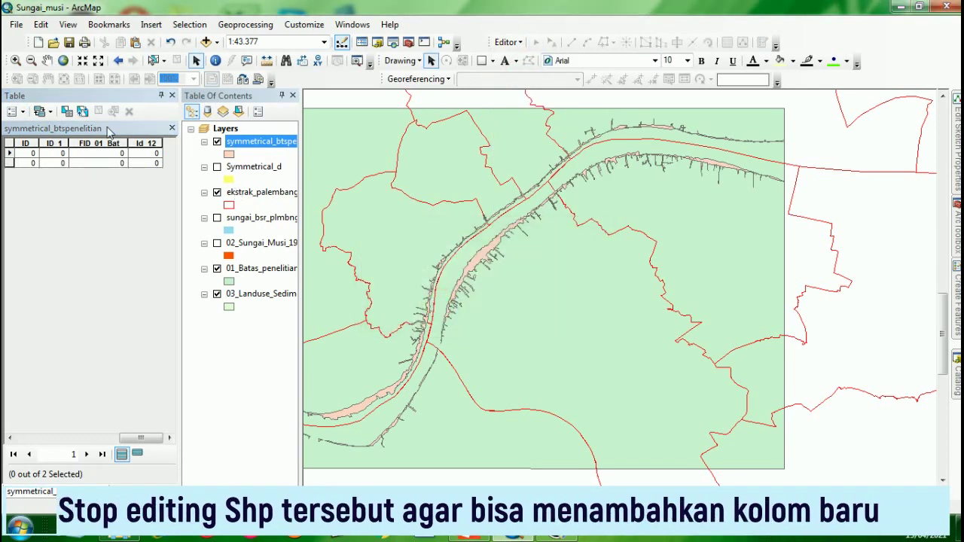
Add a Short Integer field named Luas (Ha) with precision 100 to the symmetrical_btspenelitian table, accepting the suggested name Luas__Ha_
{"action": "left_click", "coordinate": [23, 113]}
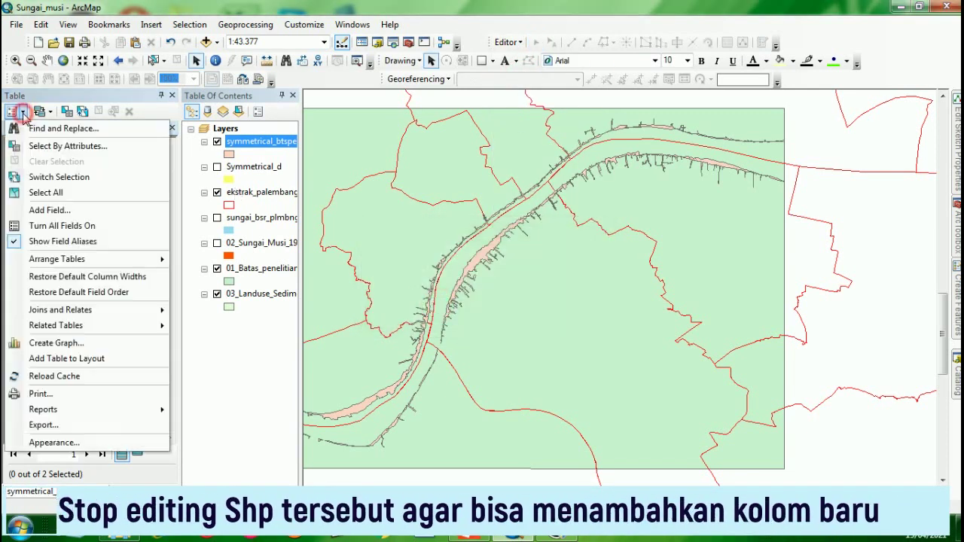
{"action": "left_click", "coordinate": [47, 210]}
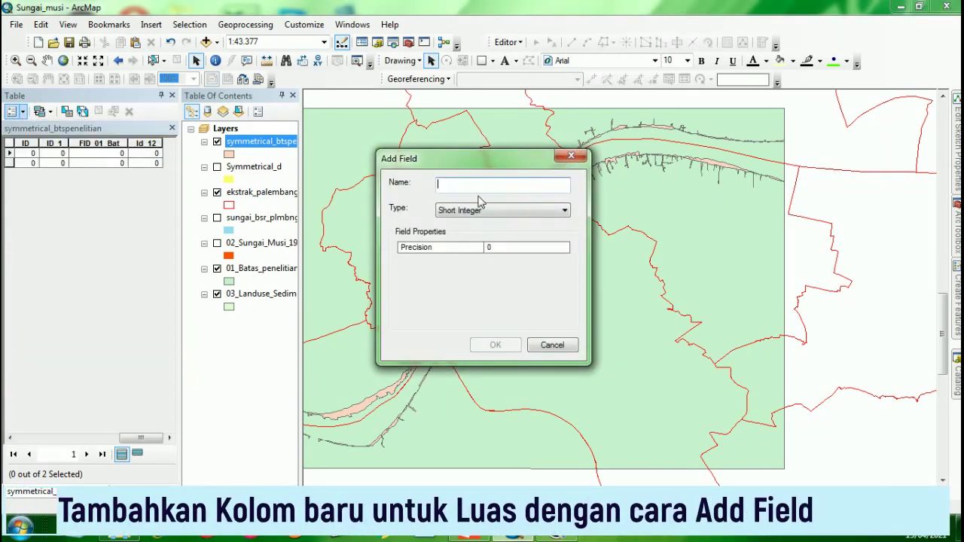
{"action": "type", "text": "Luas (Ha"}
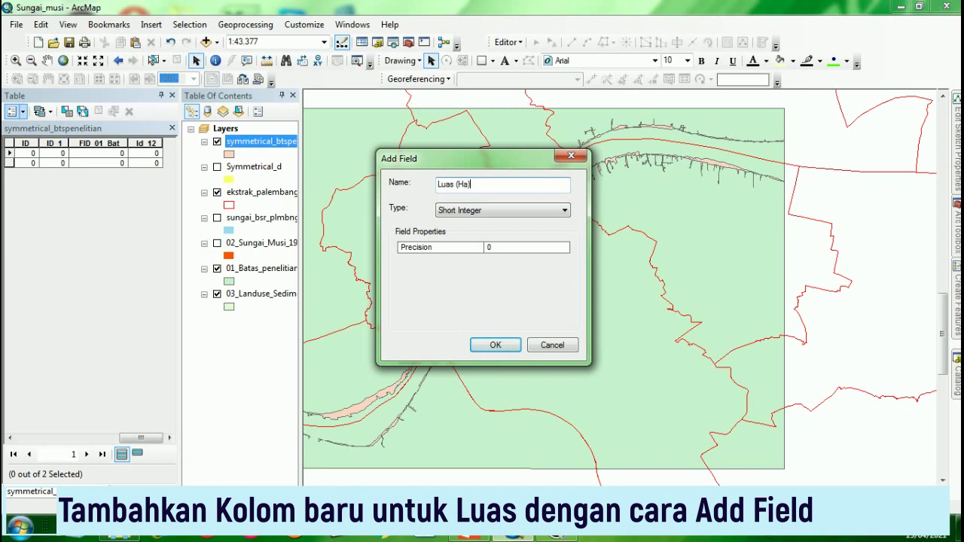
{"action": "left_click", "coordinate": [512, 211]}
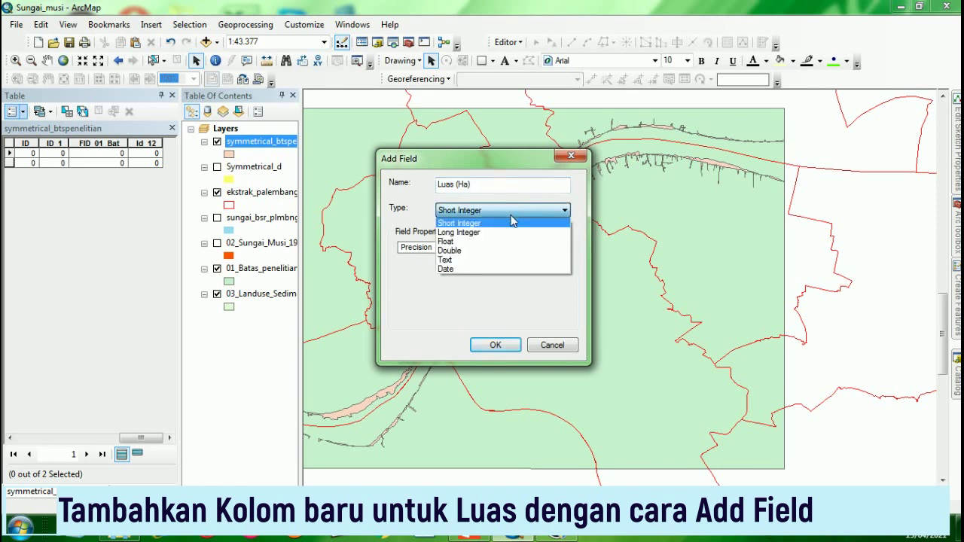
{"action": "left_click", "coordinate": [508, 225]}
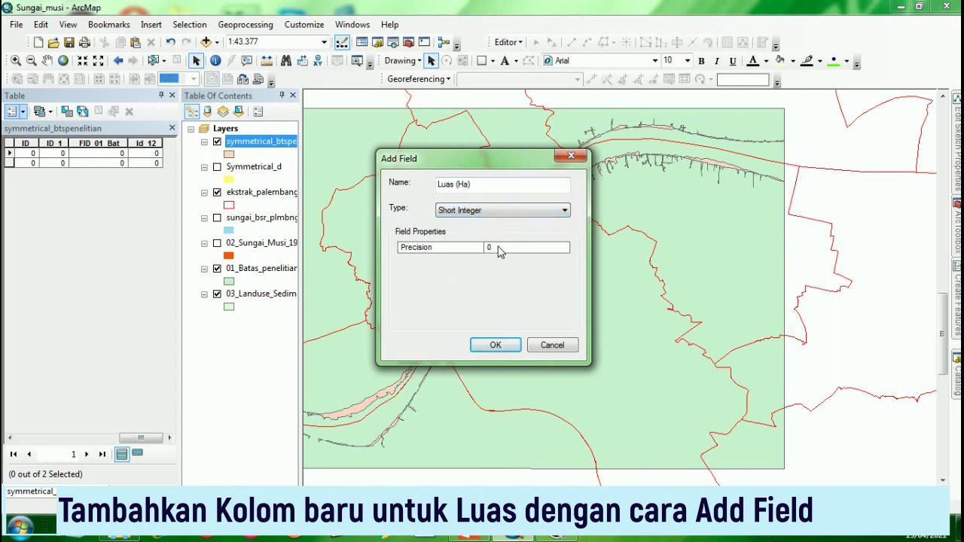
{"action": "left_click", "coordinate": [487, 253]}
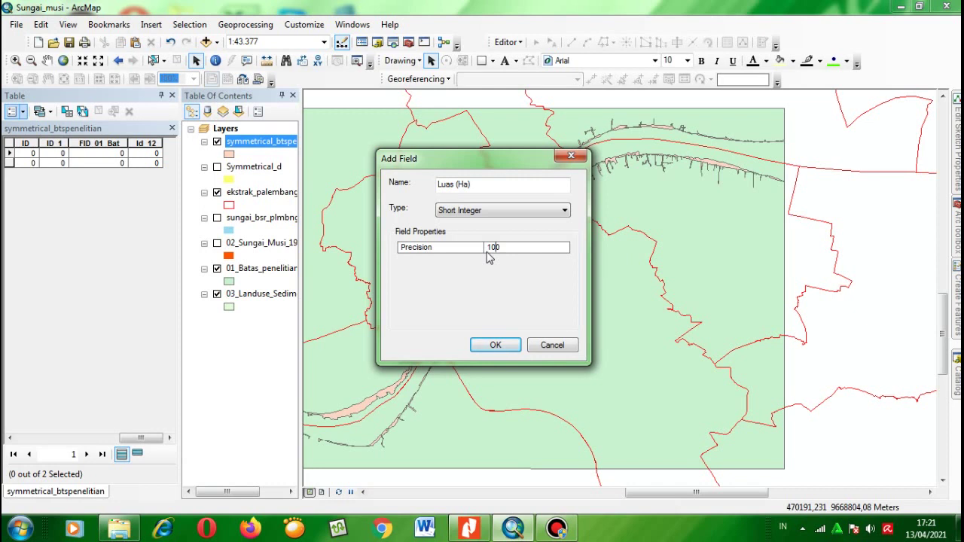
{"action": "left_click", "coordinate": [504, 346]}
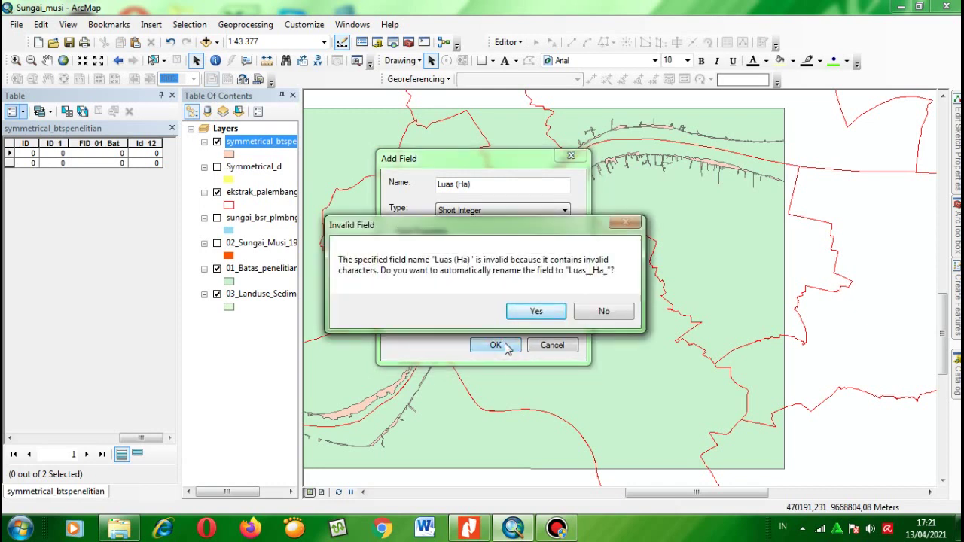
{"action": "left_click", "coordinate": [550, 311]}
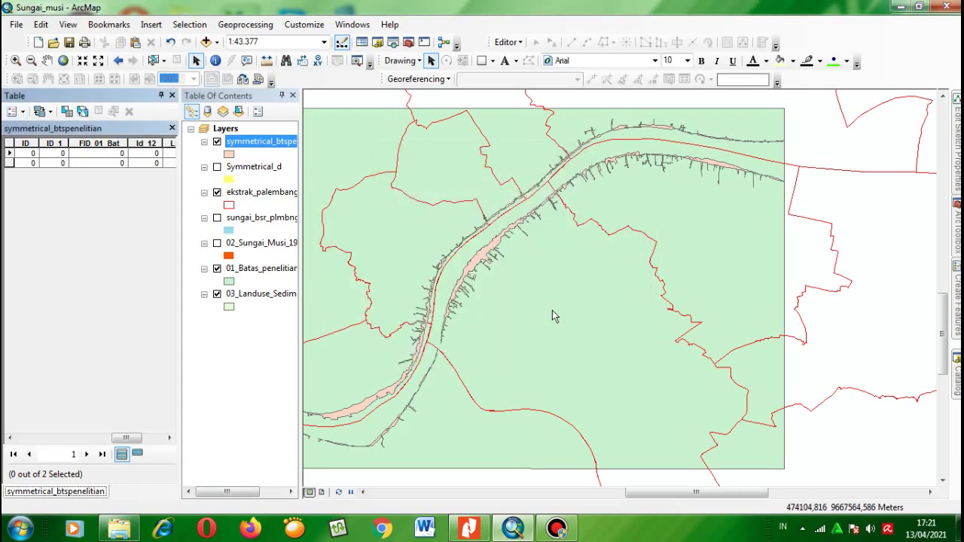
Calculate the polygon areas in hectares into the Luas__Ha_ field using Calculate Geometry with the data source's coordinate system
{"action": "left_click_drag", "start_coordinate": [123, 438], "coordinate": [144, 441]}
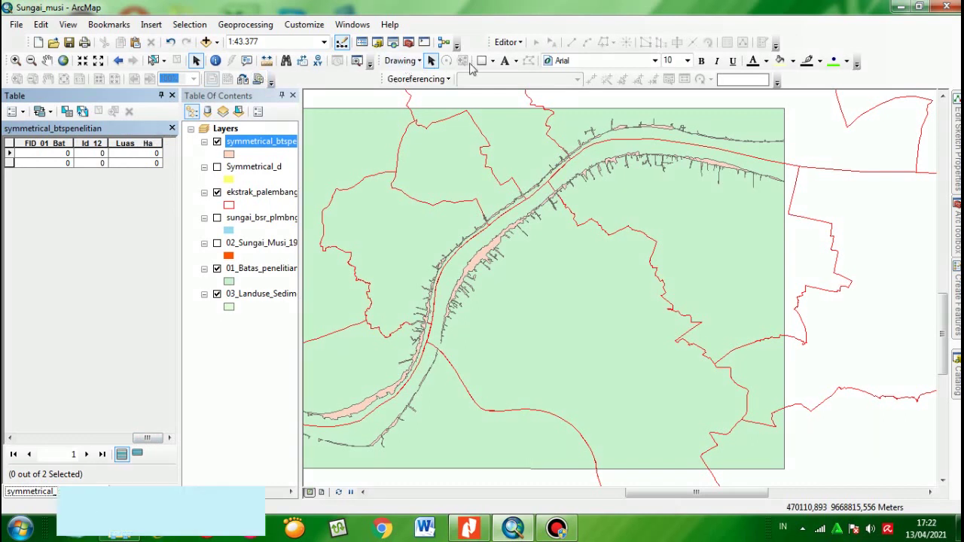
{"action": "right_click", "coordinate": [139, 144]}
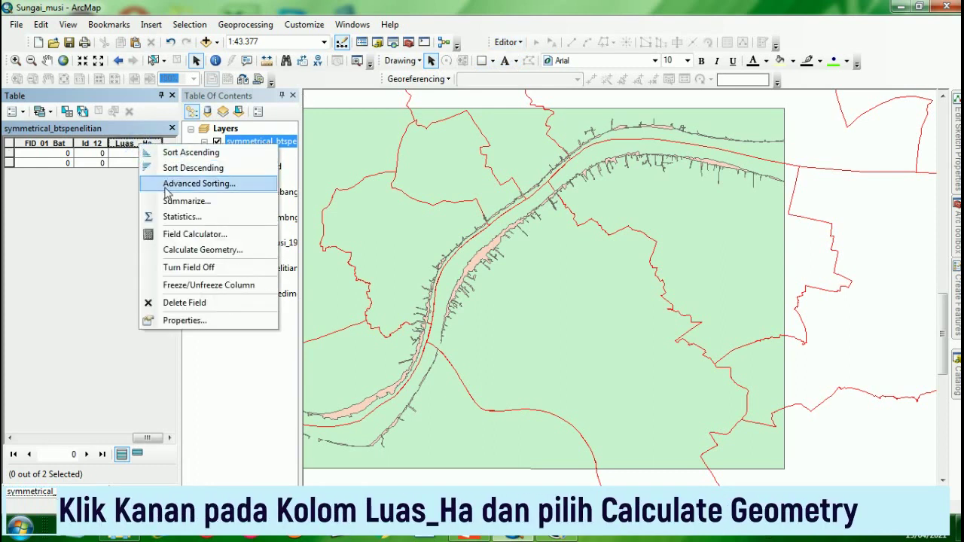
{"action": "left_click", "coordinate": [178, 250]}
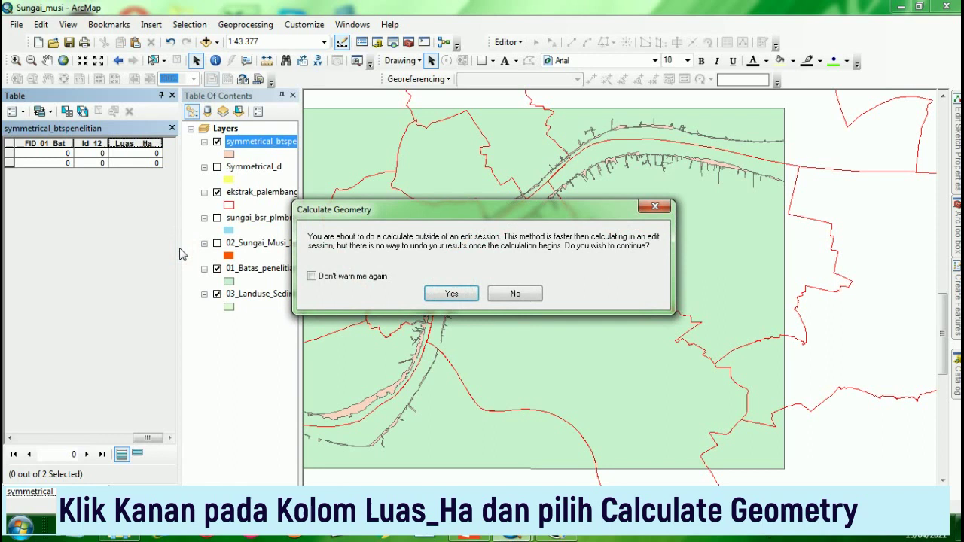
{"action": "left_click", "coordinate": [444, 294]}
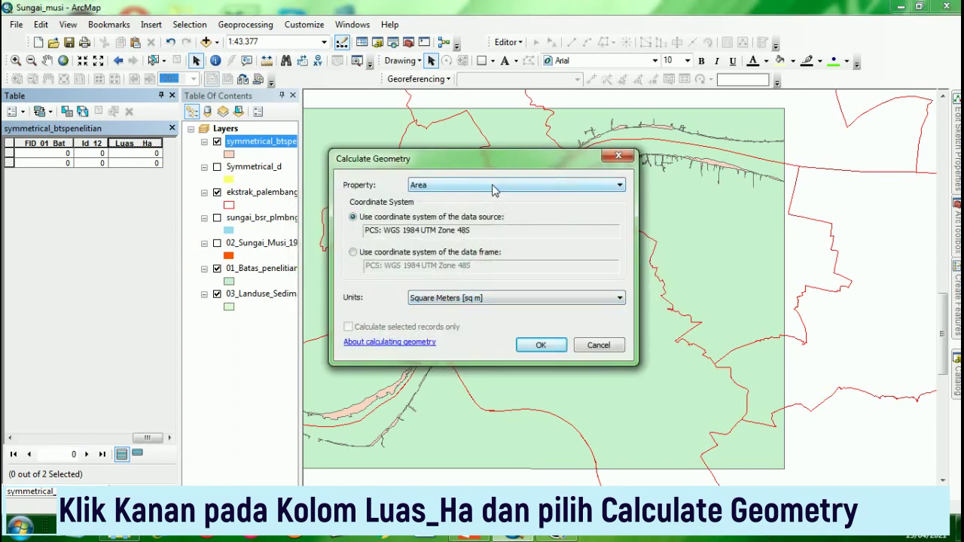
{"action": "left_click", "coordinate": [491, 185]}
{"action": "left_click", "coordinate": [492, 185]}
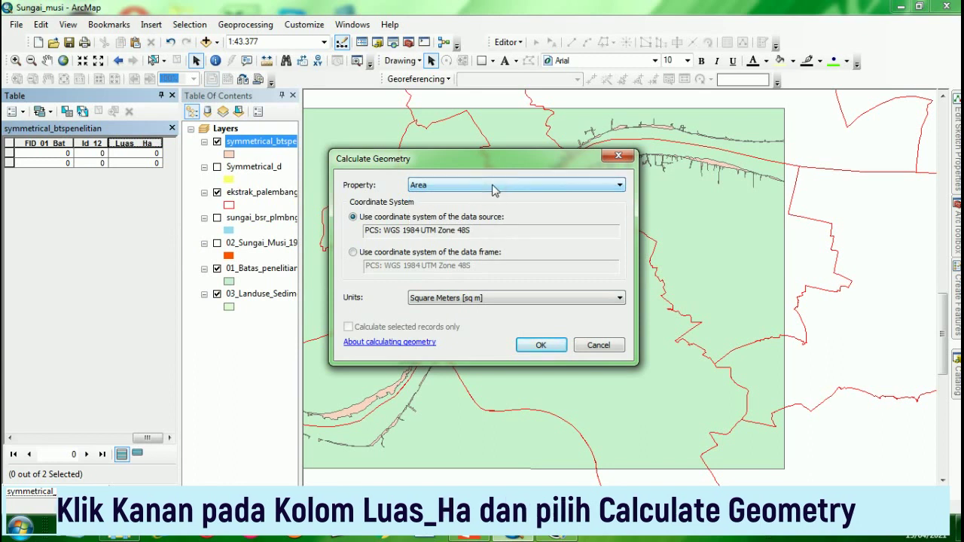
{"action": "left_click", "coordinate": [506, 299]}
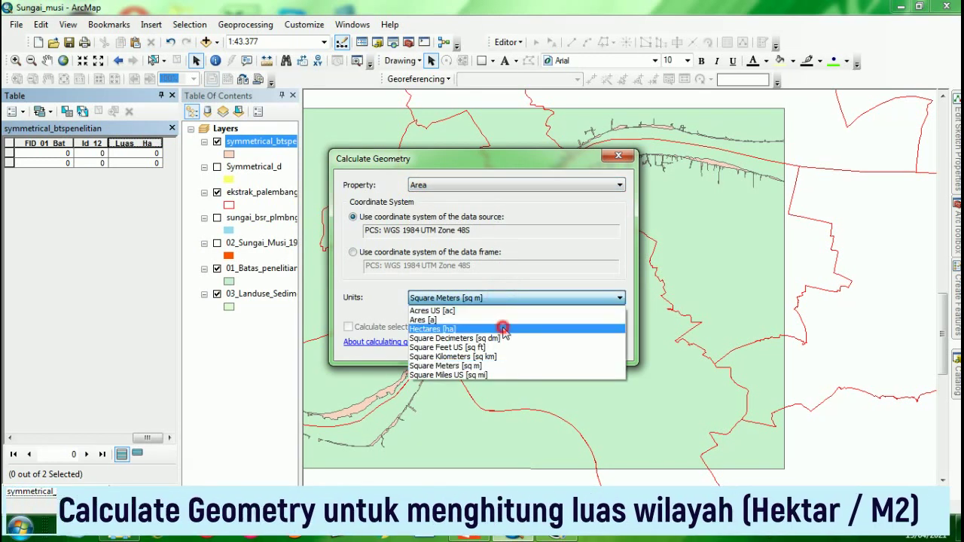
{"action": "left_click", "coordinate": [503, 329]}
{"action": "left_click", "coordinate": [537, 343]}
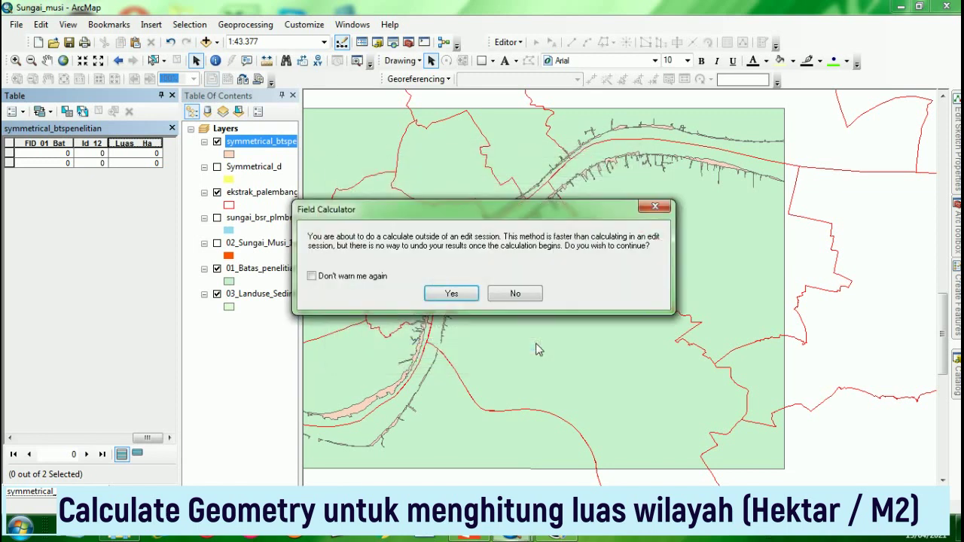
{"action": "left_click", "coordinate": [467, 301]}
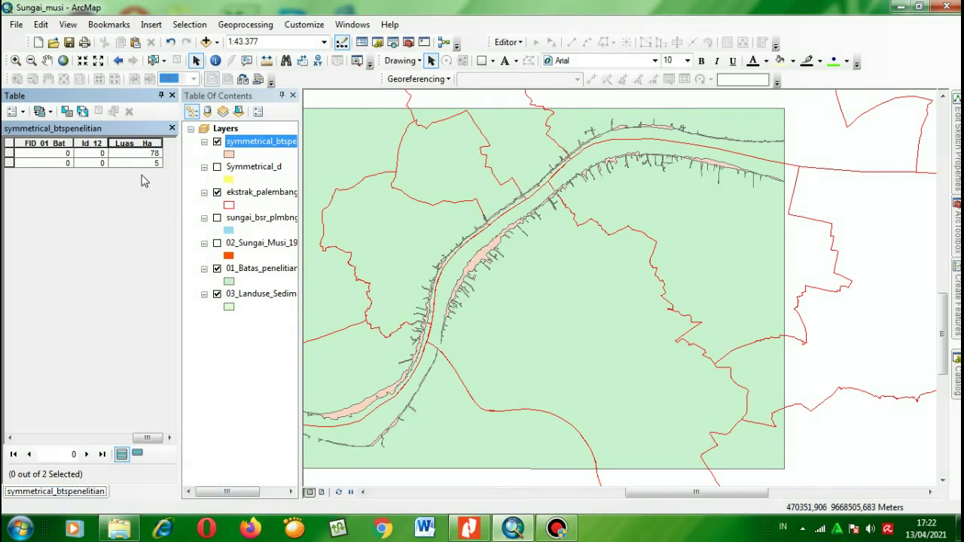
Define another Short Integer field named Luas_M2 with precision 10, try to add it and decline the suggested rename
{"action": "mouse_move", "coordinate": [140, 439]}
{"action": "left_mouse_down"}
{"action": "mouse_move", "coordinate": [64, 446]}
{"action": "mouse_move", "coordinate": [146, 431]}
{"action": "left_mouse_up"}
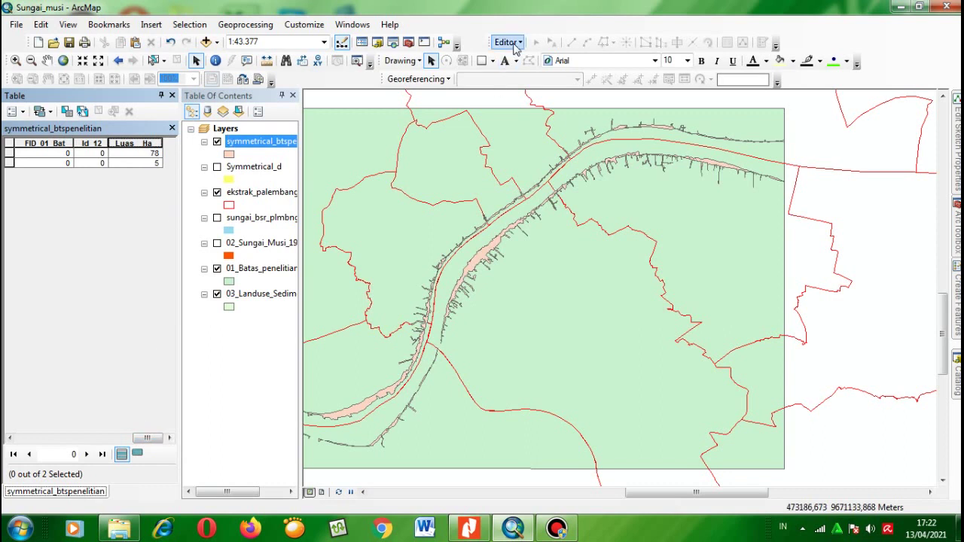
{"action": "left_click", "coordinate": [23, 111]}
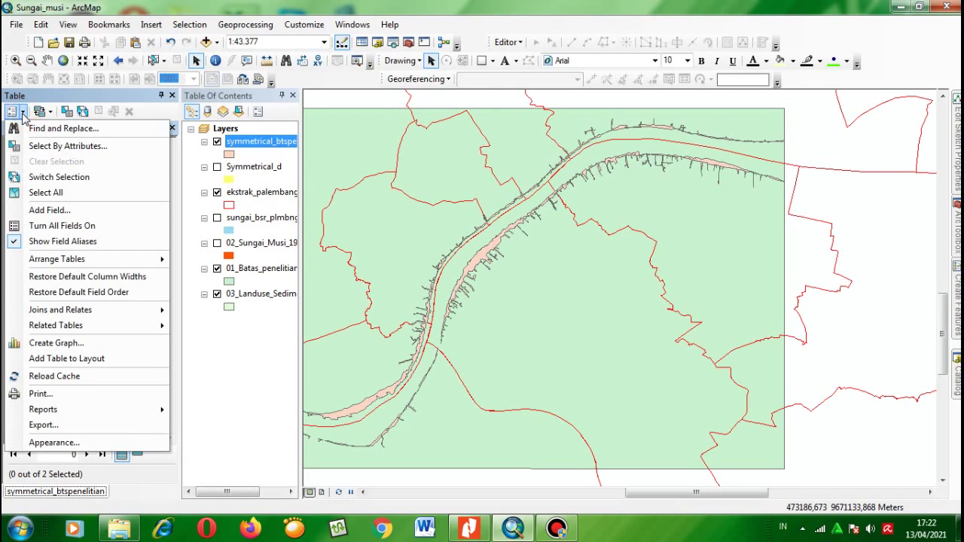
{"action": "left_click", "coordinate": [49, 211]}
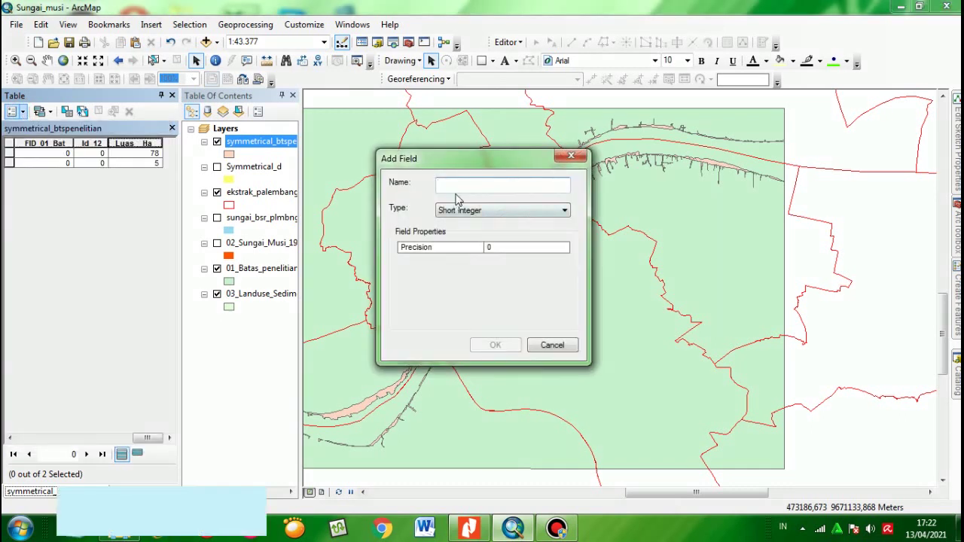
{"action": "type", "text": "Luas_M2"}
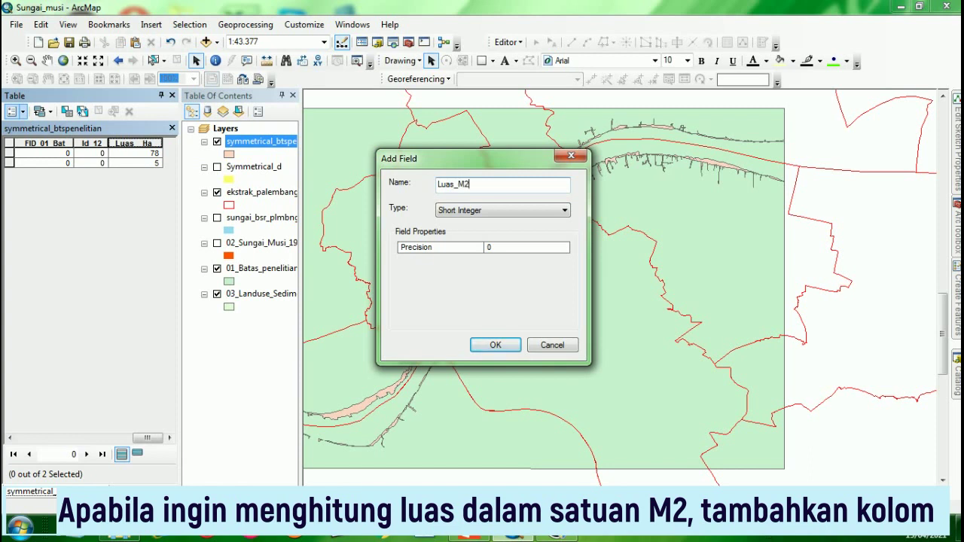
{"action": "left_click", "coordinate": [491, 248]}
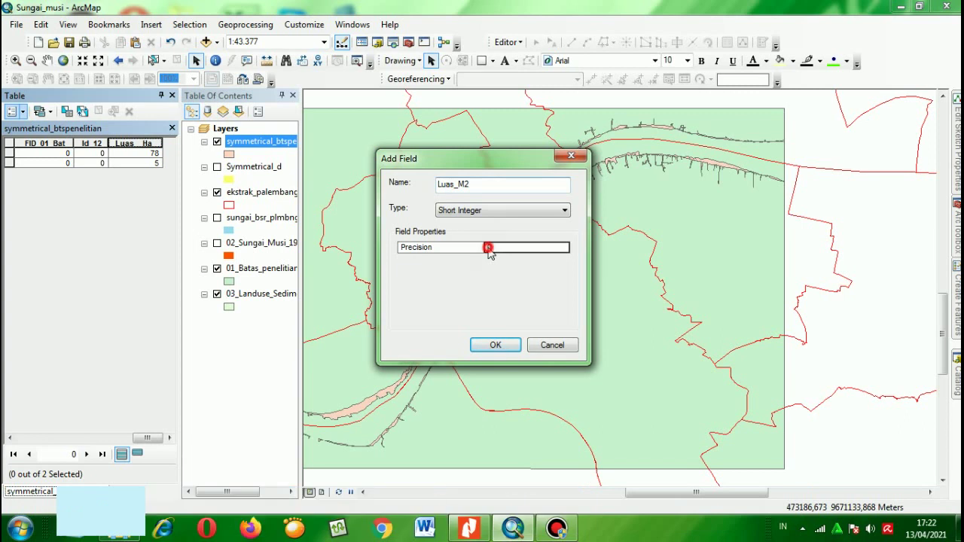
{"action": "left_click", "coordinate": [511, 211]}
{"action": "left_click", "coordinate": [511, 210]}
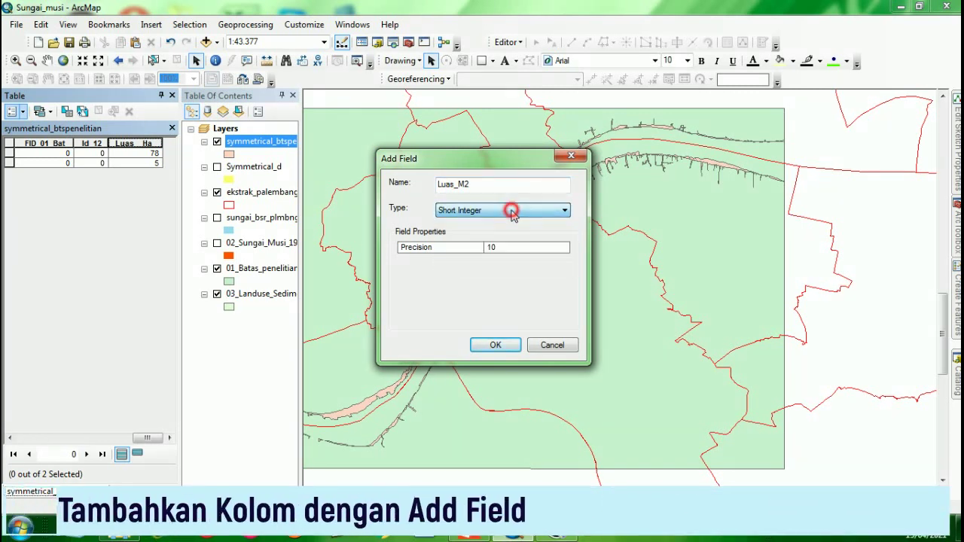
{"action": "left_click", "coordinate": [505, 349]}
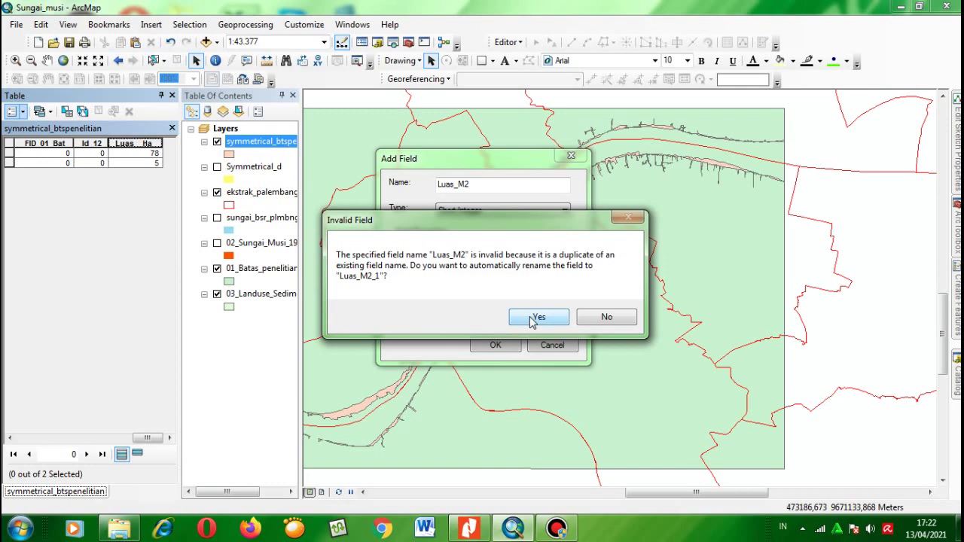
{"action": "left_click", "coordinate": [606, 318]}
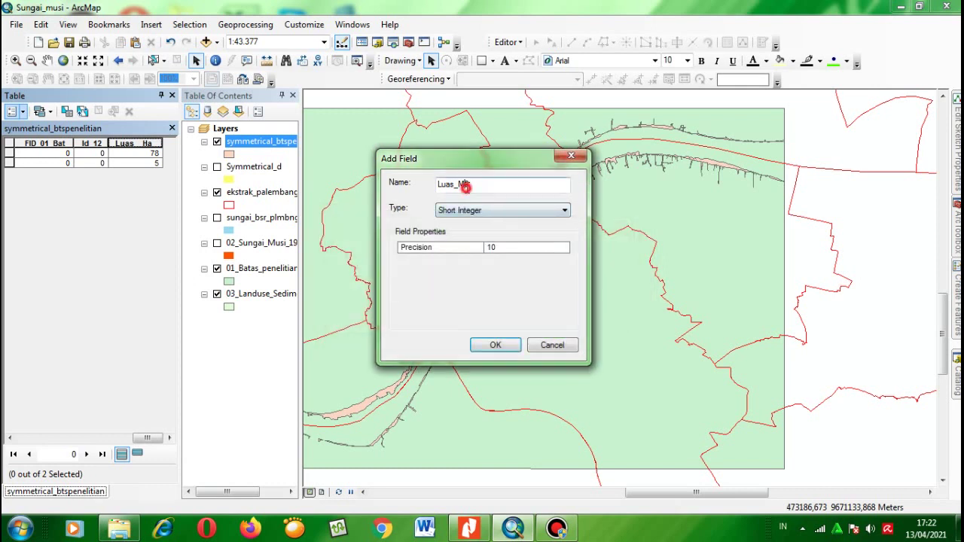
Change the new field's name to Luas_m2 and add it under the suggested name Luas_m2_1
{"action": "left_click_drag", "start_coordinate": [459, 185], "coordinate": [470, 185]}
{"action": "key", "text": "BackSpace"}
{"action": "key", "text": "BackSpace"}
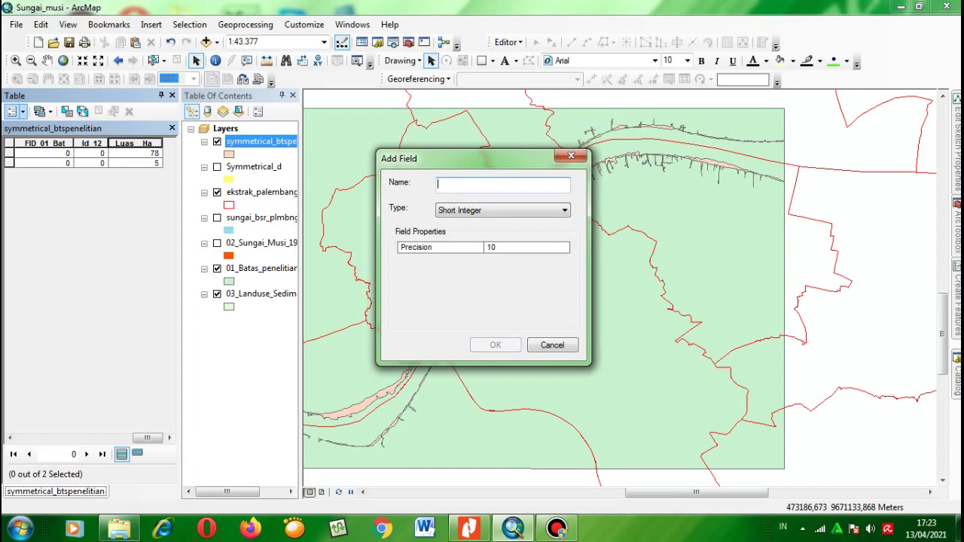
{"action": "type", "text": "Luas_m2"}
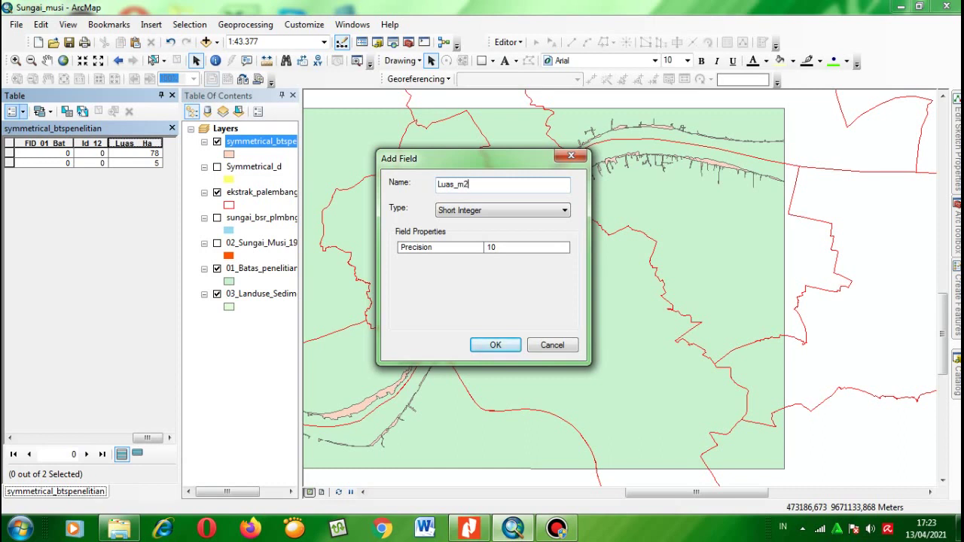
{"action": "left_click", "coordinate": [501, 343]}
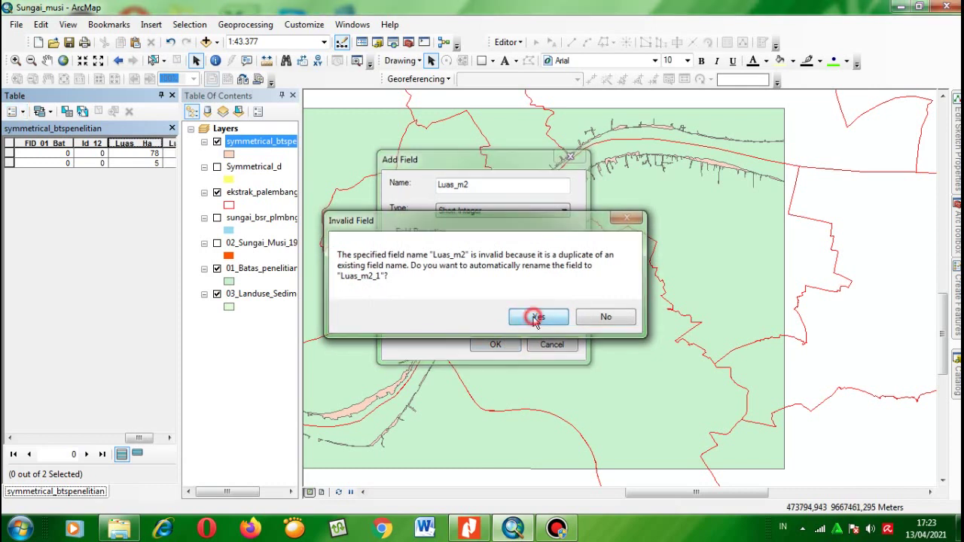
{"action": "left_click", "coordinate": [537, 318]}
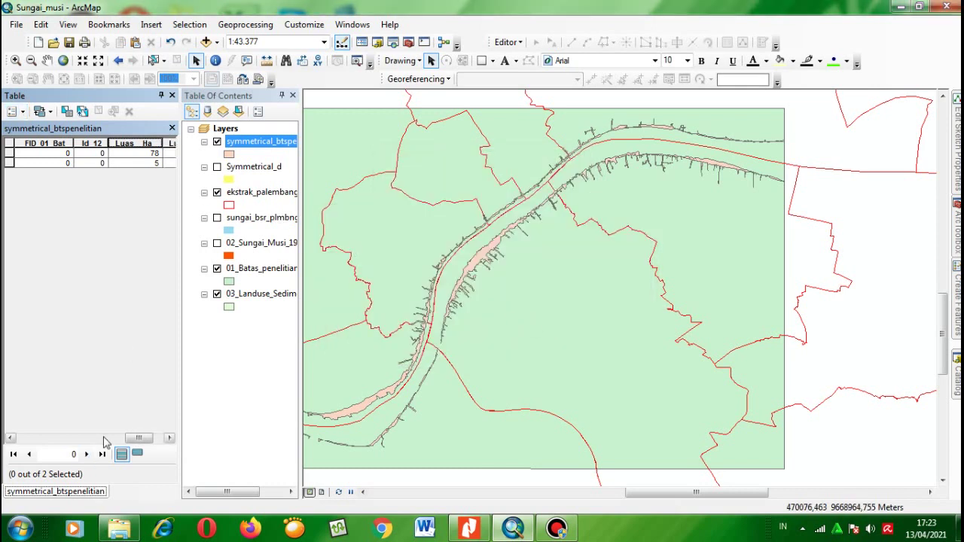
Calculate the polygon areas in square metres into the Luas_m2_1 field using the data source's coordinate system, and close the table
{"action": "left_click_drag", "start_coordinate": [134, 437], "coordinate": [144, 437]}
{"action": "right_click", "coordinate": [146, 146]}
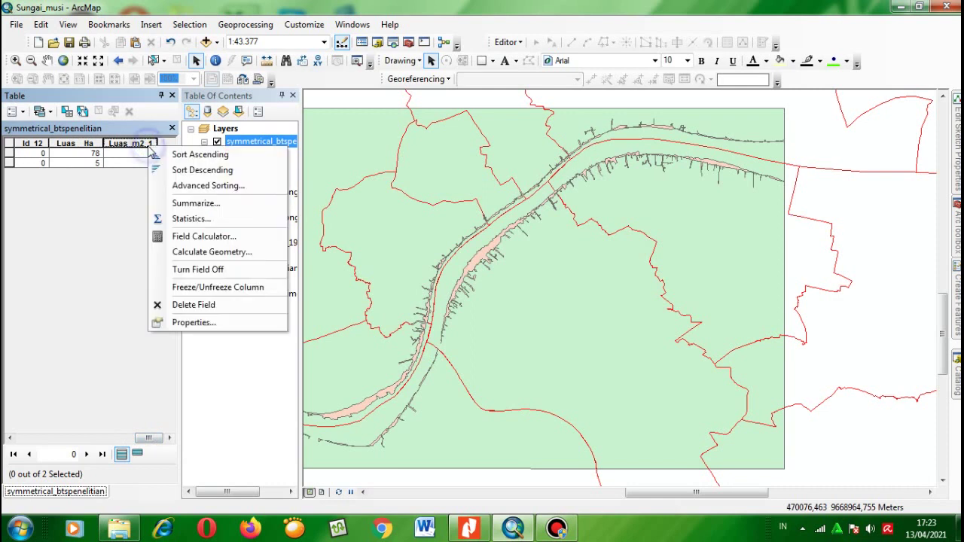
{"action": "left_click", "coordinate": [191, 253]}
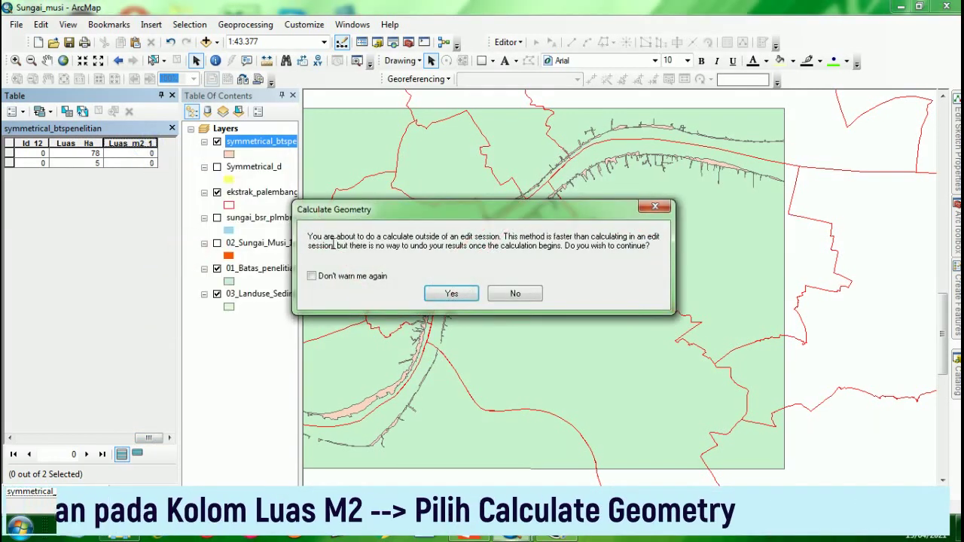
{"action": "left_click", "coordinate": [461, 296]}
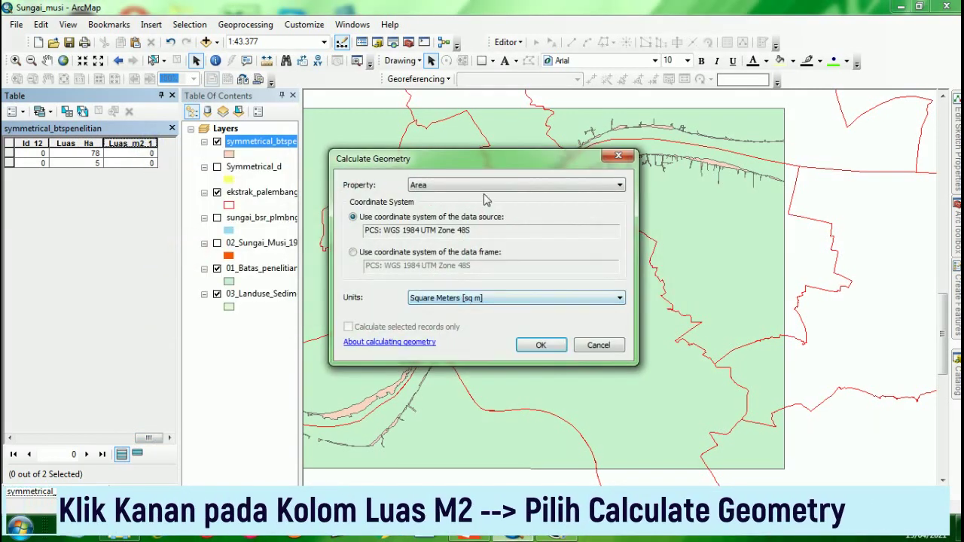
{"action": "left_click", "coordinate": [477, 299]}
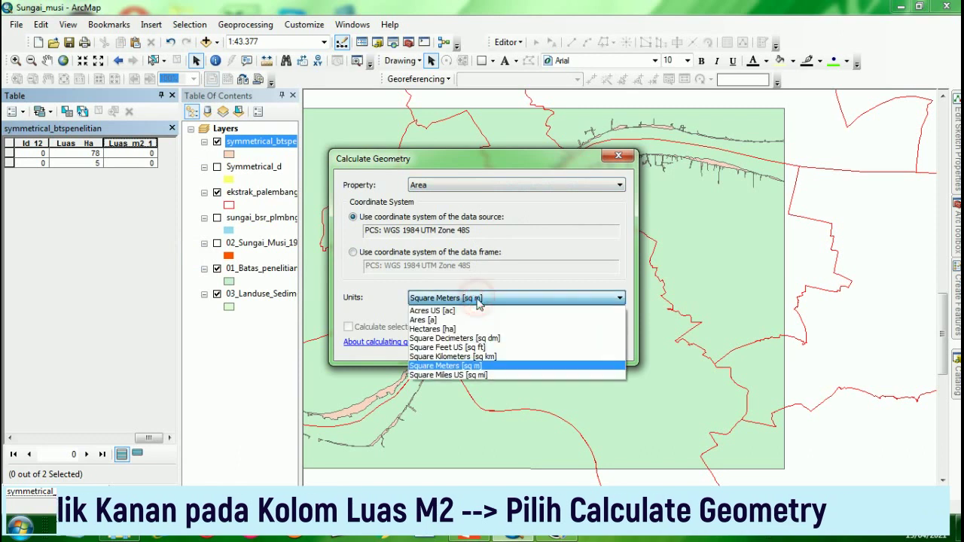
{"action": "left_click", "coordinate": [473, 368]}
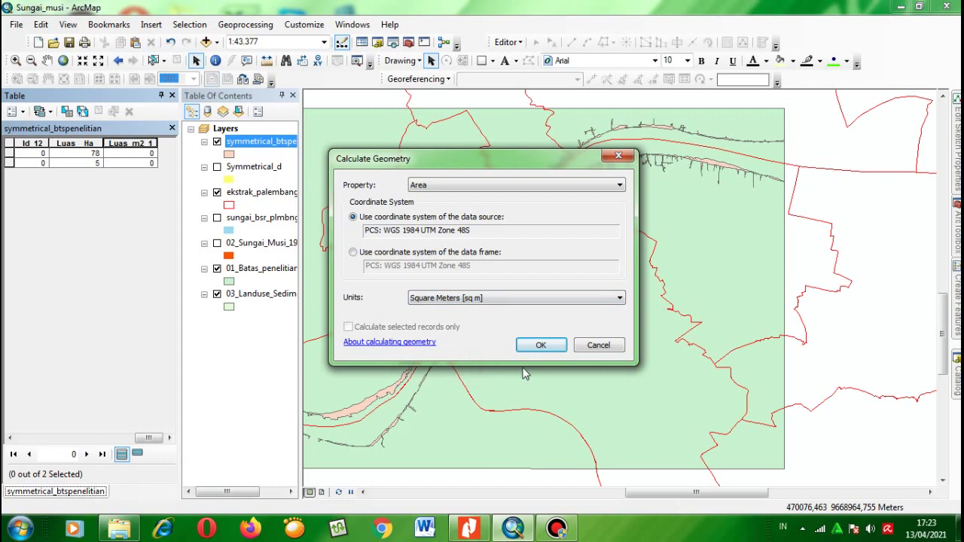
{"action": "left_click", "coordinate": [549, 345]}
{"action": "left_click", "coordinate": [452, 293]}
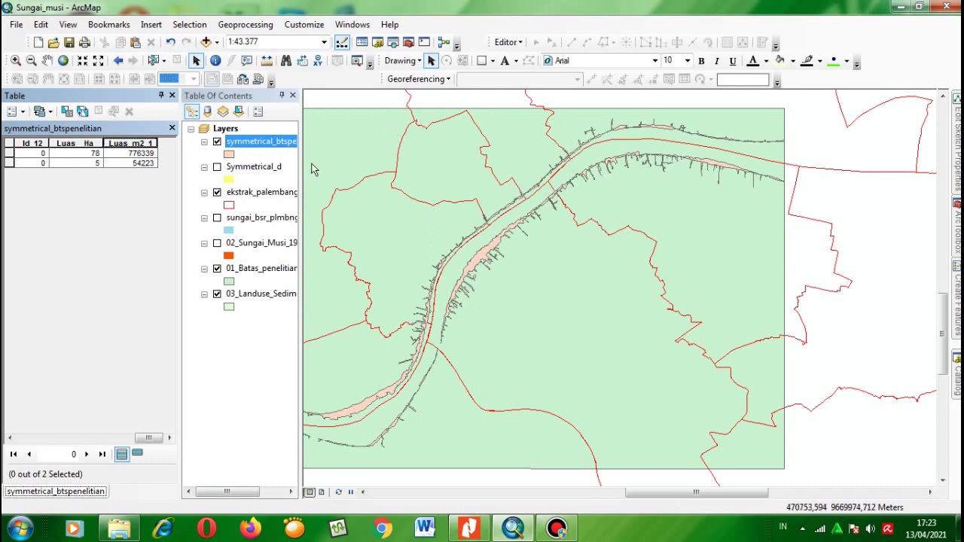
{"action": "left_click", "coordinate": [172, 97]}
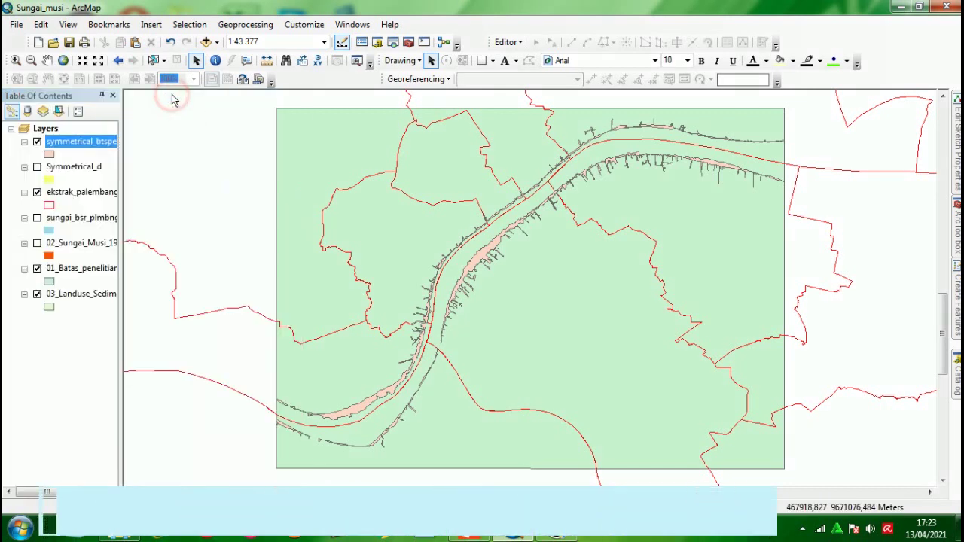
Start the Intersect analysis tool with symmetrical_btspenelitian and ekstrak_palembang as its input features
{"action": "left_click", "coordinate": [103, 147]}
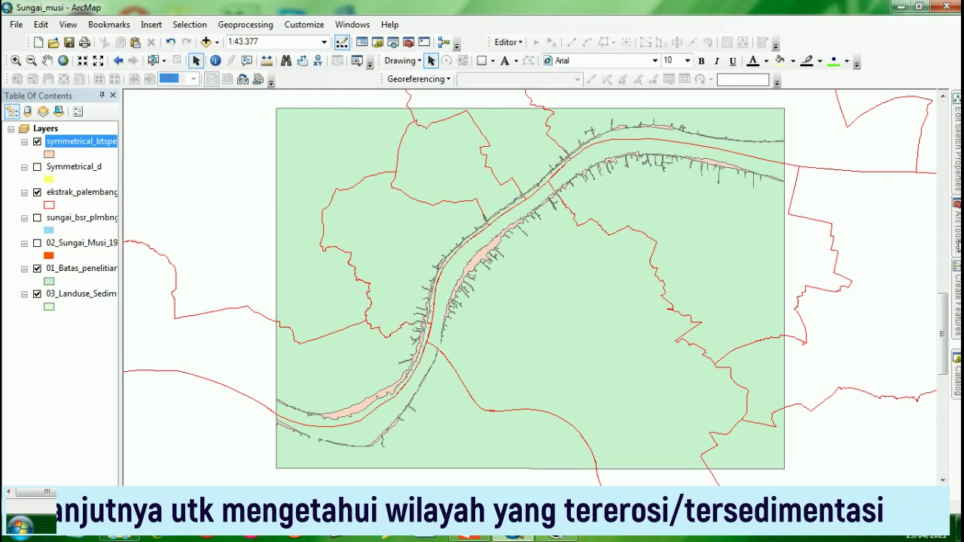
{"action": "mouse_move", "coordinate": [956, 226]}
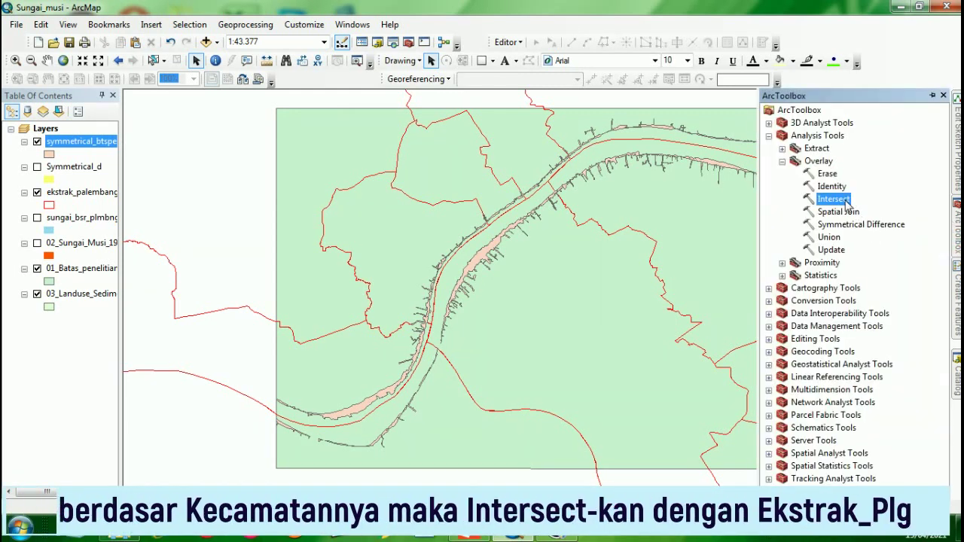
{"action": "double_click", "coordinate": [847, 201]}
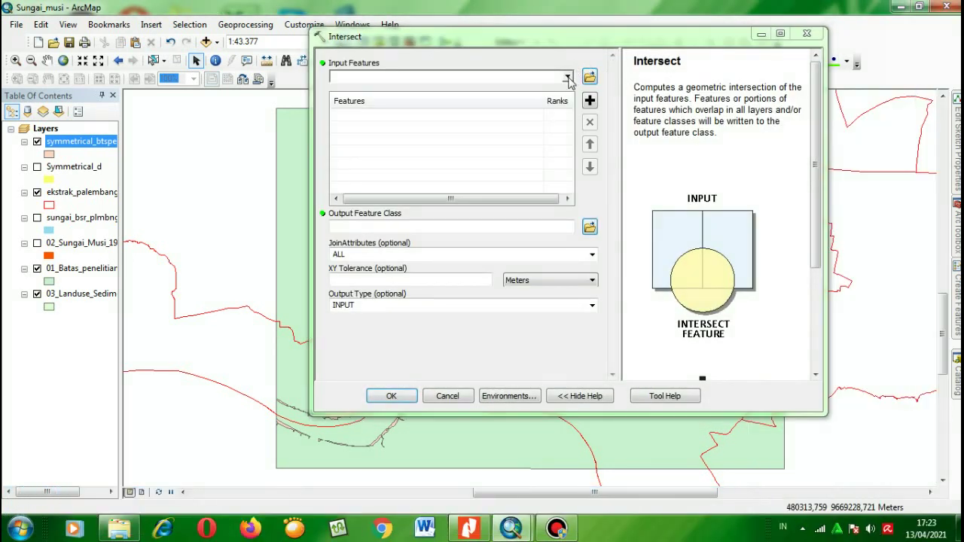
{"action": "left_click", "coordinate": [568, 77]}
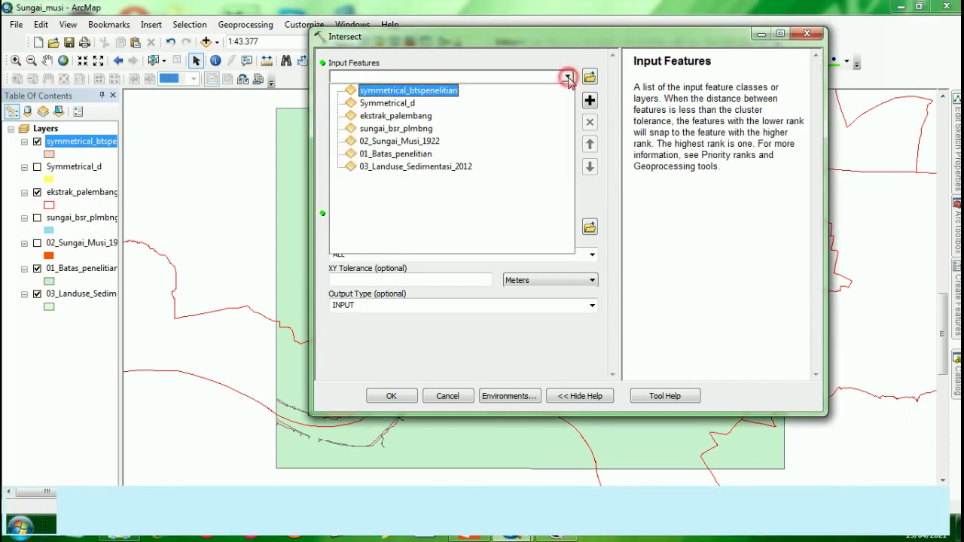
{"action": "left_click", "coordinate": [414, 89]}
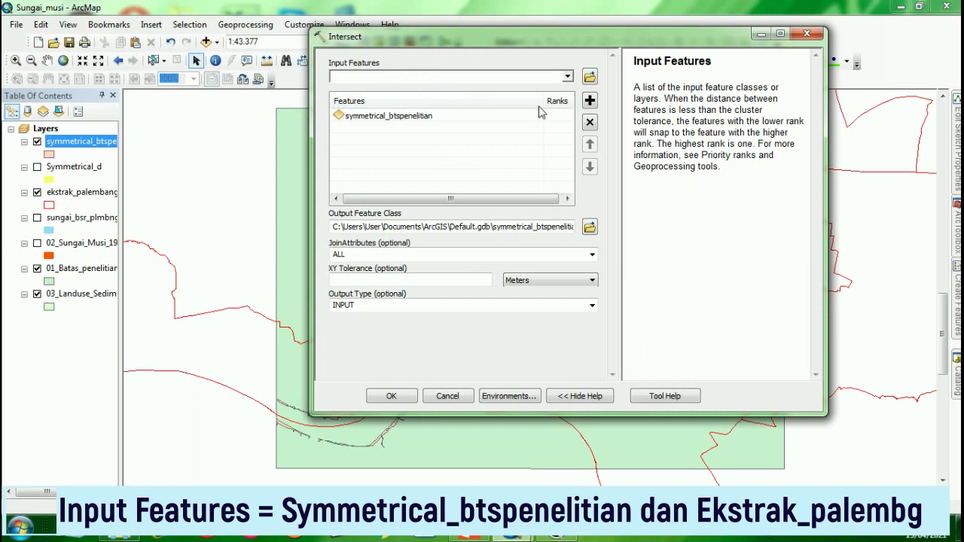
{"action": "left_click", "coordinate": [568, 77]}
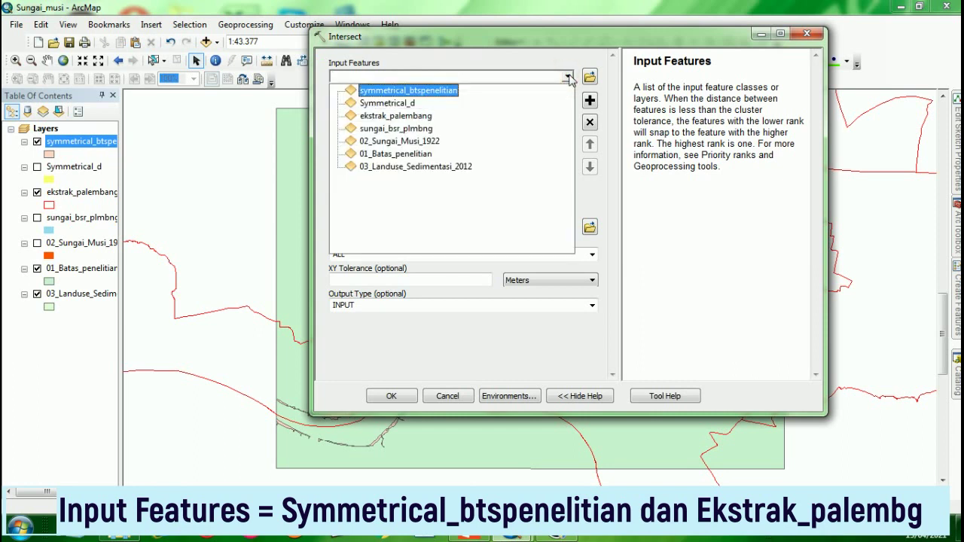
{"action": "left_click", "coordinate": [424, 119]}
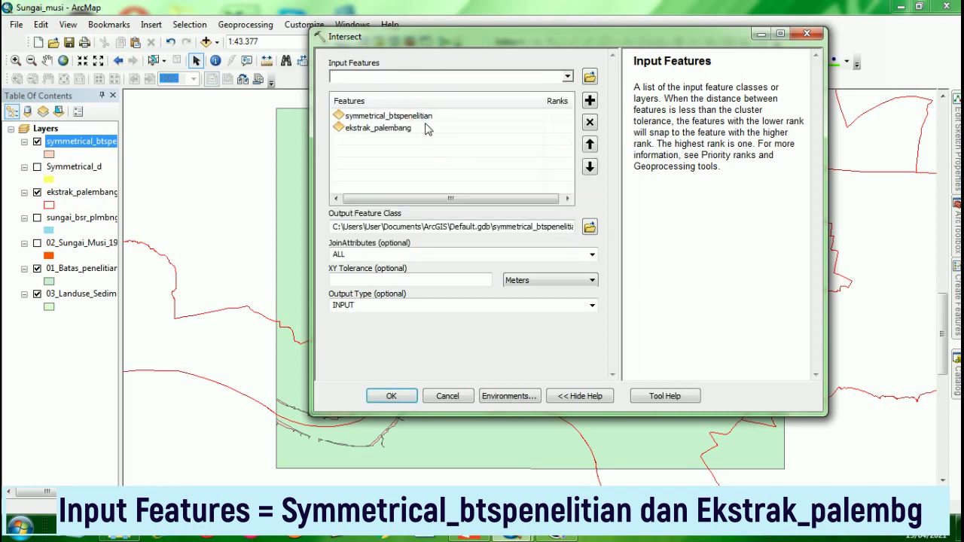
Name the intersection output erosisedimen_kec in the TUGAS_DAS folder and run the Intersect tool
{"action": "left_click", "coordinate": [590, 227]}
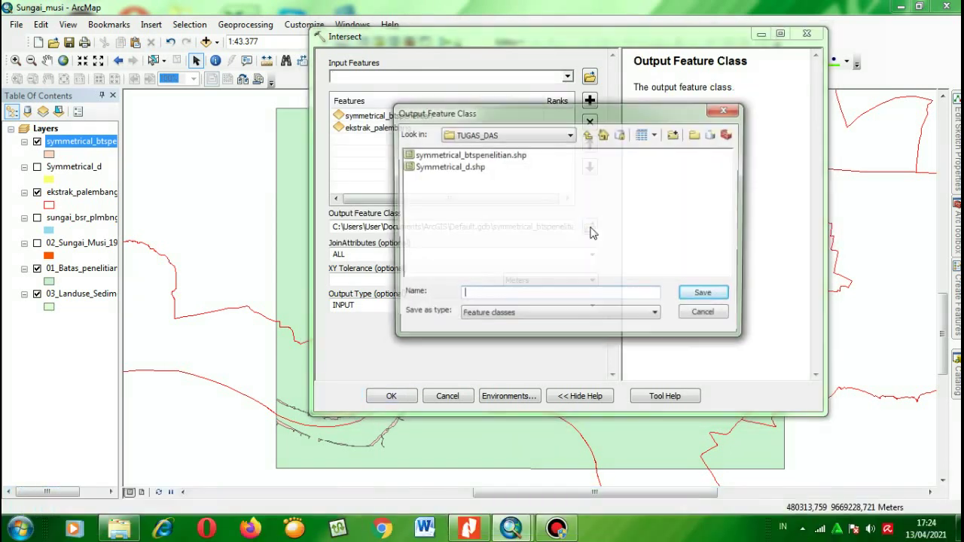
{"action": "left_click", "coordinate": [476, 294]}
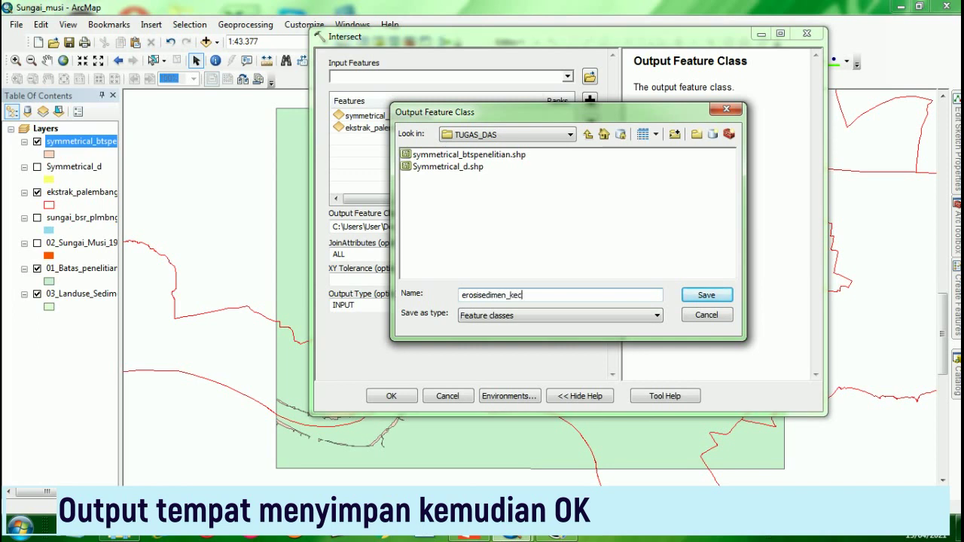
{"action": "left_click", "coordinate": [706, 296]}
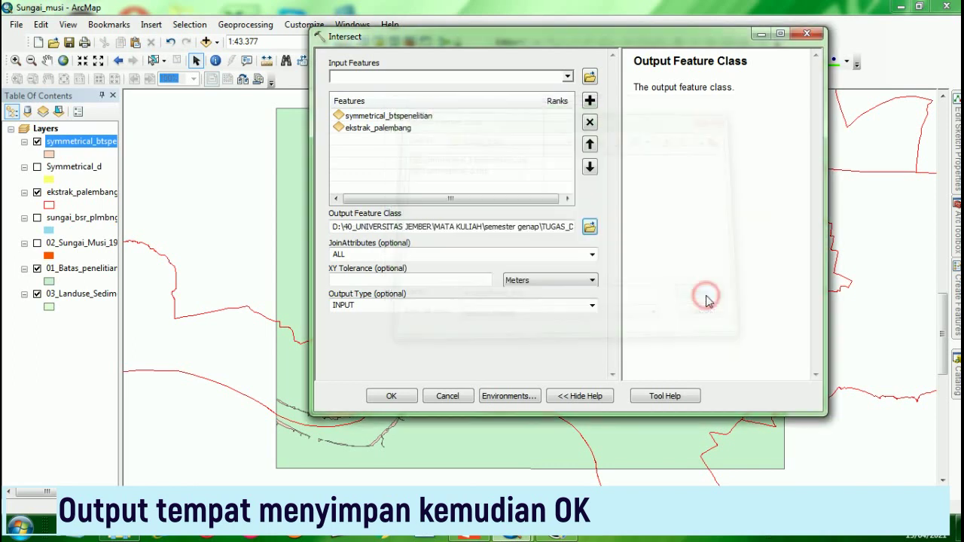
{"action": "left_click", "coordinate": [392, 397]}
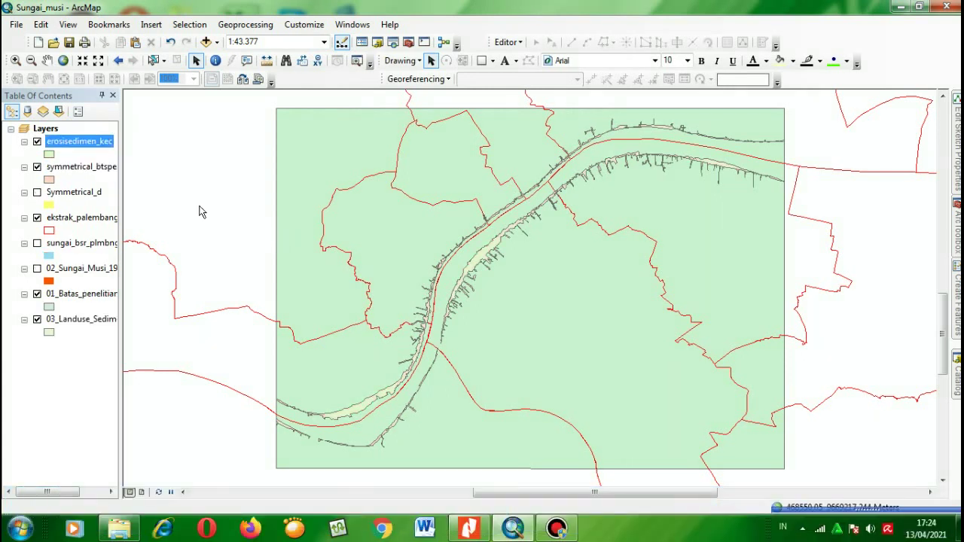
Open the attribute table of erosisedimen_kec and select all records whose FID_Symm_1 value is 0
{"action": "right_click", "coordinate": [85, 141]}
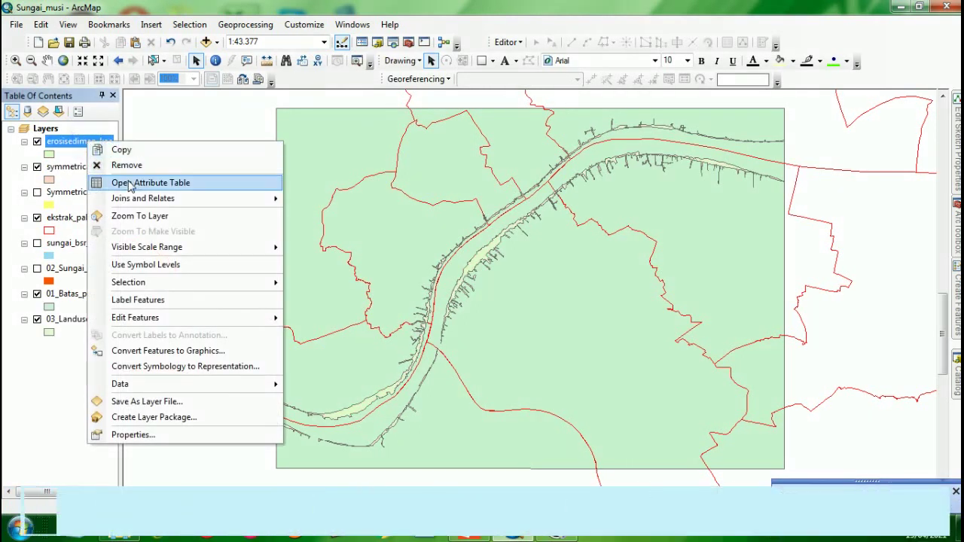
{"action": "left_click", "coordinate": [130, 185]}
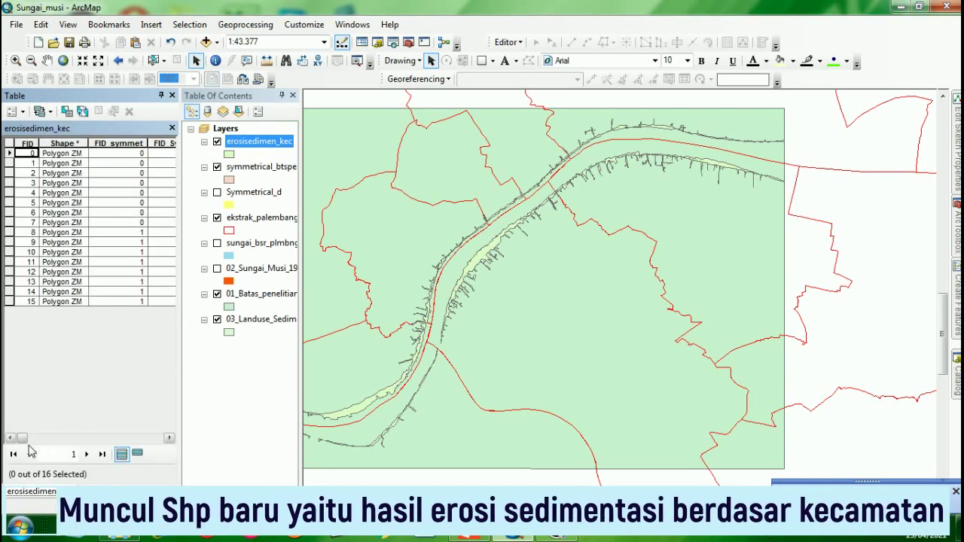
{"action": "left_click_drag", "start_coordinate": [23, 439], "coordinate": [27, 478]}
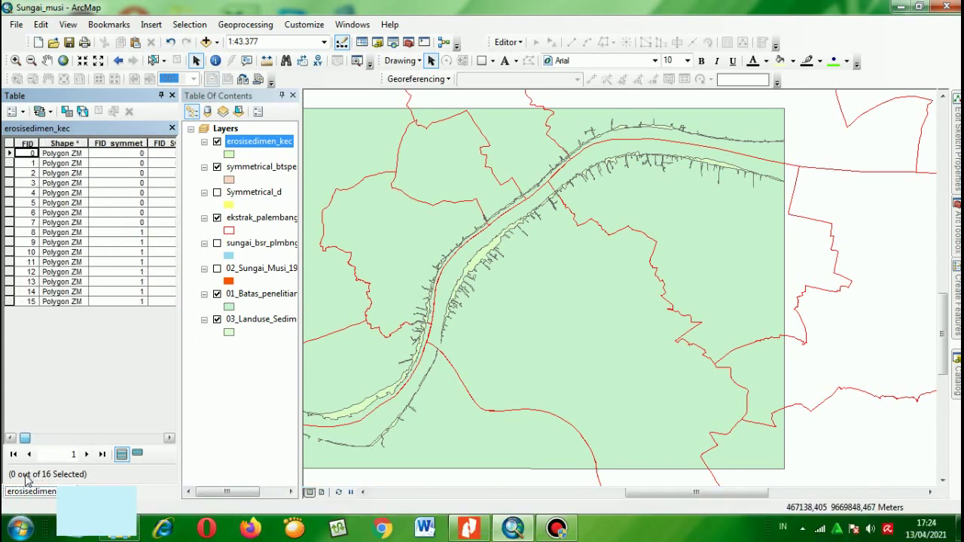
{"action": "left_click", "coordinate": [169, 438]}
{"action": "left_click", "coordinate": [169, 438]}
{"action": "left_click", "coordinate": [169, 438]}
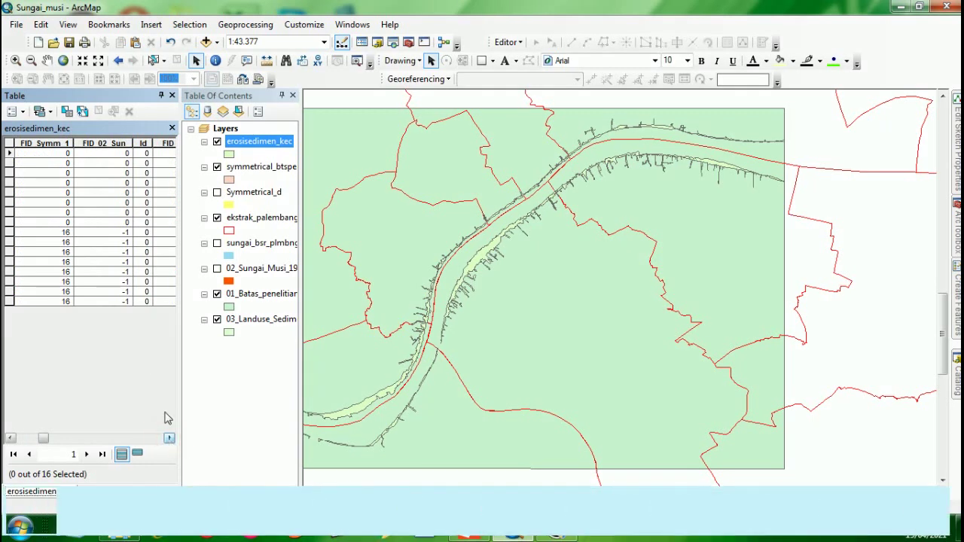
{"action": "left_click", "coordinate": [10, 224]}
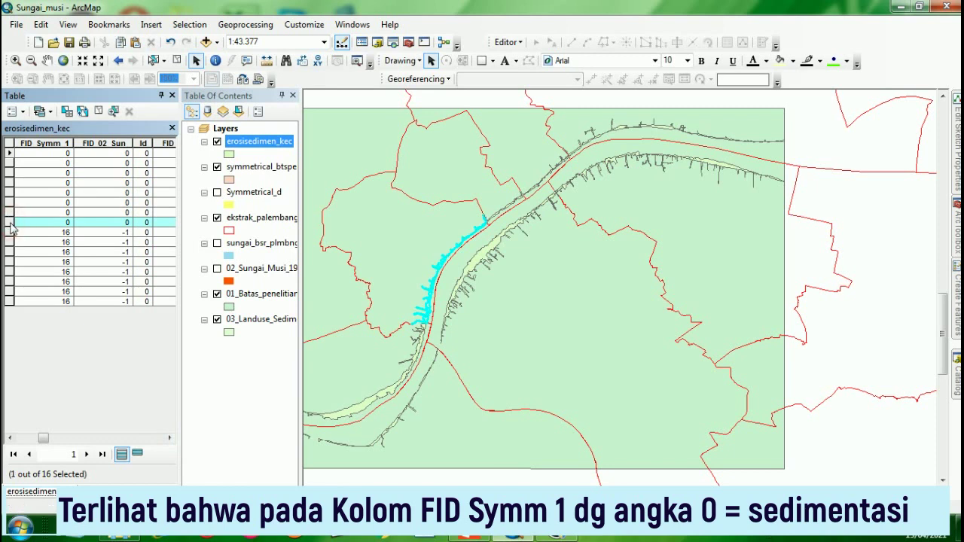
{"action": "left_click", "coordinate": [9, 154]}
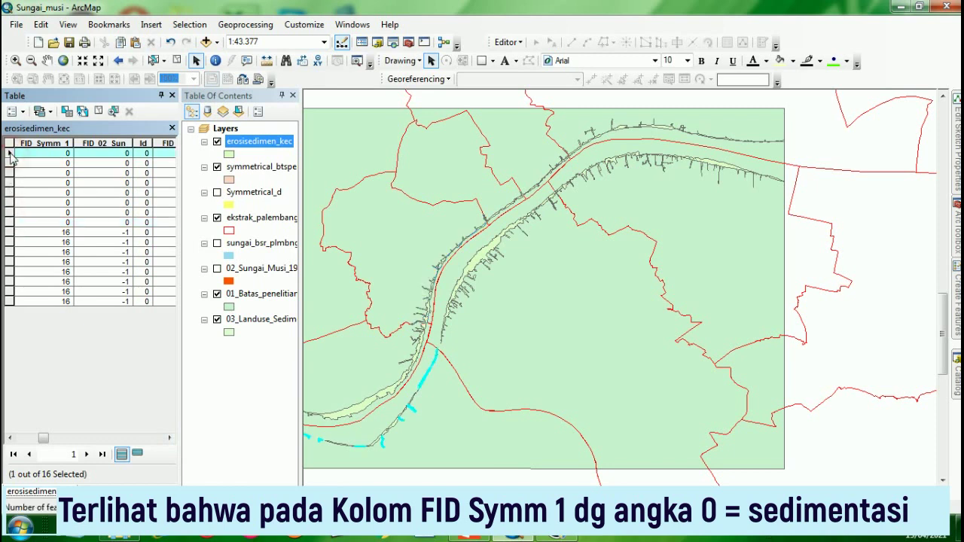
{"action": "left_click", "coordinate": [10, 224], "text": "shift"}
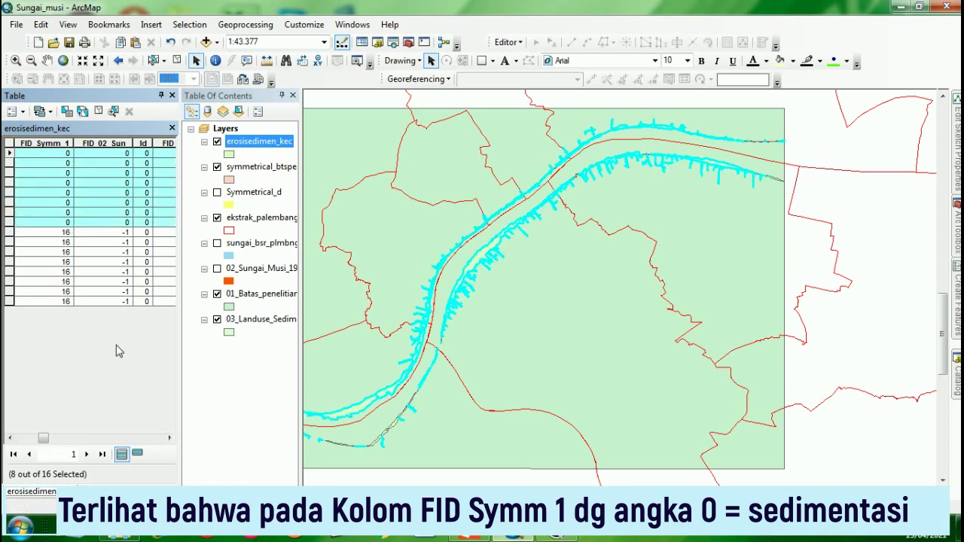
Examine the BTS_KECAMA district names of the selected sedimentation records
{"action": "left_click", "coordinate": [169, 439]}
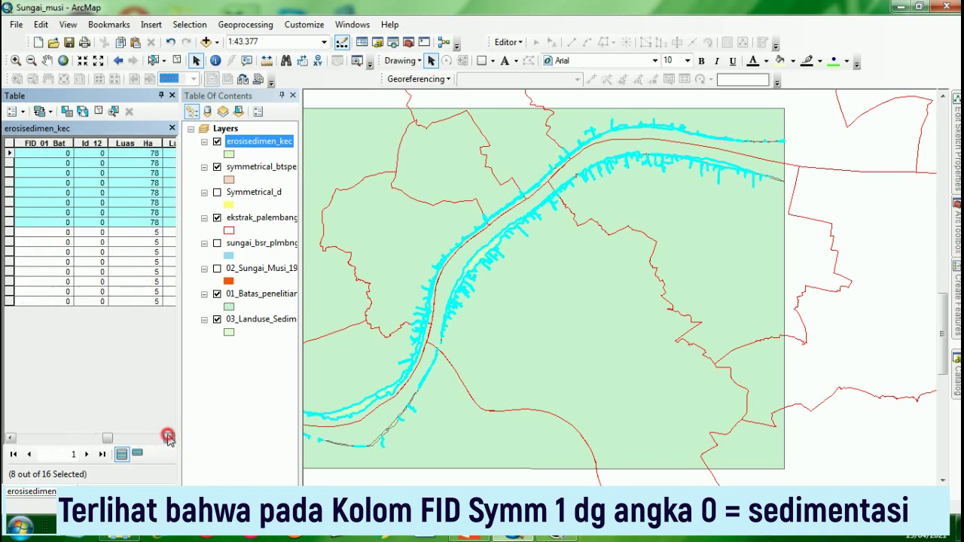
{"action": "left_click", "coordinate": [169, 439]}
{"action": "left_click", "coordinate": [169, 439]}
{"action": "left_click", "coordinate": [169, 439]}
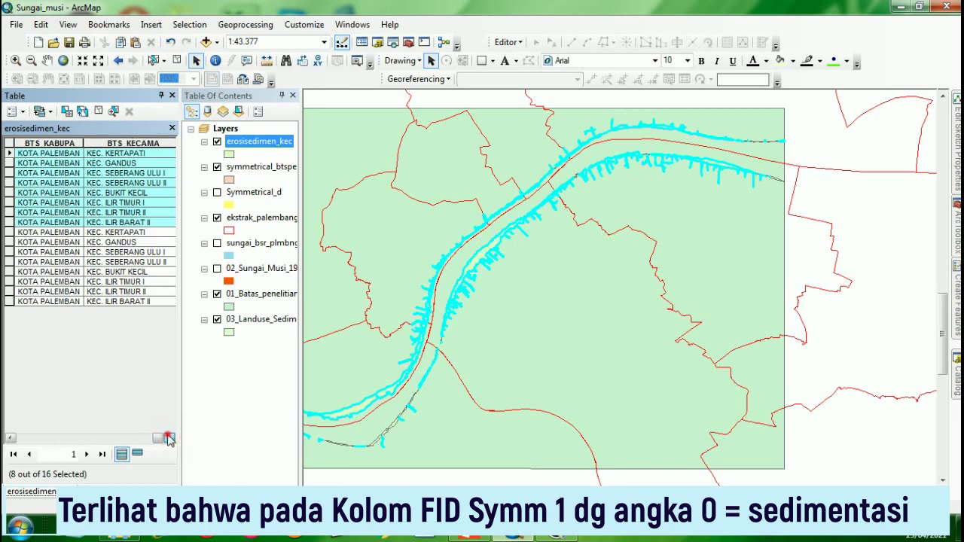
{"action": "left_click", "coordinate": [170, 439]}
{"action": "mouse_move", "coordinate": [160, 439]}
{"action": "left_mouse_down"}
{"action": "mouse_move", "coordinate": [142, 430]}
{"action": "mouse_move", "coordinate": [118, 445]}
{"action": "mouse_move", "coordinate": [171, 434]}
{"action": "left_mouse_up"}
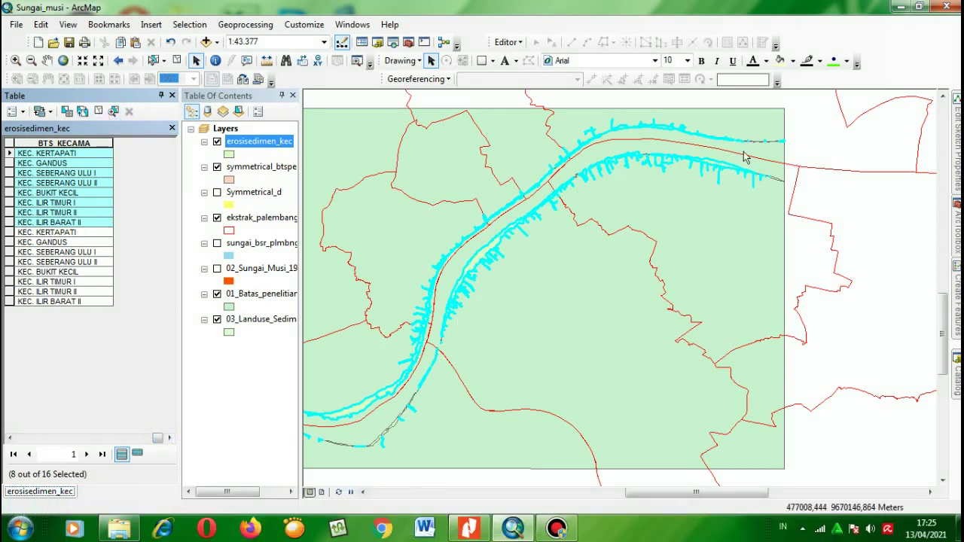
Select all records whose FID_Symm_1 value is 16 and examine the BTS_KECAMA district names of these eroded areas
{"action": "left_click_drag", "start_coordinate": [157, 437], "coordinate": [14, 438]}
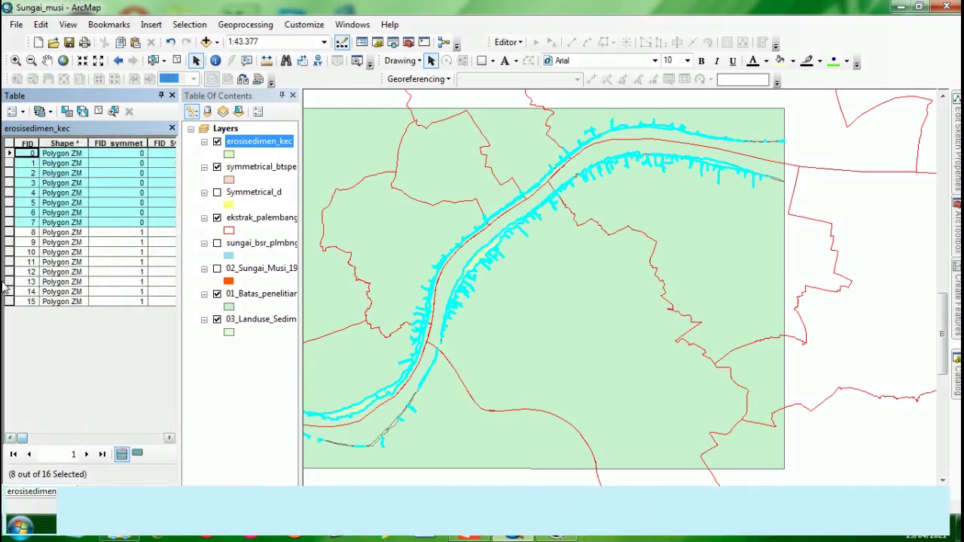
{"action": "left_click", "coordinate": [9, 232]}
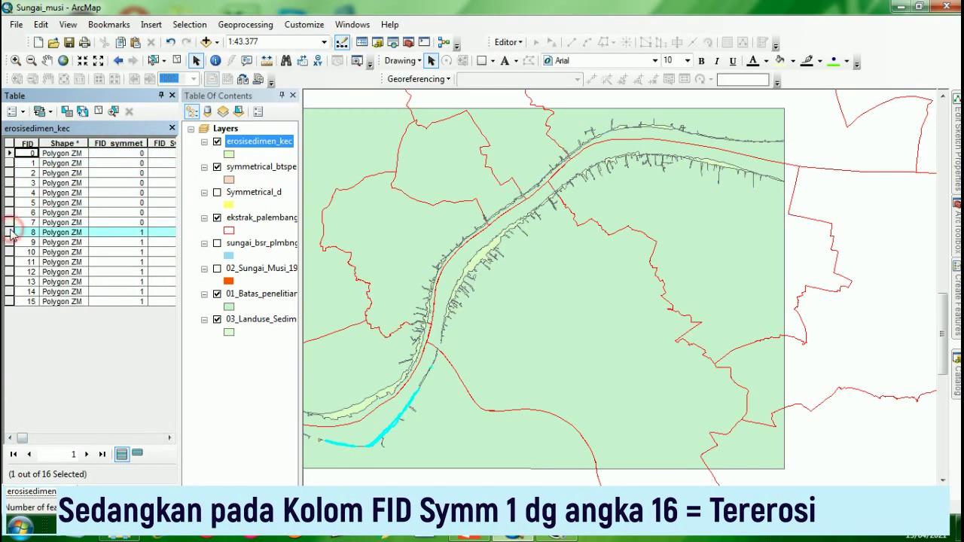
{"action": "left_click", "coordinate": [9, 302], "text": "shift"}
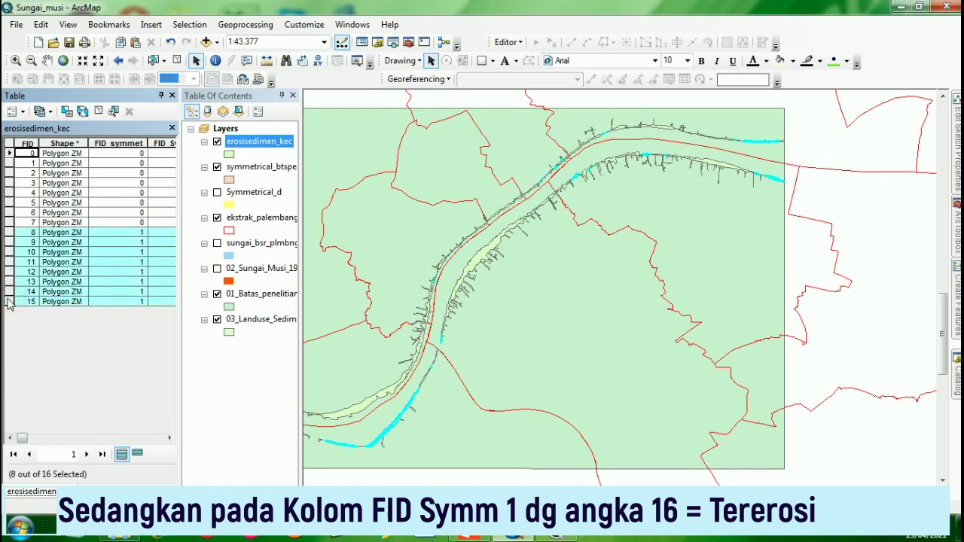
{"action": "left_click_drag", "start_coordinate": [26, 440], "coordinate": [160, 439]}
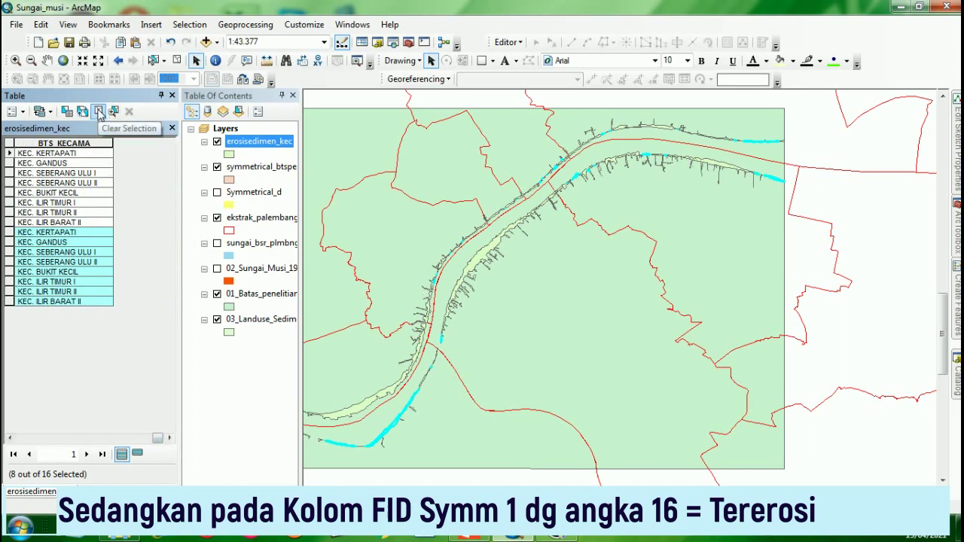
Clear the record selection and add a Short Integer field named Luas_m2_kec to erosisedimen_kec, accepting the shortened name Luas_m2_ke
{"action": "left_click", "coordinate": [98, 113]}
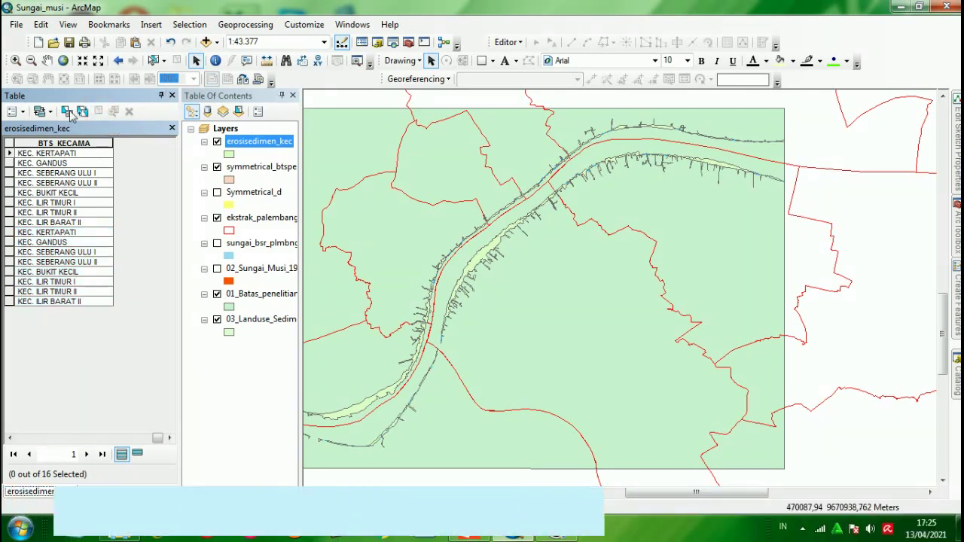
{"action": "left_click", "coordinate": [14, 111]}
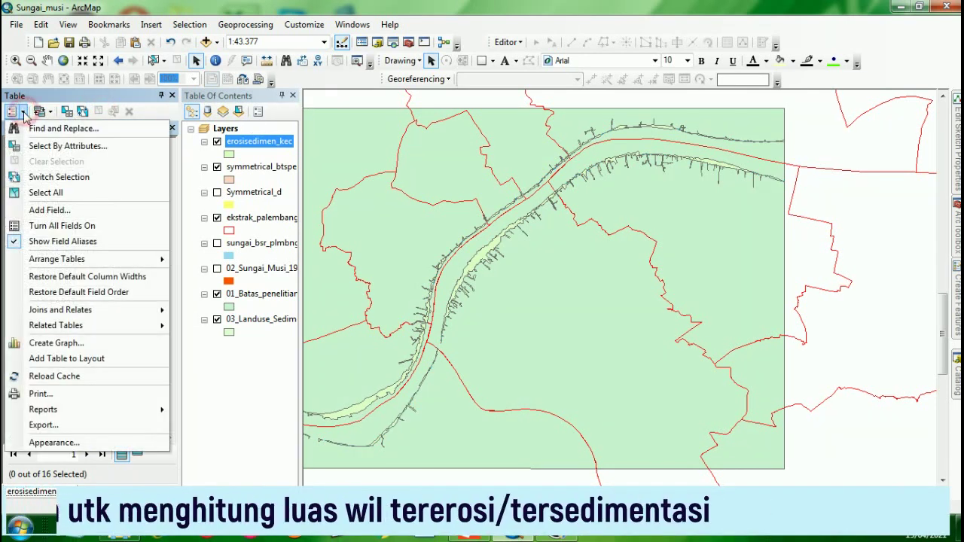
{"action": "left_click", "coordinate": [51, 213]}
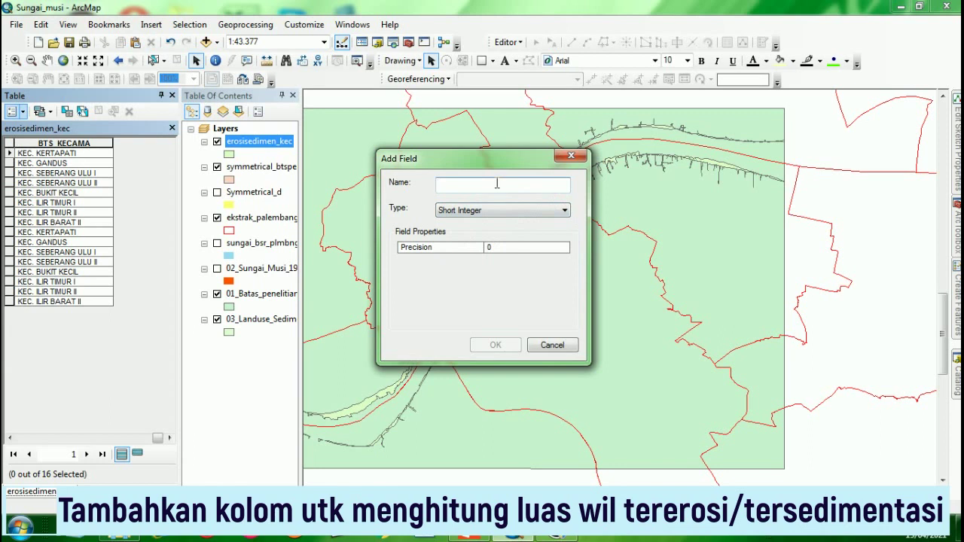
{"action": "type", "text": "Luas_m"}
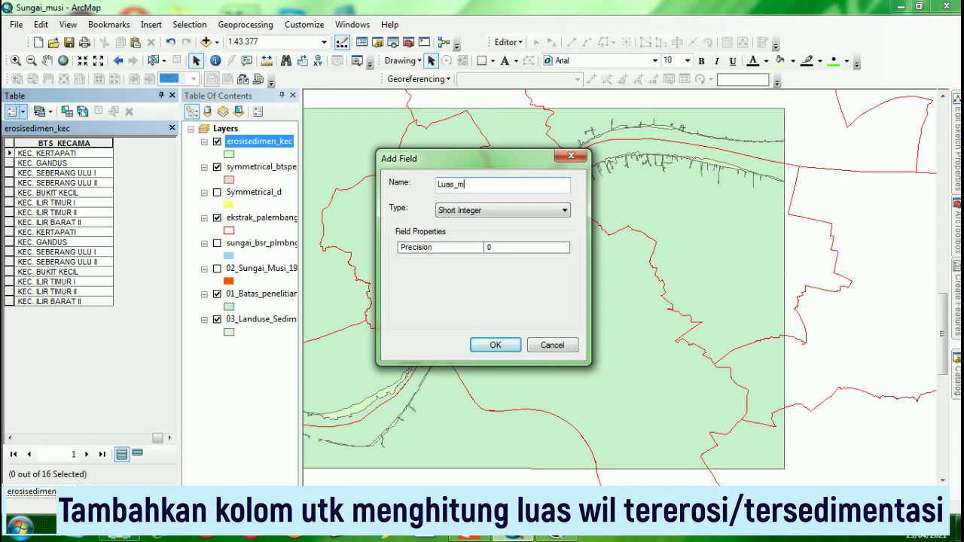
{"action": "type", "text": "2_kec"}
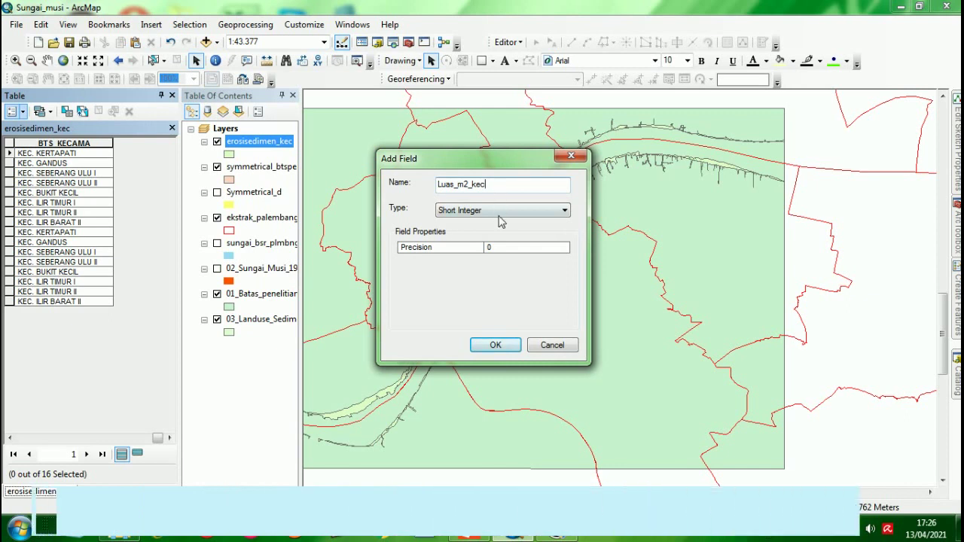
{"action": "left_click", "coordinate": [488, 249]}
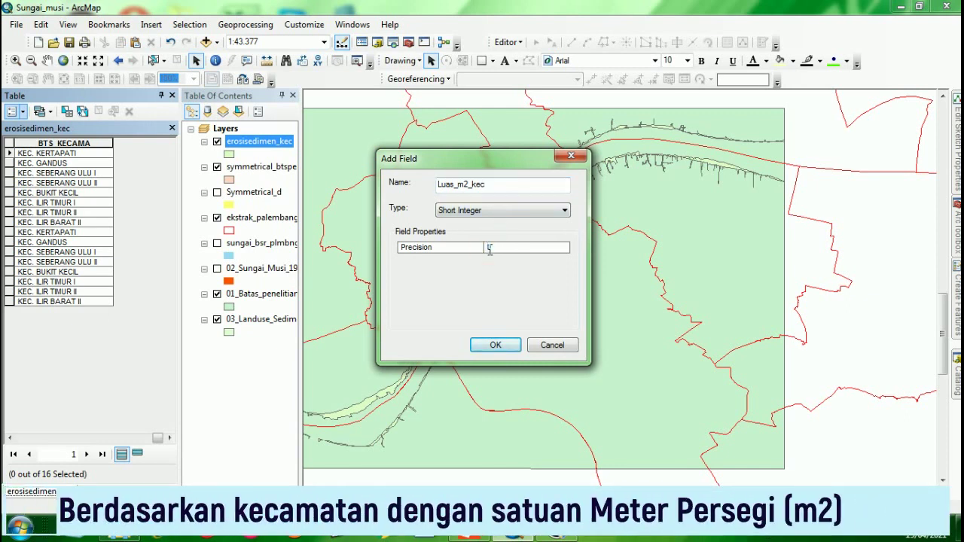
{"action": "left_click", "coordinate": [495, 346]}
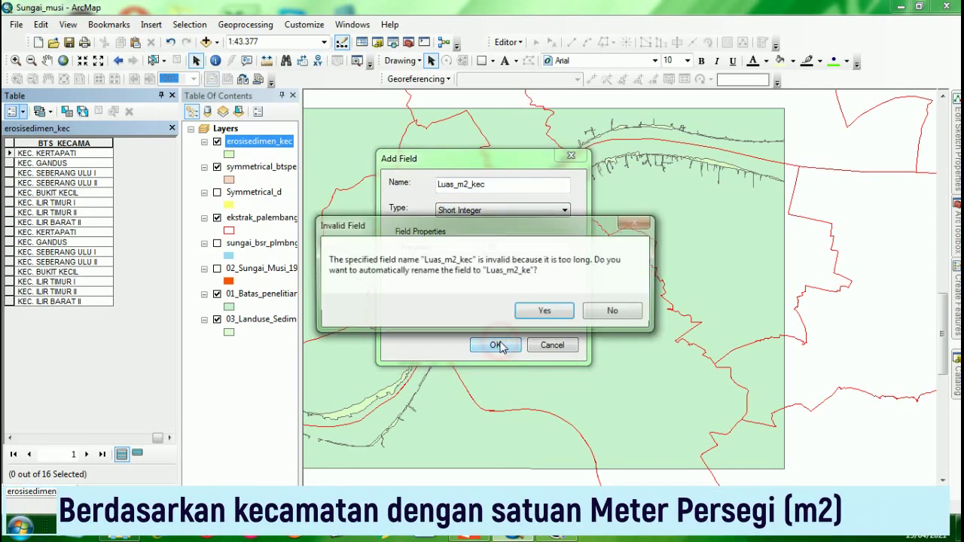
{"action": "left_click", "coordinate": [545, 312]}
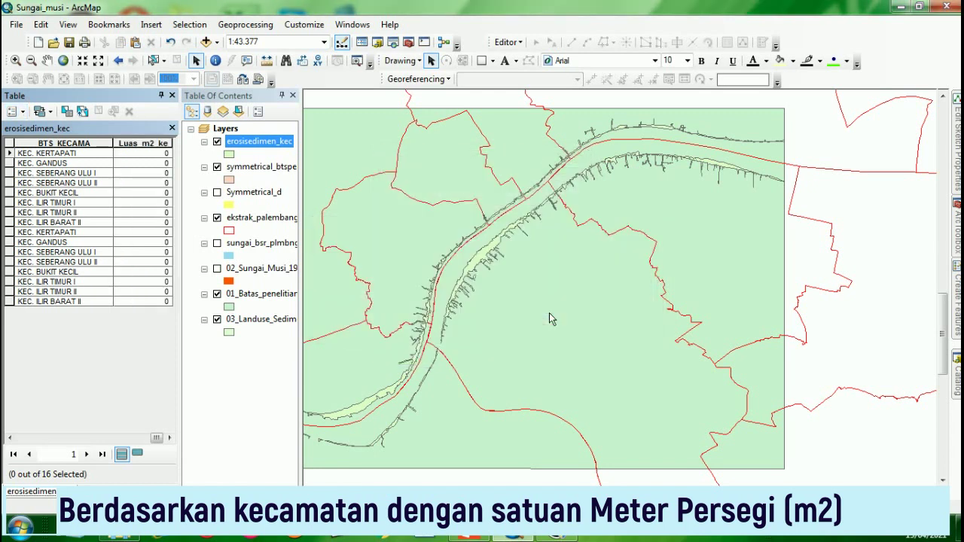
Calculate the Area geometry of the Luas_m2_ke field in Square Meters, using the coordinate system of the data source
{"action": "right_click", "coordinate": [153, 141]}
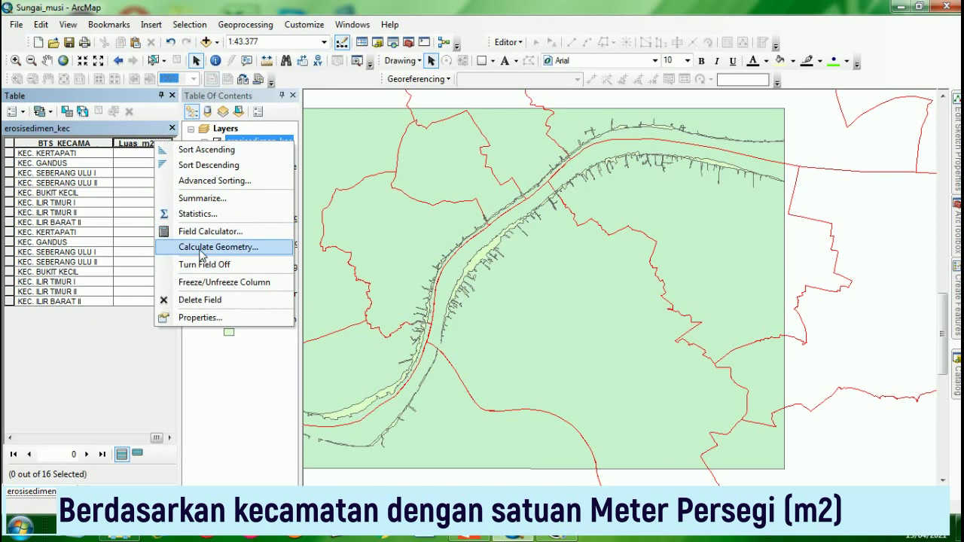
{"action": "left_click", "coordinate": [218, 247]}
{"action": "left_click", "coordinate": [451, 294]}
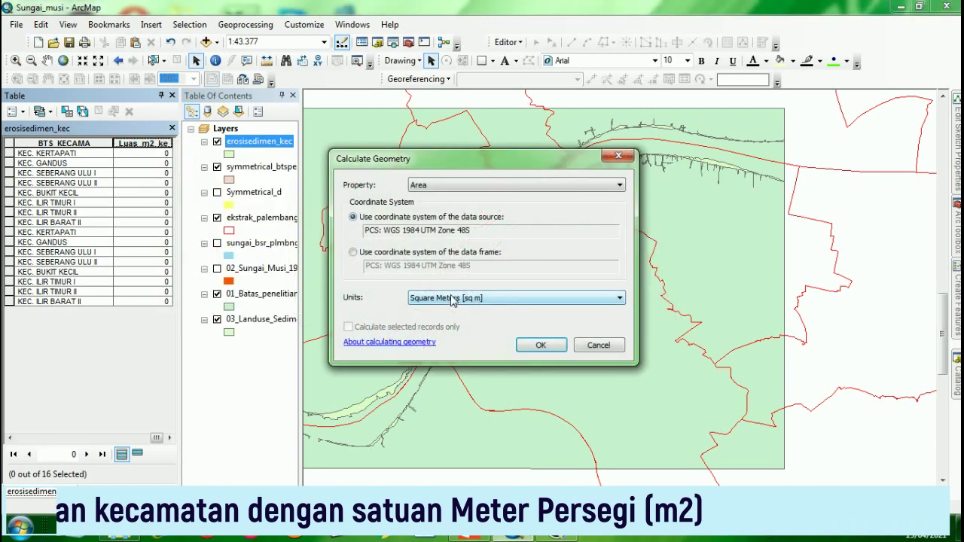
{"action": "left_click", "coordinate": [500, 299]}
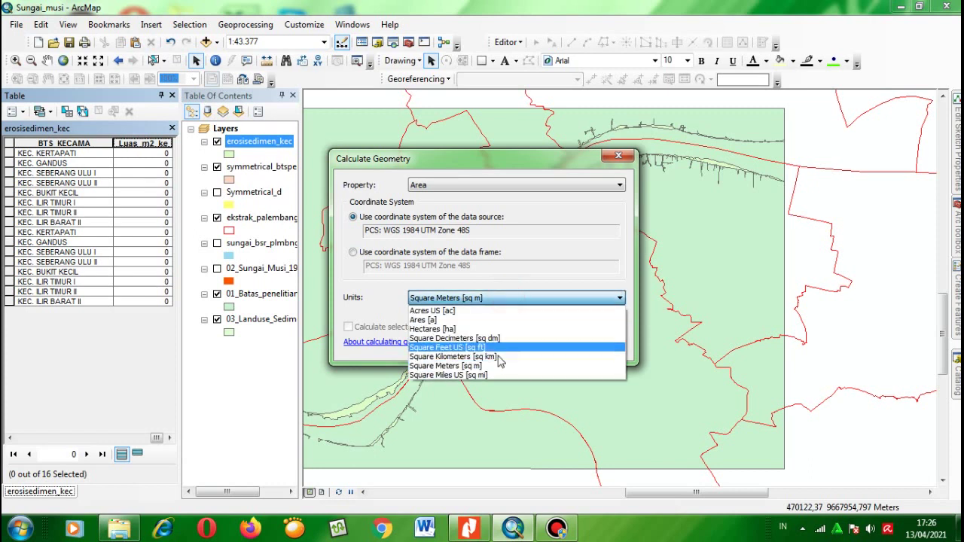
{"action": "left_click", "coordinate": [494, 366]}
{"action": "left_click", "coordinate": [535, 344]}
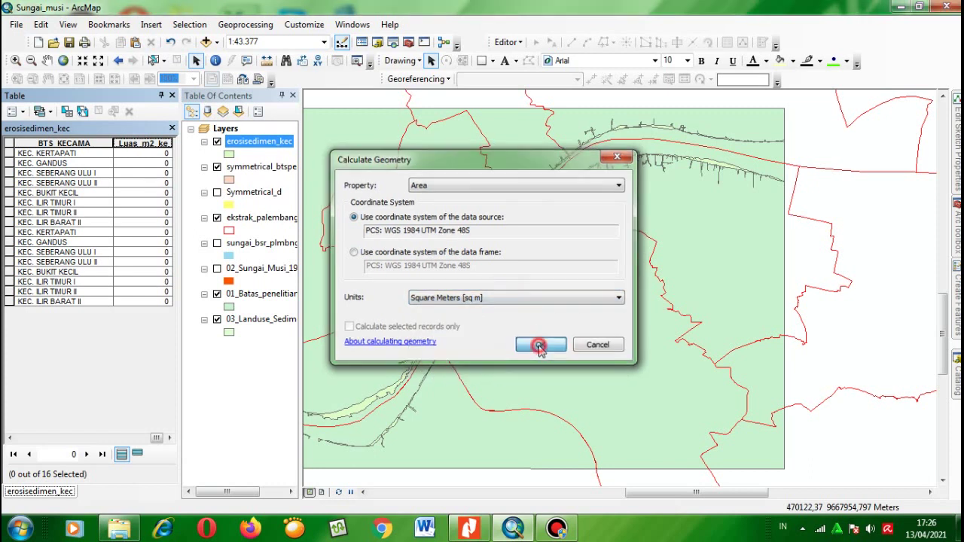
{"action": "left_click", "coordinate": [461, 293]}
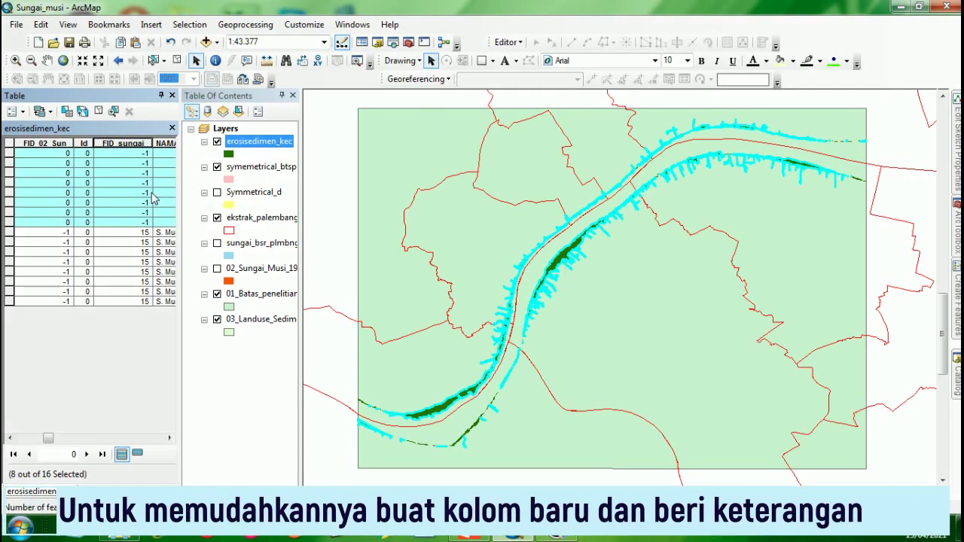
Fill the erosi_sedi field of the selected records with the text "sedimentasi" using the Field Calculator
{"action": "right_click", "coordinate": [258, 143]}
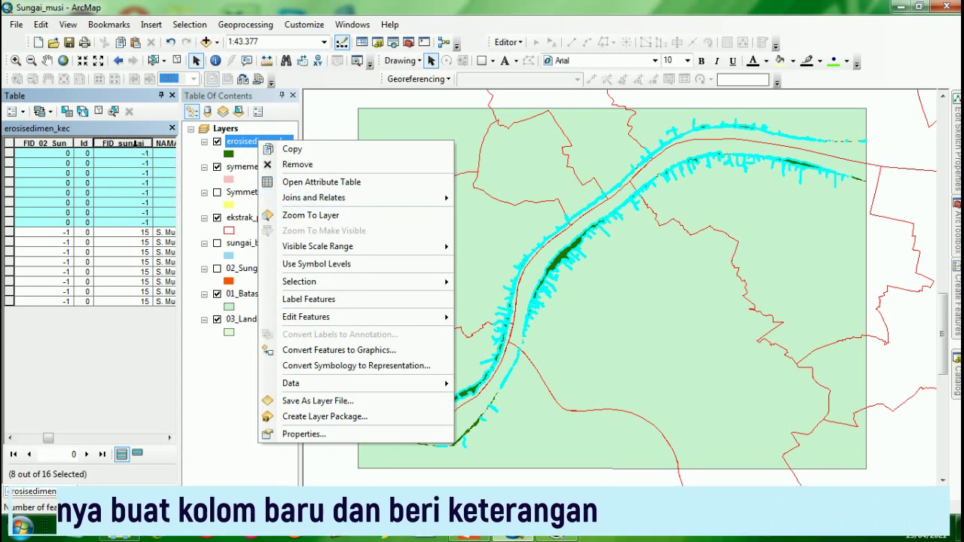
{"action": "left_click", "coordinate": [47, 439]}
{"action": "left_click_drag", "start_coordinate": [47, 439], "coordinate": [168, 445]}
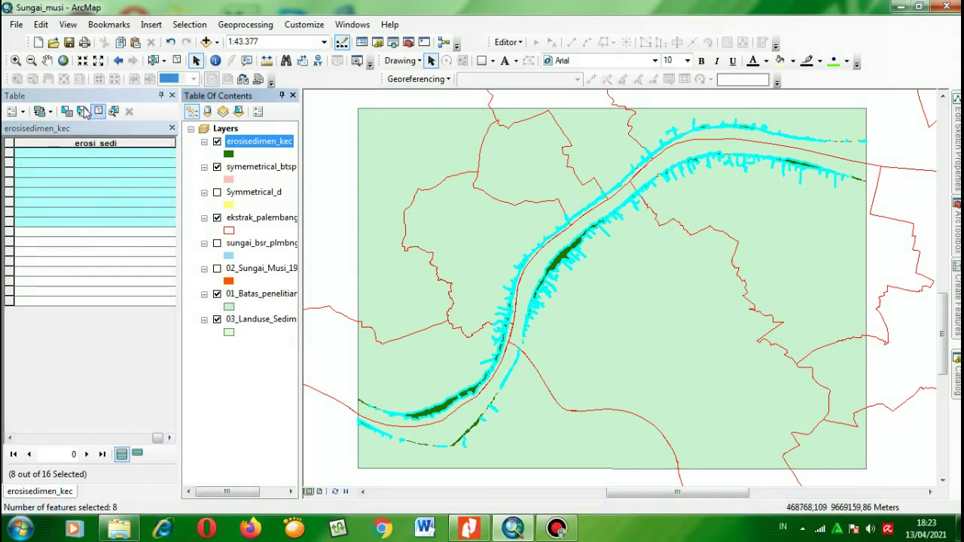
{"action": "right_click", "coordinate": [148, 143]}
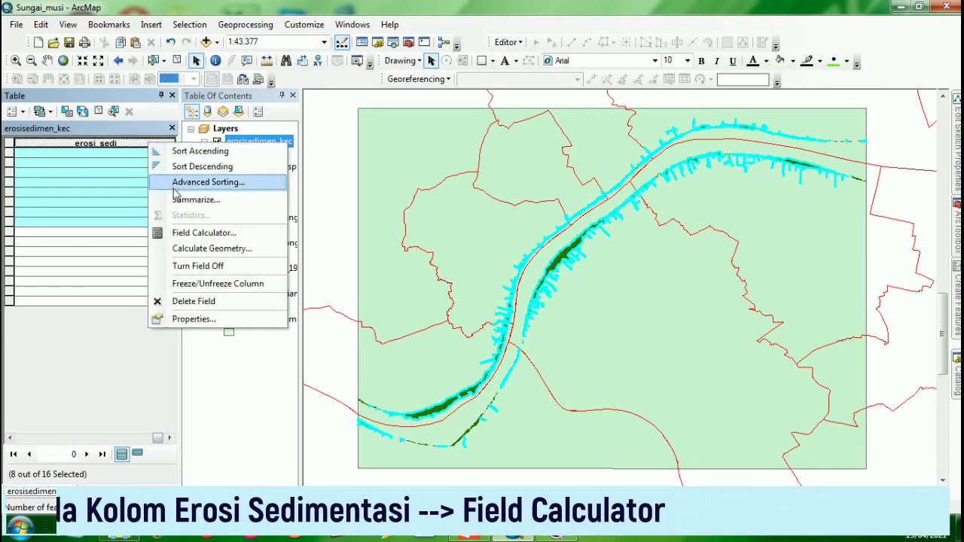
{"action": "left_click", "coordinate": [192, 232]}
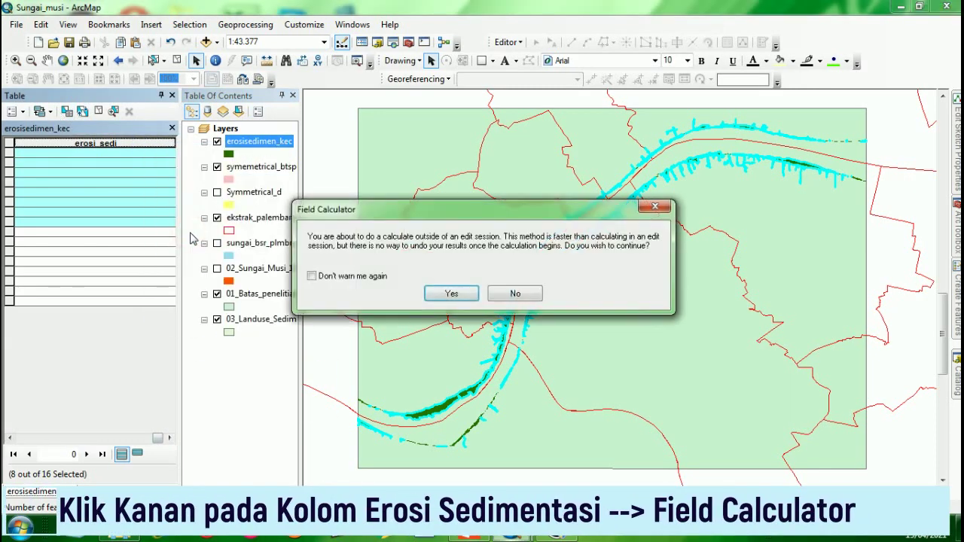
{"action": "left_click", "coordinate": [452, 295]}
{"action": "left_click_drag", "start_coordinate": [462, 155], "coordinate": [461, 215]}
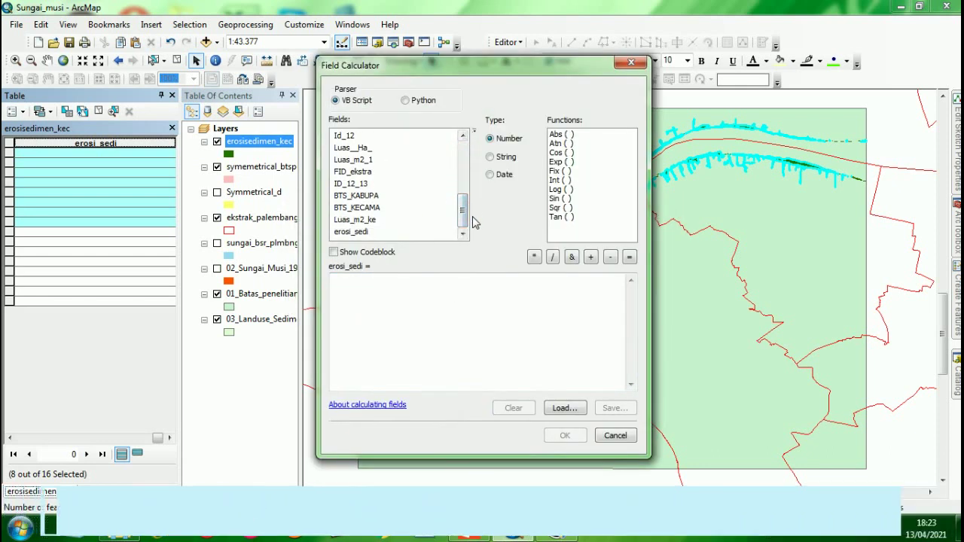
{"action": "left_click", "coordinate": [349, 288]}
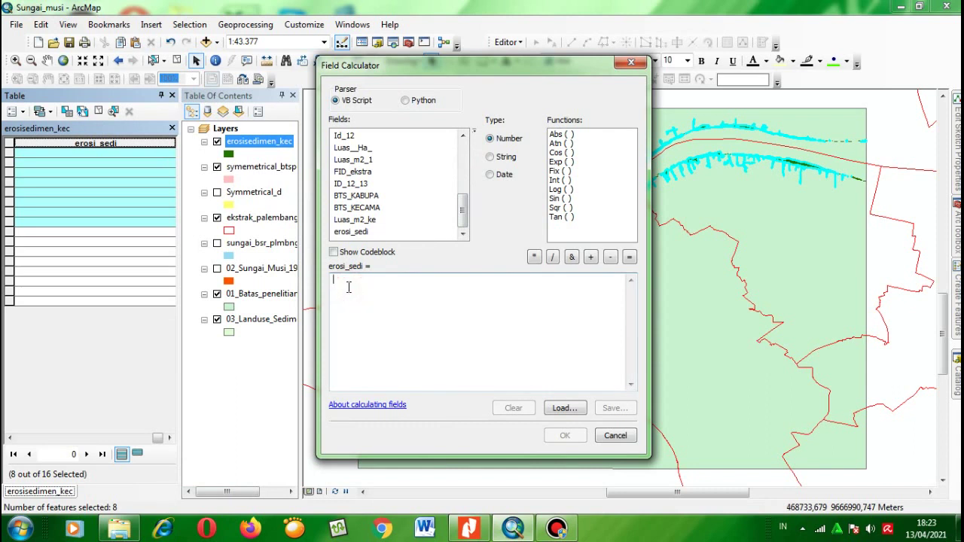
{"action": "type", "text": "\"s"}
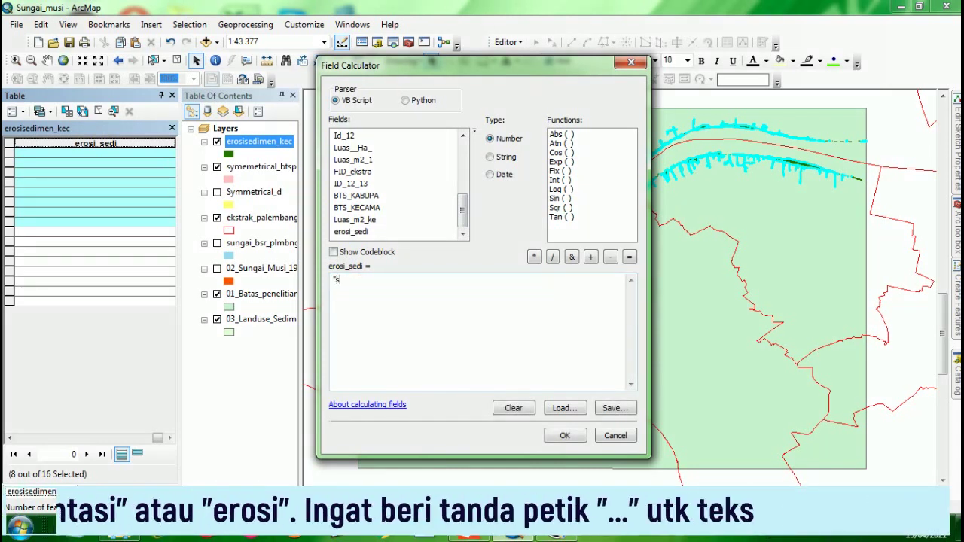
{"action": "type", "text": "edimentasi\""}
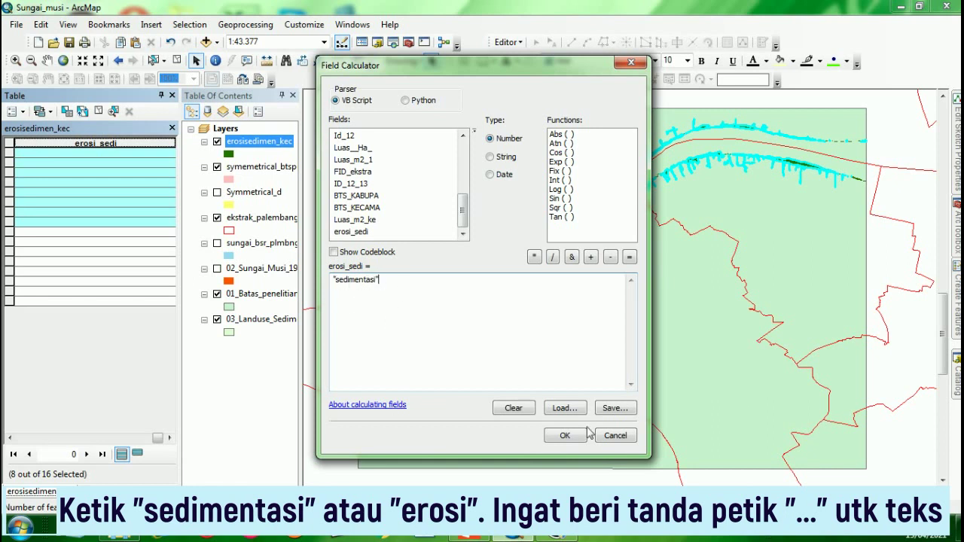
{"action": "left_click", "coordinate": [565, 436]}
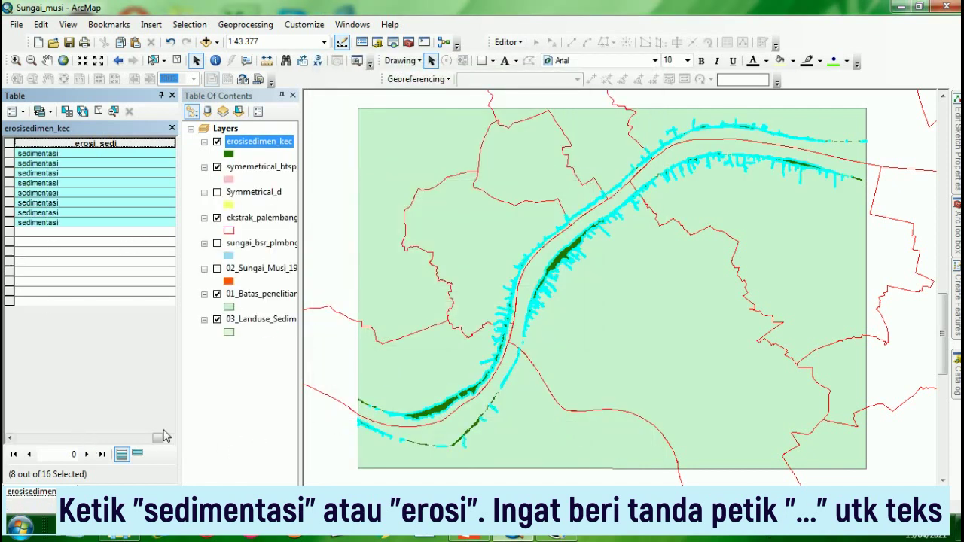
Select the records with FID 8 to 15 and fill their erosi_sedi field with "erosi" using the Field Calculator
{"action": "left_click_drag", "start_coordinate": [159, 437], "coordinate": [13, 422]}
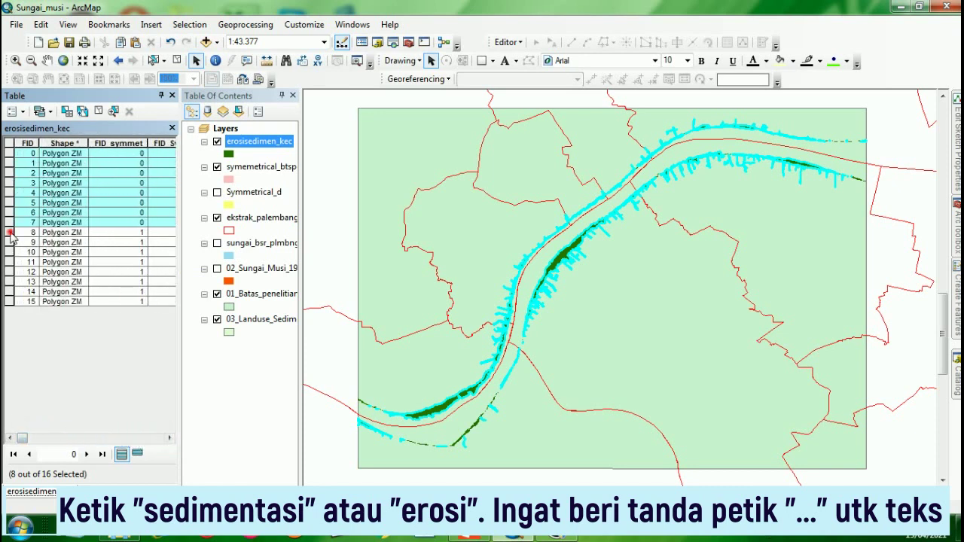
{"action": "left_click", "coordinate": [9, 233]}
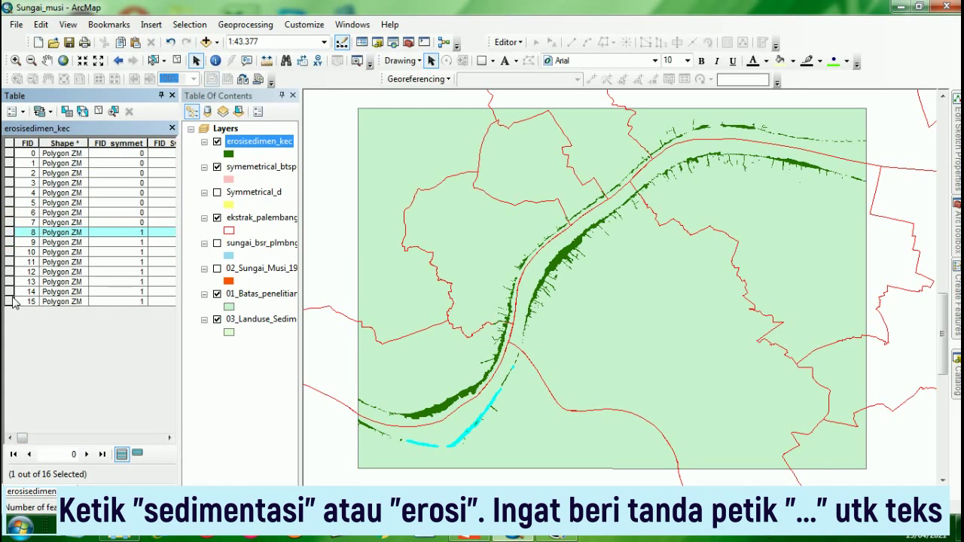
{"action": "left_click", "coordinate": [9, 301], "text": "shift"}
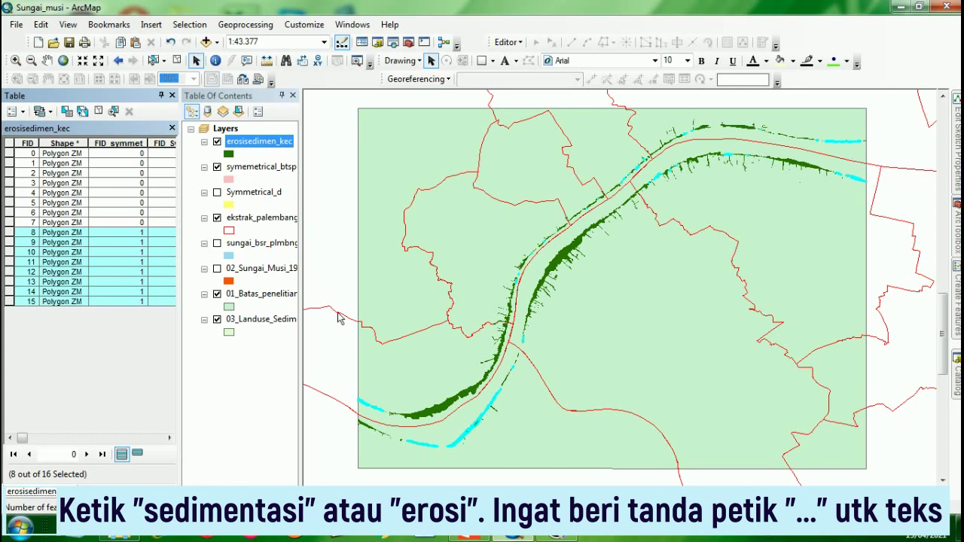
{"action": "left_click_drag", "start_coordinate": [23, 442], "coordinate": [161, 435]}
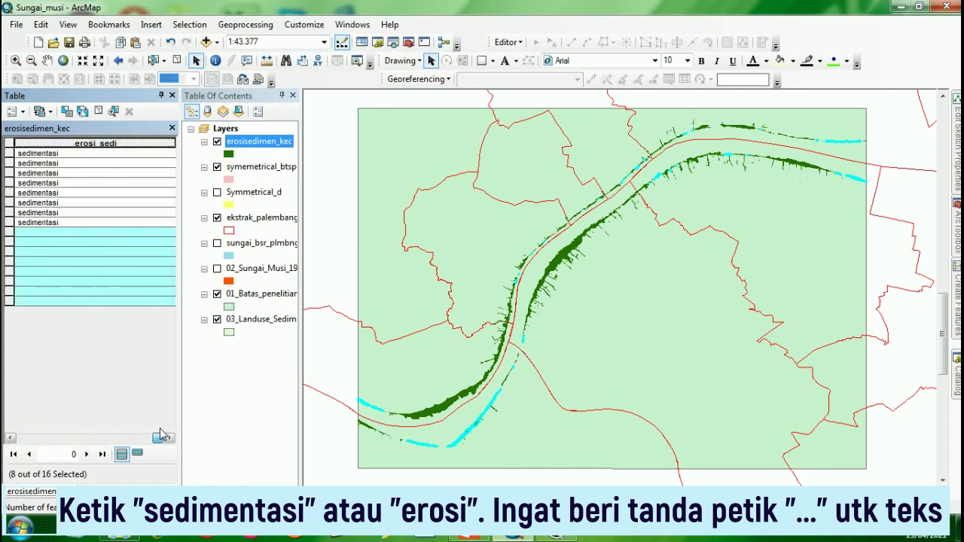
{"action": "right_click", "coordinate": [72, 143]}
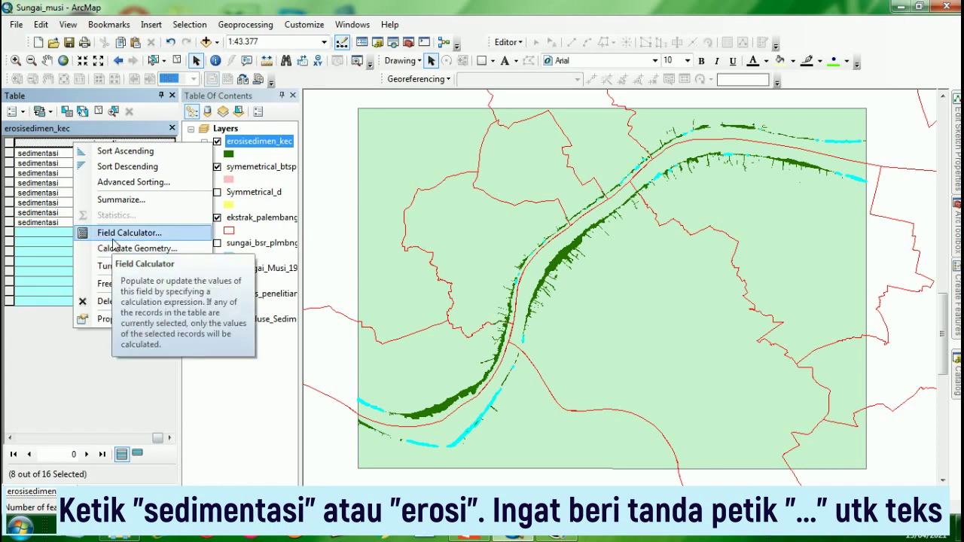
{"action": "right_click", "coordinate": [63, 143]}
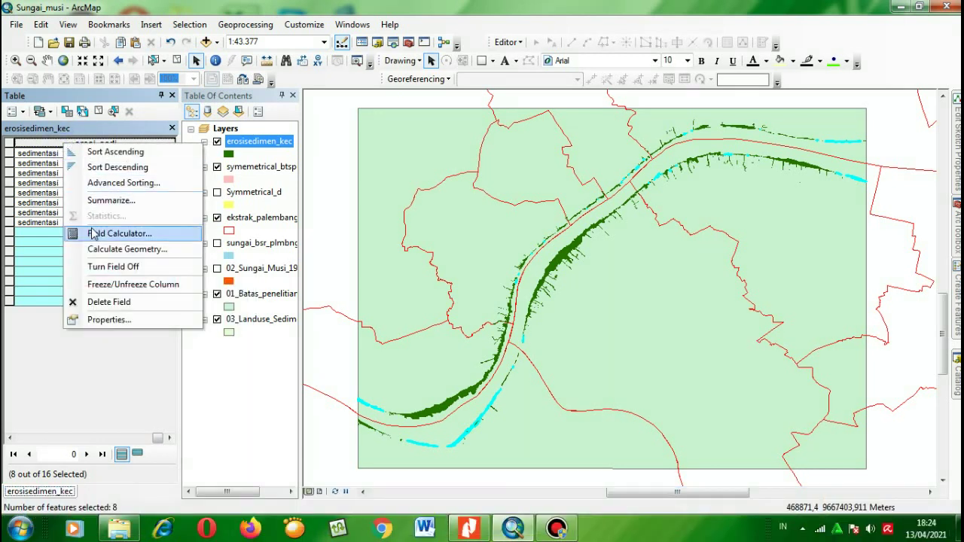
{"action": "left_click", "coordinate": [97, 237]}
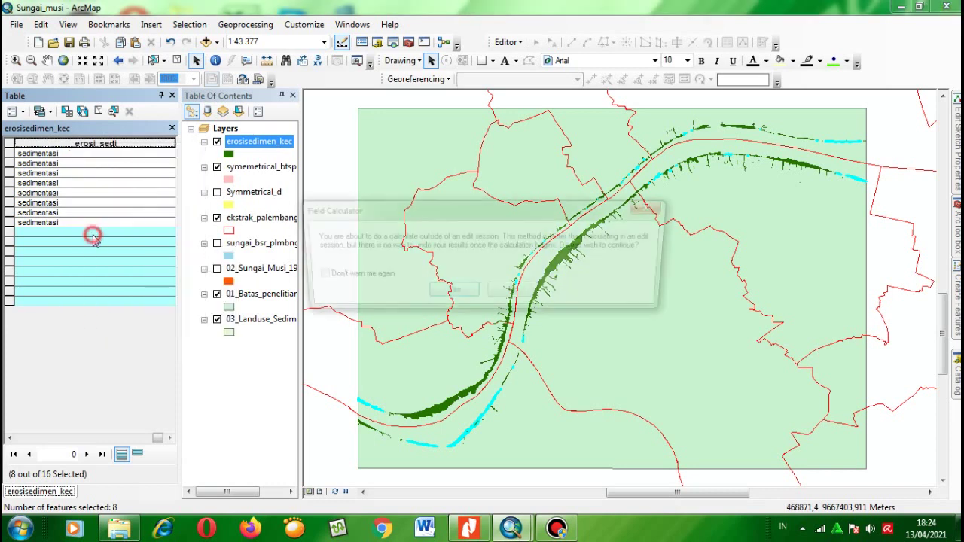
{"action": "left_click", "coordinate": [453, 289]}
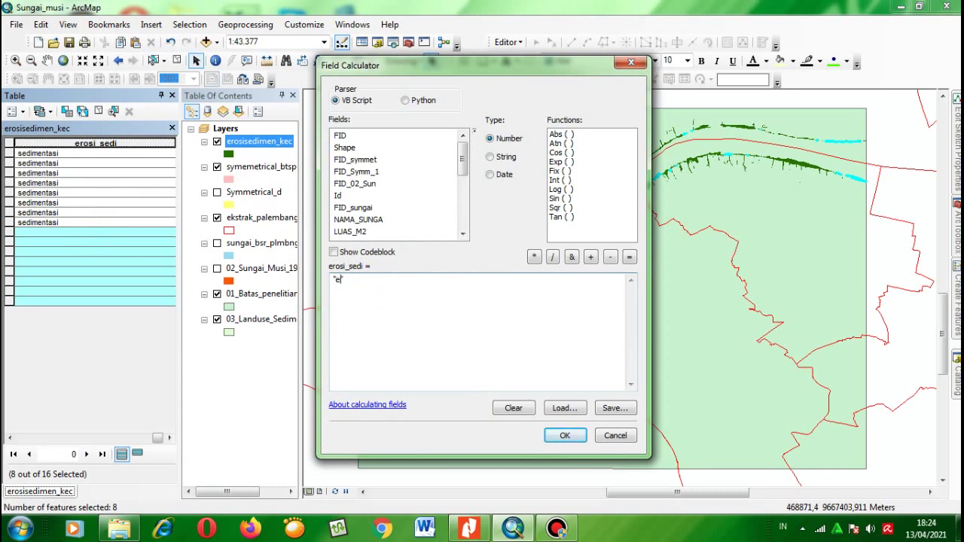
{"action": "left_click", "coordinate": [563, 435]}
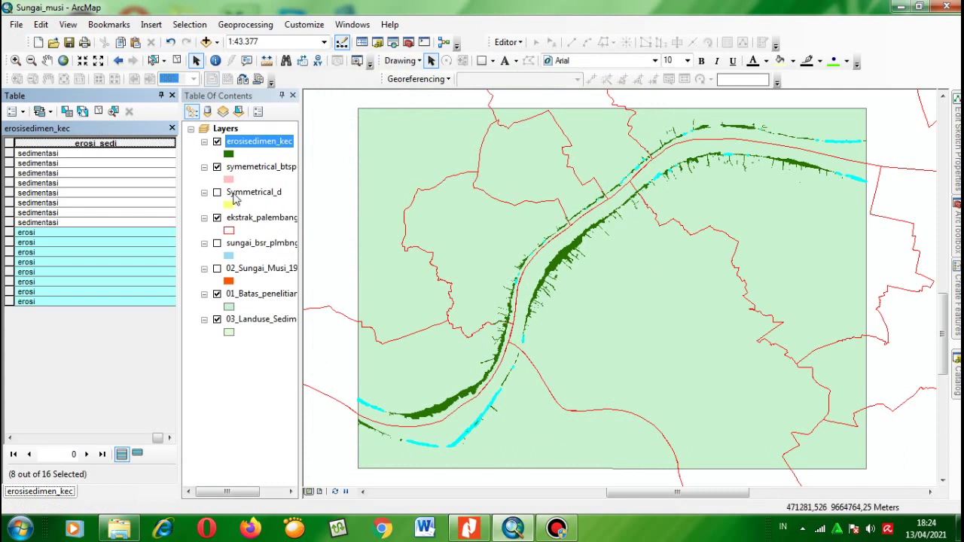
Clear the record selection and review the Luas_m2_ke areas beside the erosi_sedi classes, widening the attribute table slightly
{"action": "left_click", "coordinate": [176, 60]}
{"action": "left_click", "coordinate": [157, 439]}
{"action": "left_click_drag", "start_coordinate": [157, 438], "coordinate": [151, 438]}
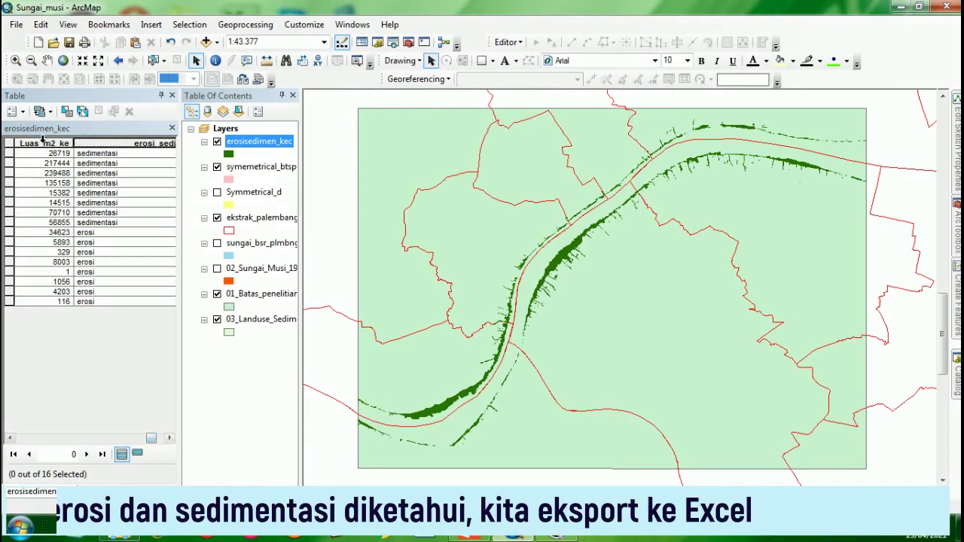
{"action": "left_click_drag", "start_coordinate": [149, 437], "coordinate": [22, 437]}
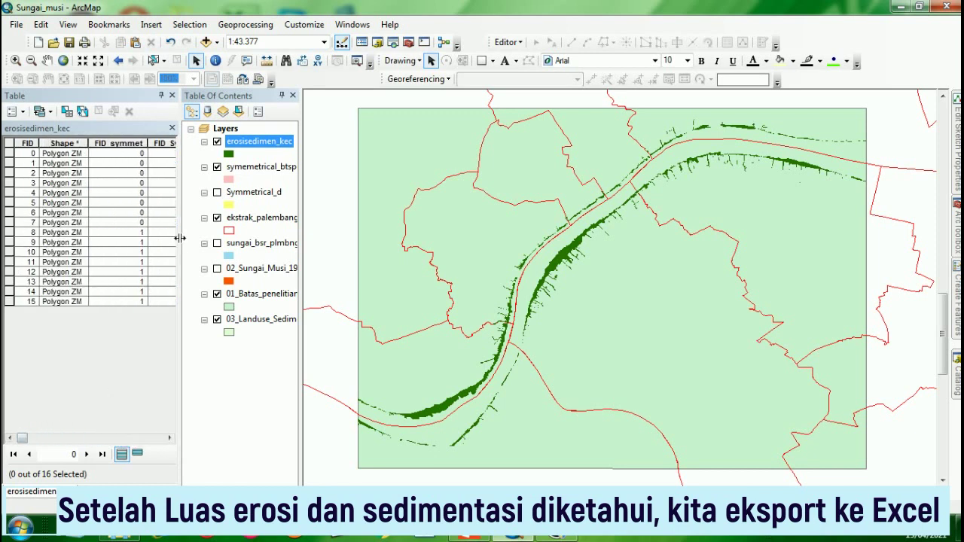
{"action": "left_click_drag", "start_coordinate": [180, 238], "coordinate": [287, 241]}
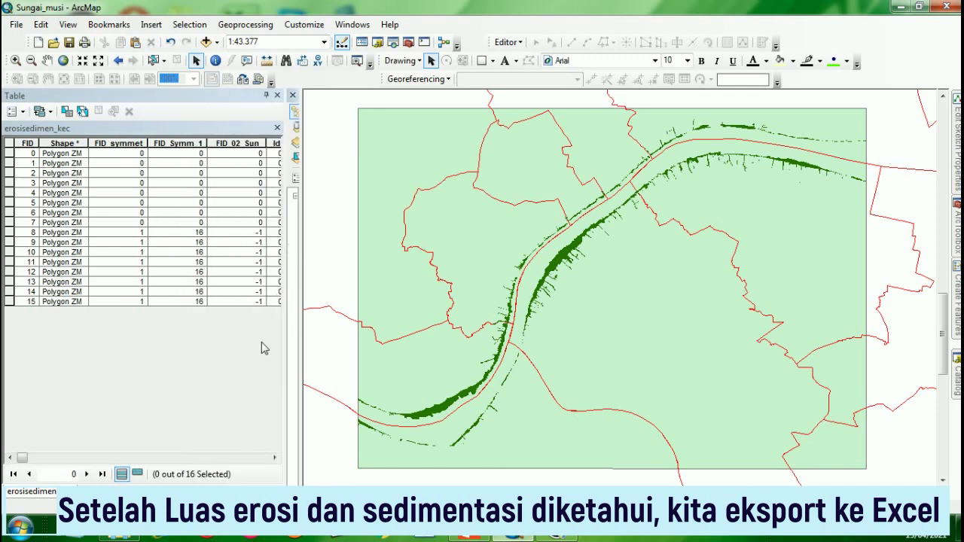
{"action": "left_click_drag", "start_coordinate": [286, 319], "coordinate": [208, 324]}
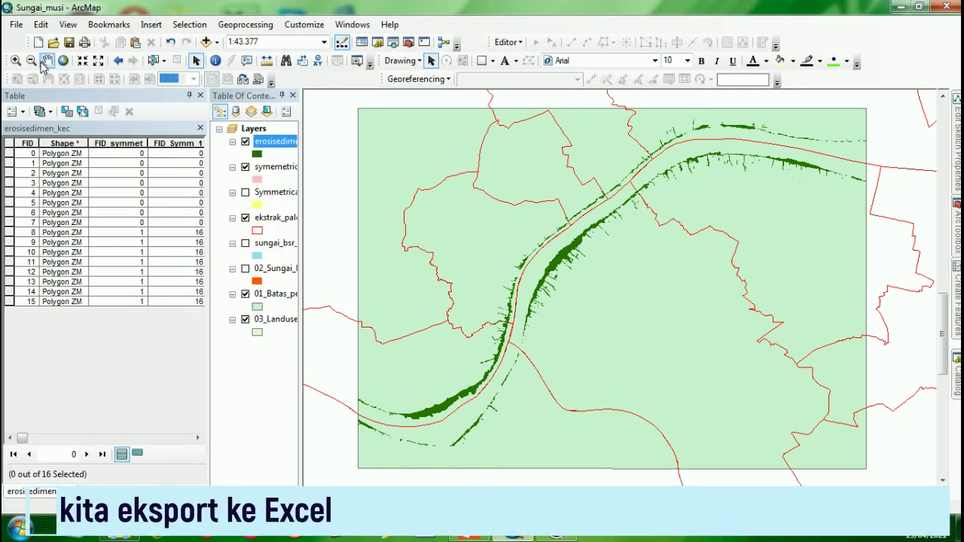
Start exporting all records of the erosisedimen_kec attribute table and open the browser for its output location
{"action": "left_click", "coordinate": [16, 112]}
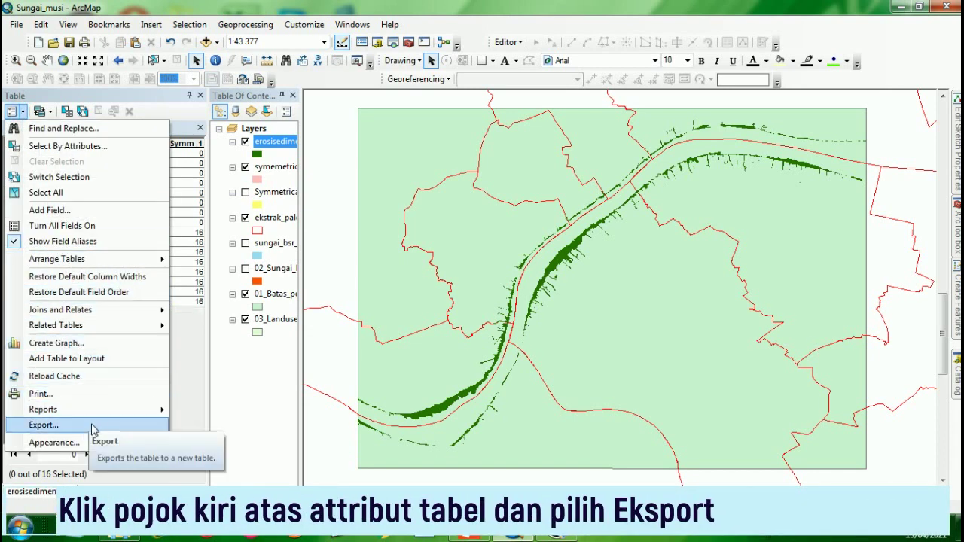
{"action": "left_click", "coordinate": [21, 112]}
{"action": "left_click", "coordinate": [22, 112]}
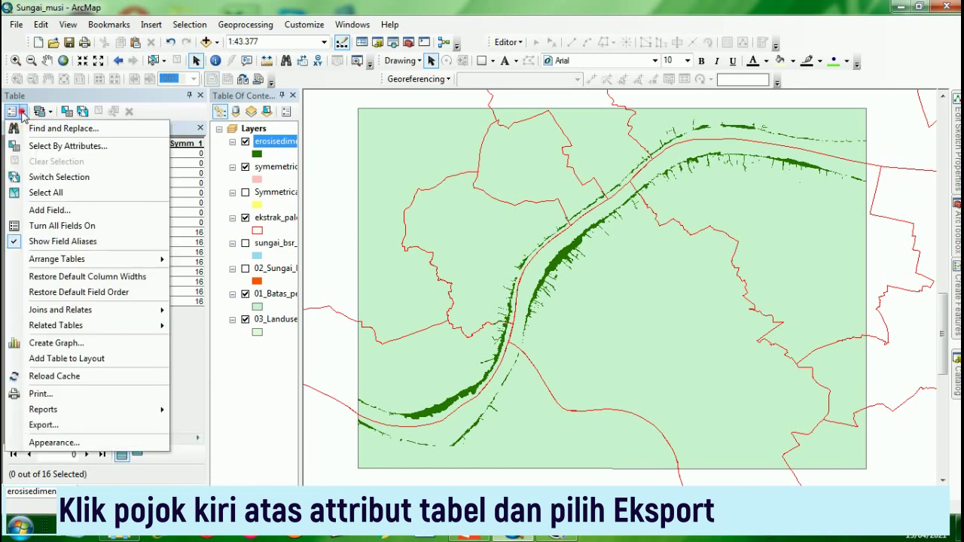
{"action": "left_click", "coordinate": [54, 427]}
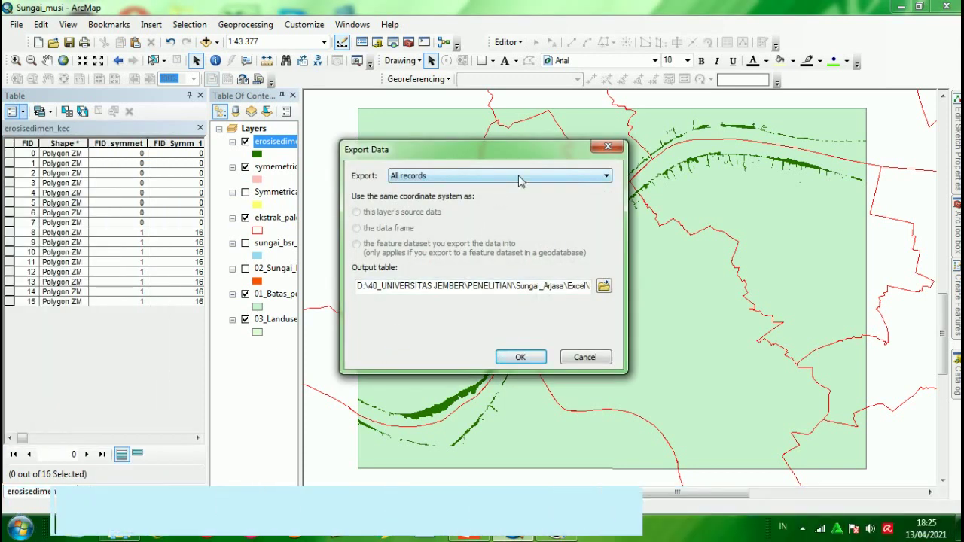
{"action": "left_click", "coordinate": [604, 285]}
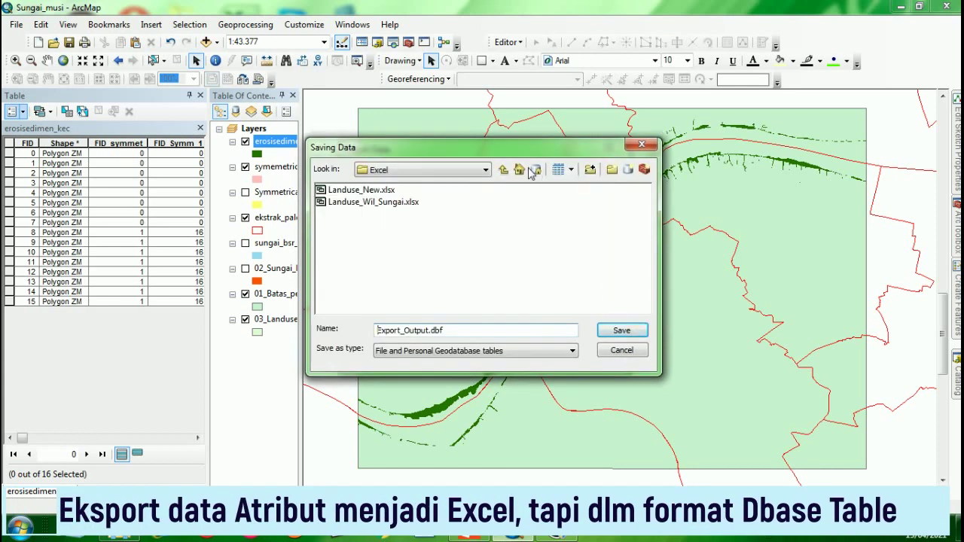
Set the output location to the HIDROLOGI SUNGAI, DANAU, DAN DAS folder under MATA KULIAH, SEMESTER GENAP
{"action": "left_click", "coordinate": [504, 171]}
{"action": "left_click", "coordinate": [503, 171]}
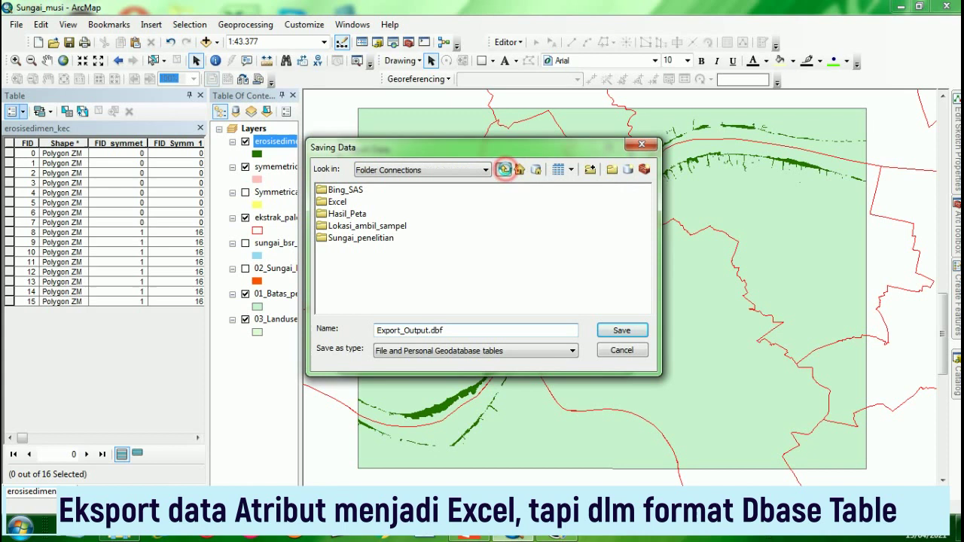
{"action": "left_click", "coordinate": [537, 309]}
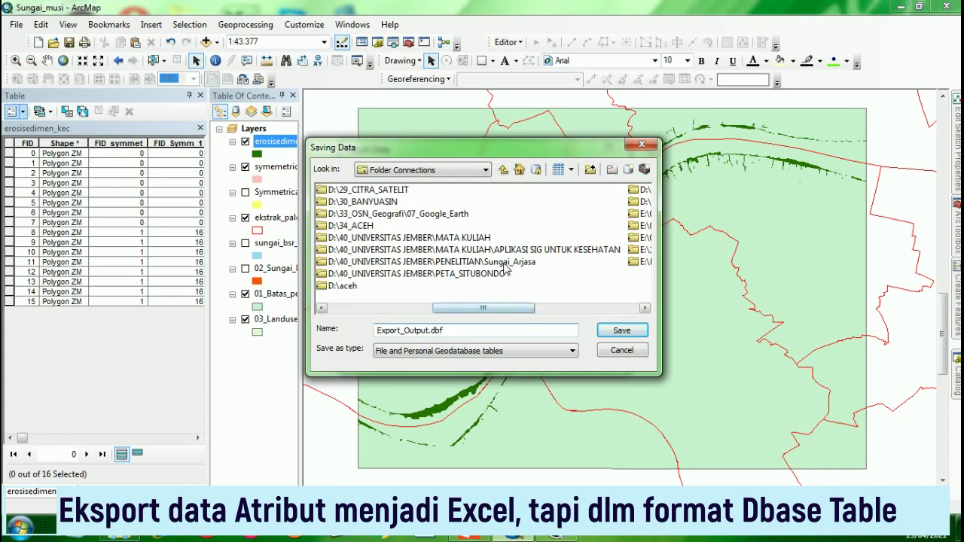
{"action": "double_click", "coordinate": [486, 238]}
{"action": "double_click", "coordinate": [390, 249]}
{"action": "left_click", "coordinate": [399, 248]}
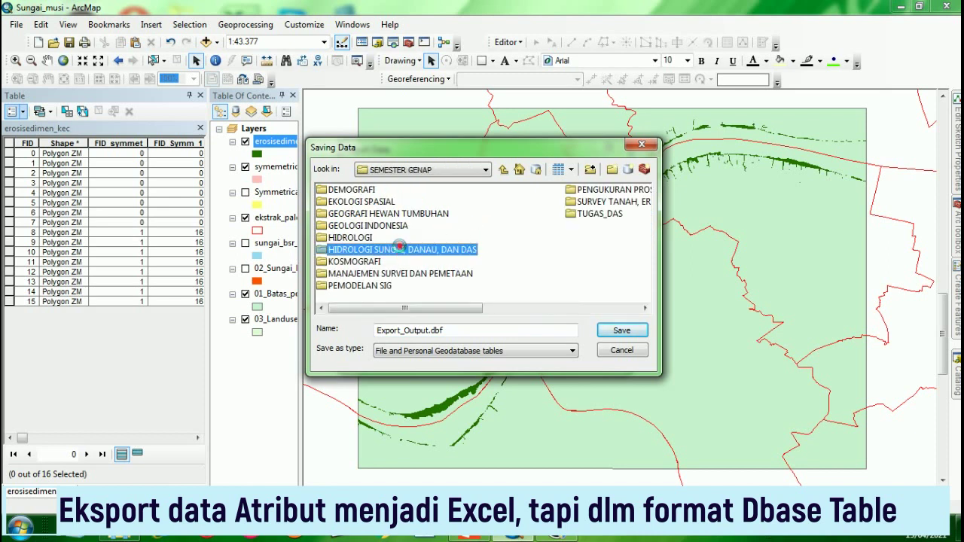
{"action": "double_click", "coordinate": [400, 248]}
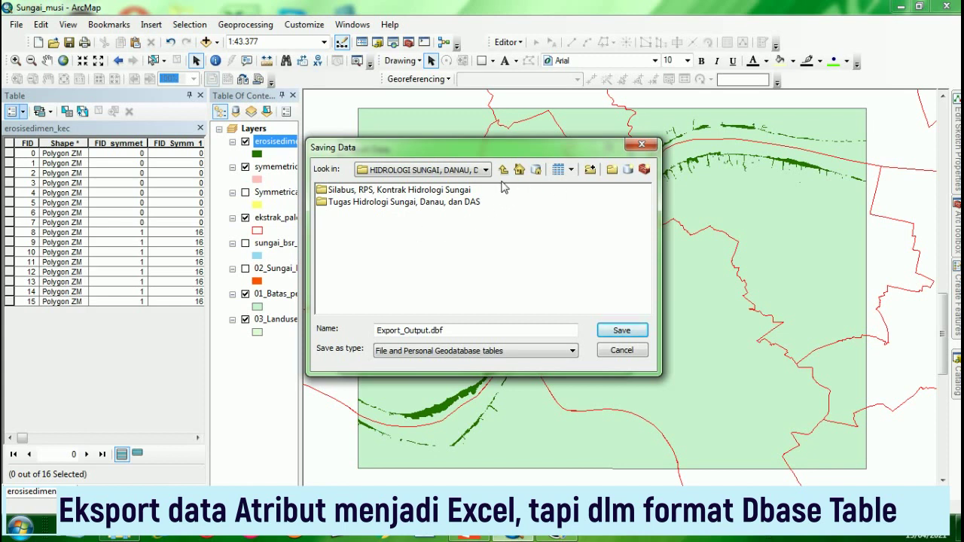
{"action": "left_click", "coordinate": [422, 203]}
{"action": "double_click", "coordinate": [423, 203]}
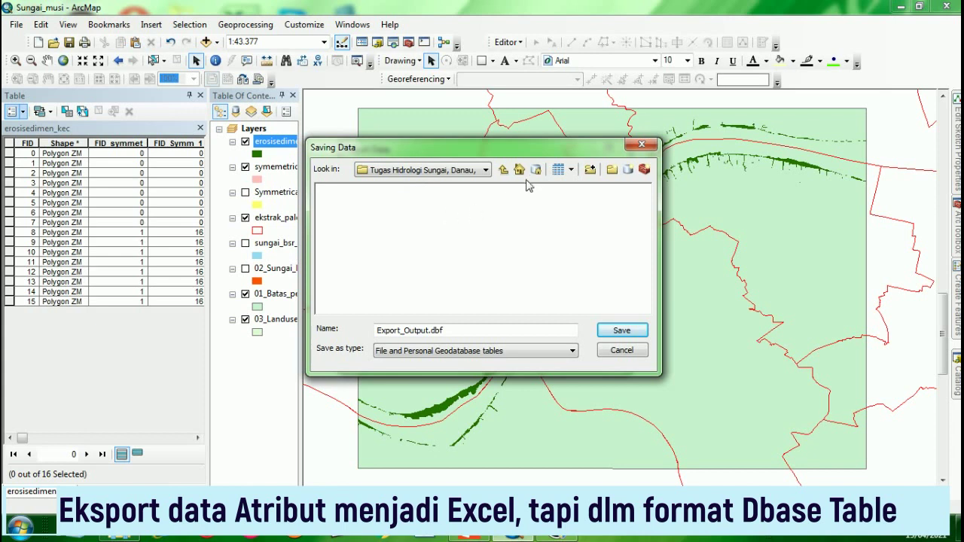
{"action": "left_click", "coordinate": [502, 170]}
Export the table as a dBASE Table named erosi_sedimentasi_kecamatan.dbf without adding it to the current map
{"action": "left_click", "coordinate": [428, 331]}
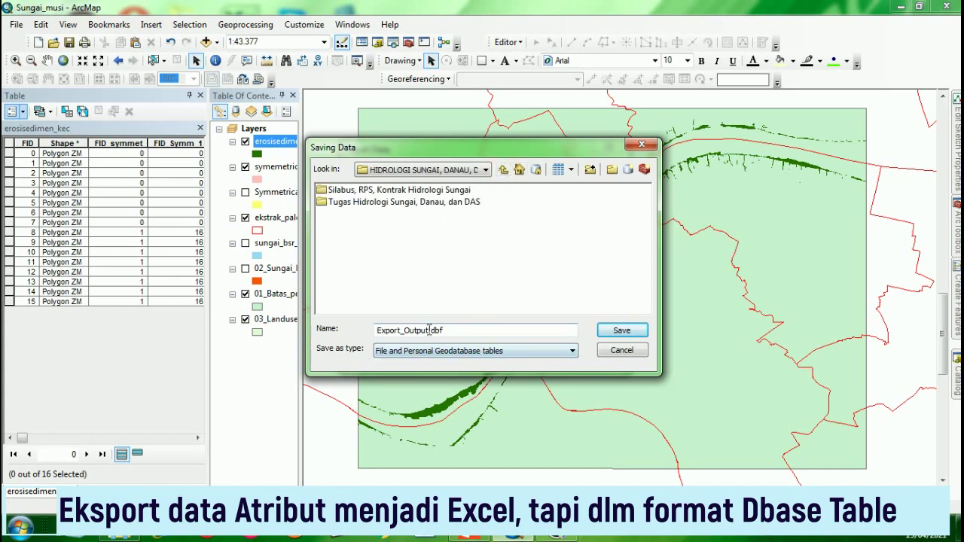
{"action": "left_click_drag", "start_coordinate": [428, 331], "coordinate": [375, 337]}
{"action": "type", "text": "erosisedimentasi"}
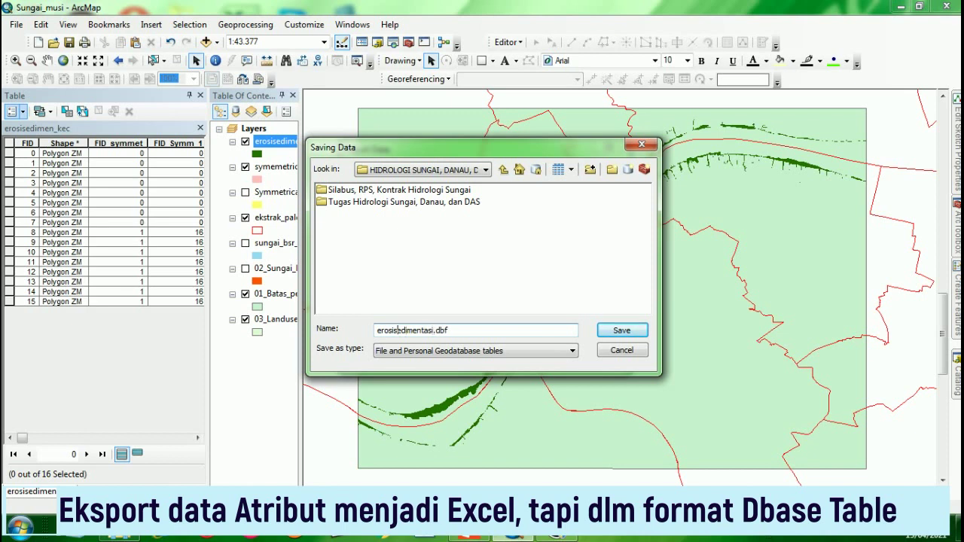
{"action": "type", "text": "_"}
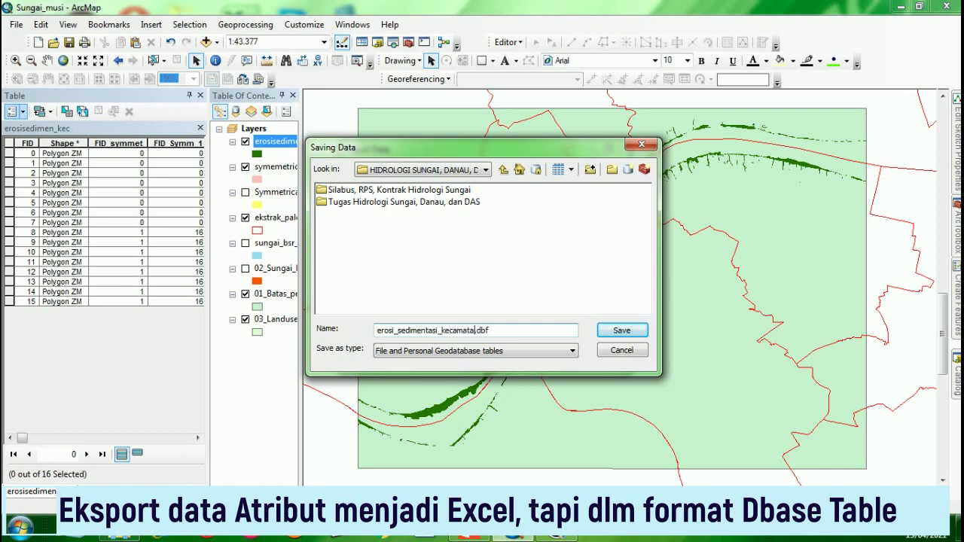
{"action": "left_click", "coordinate": [454, 353]}
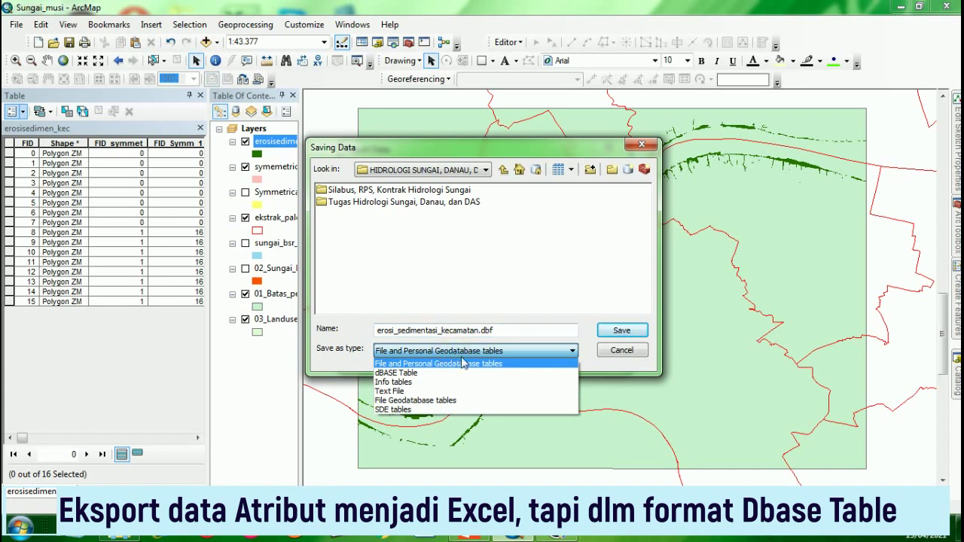
{"action": "left_click", "coordinate": [446, 373]}
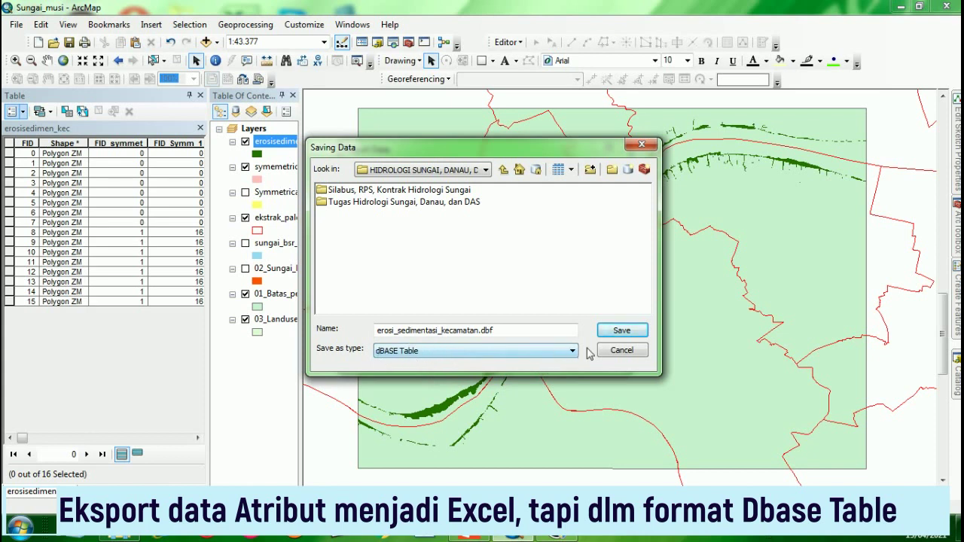
{"action": "left_click", "coordinate": [620, 331]}
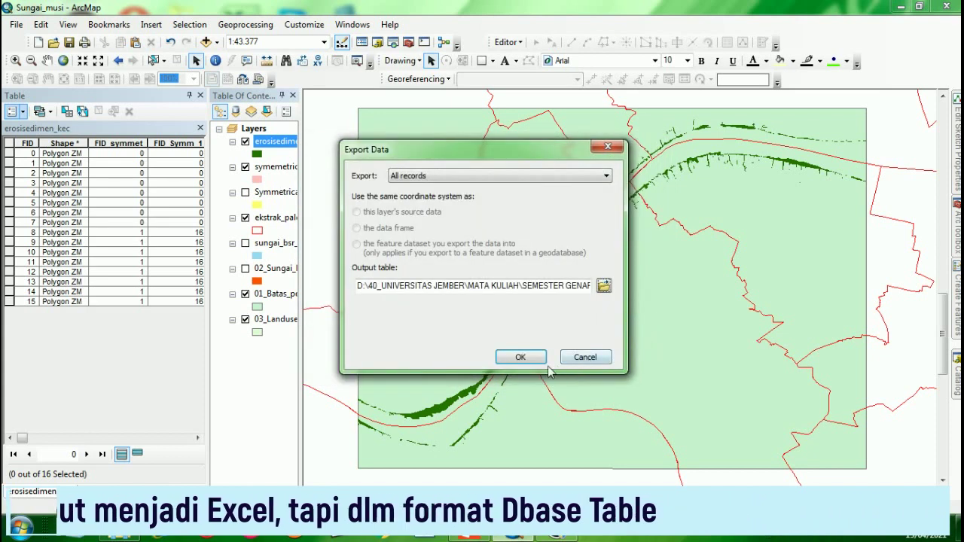
{"action": "left_click", "coordinate": [523, 359]}
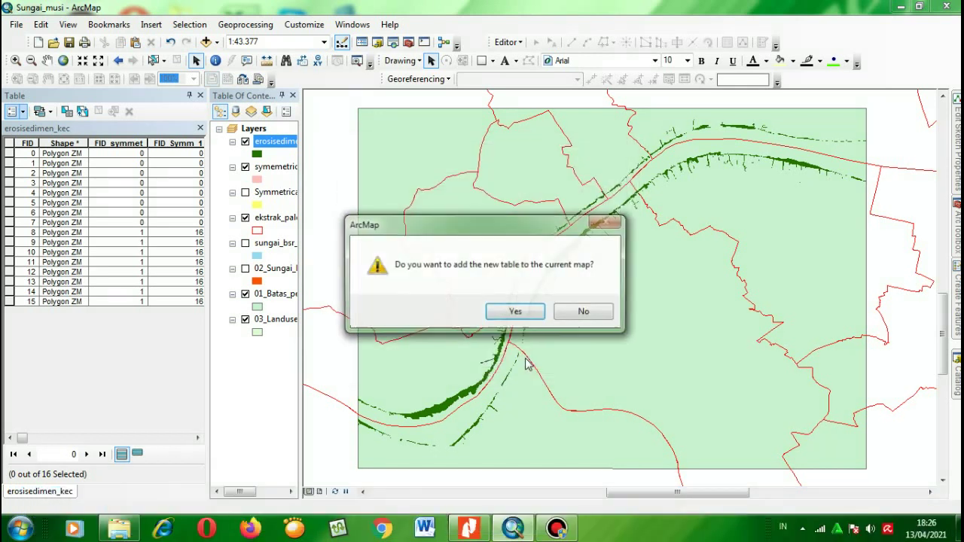
{"action": "left_click", "coordinate": [585, 312]}
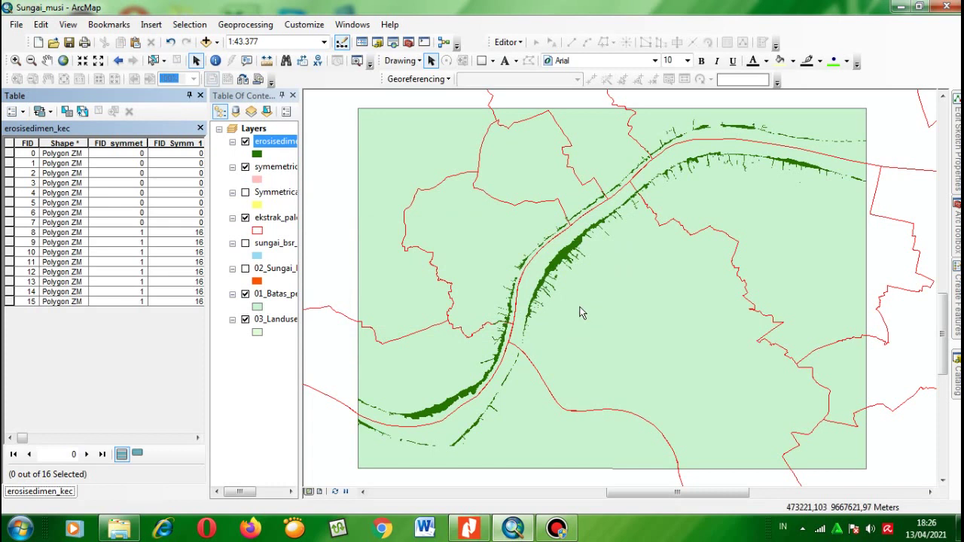
{"action": "left_click_drag", "start_coordinate": [21, 438], "coordinate": [184, 439]}
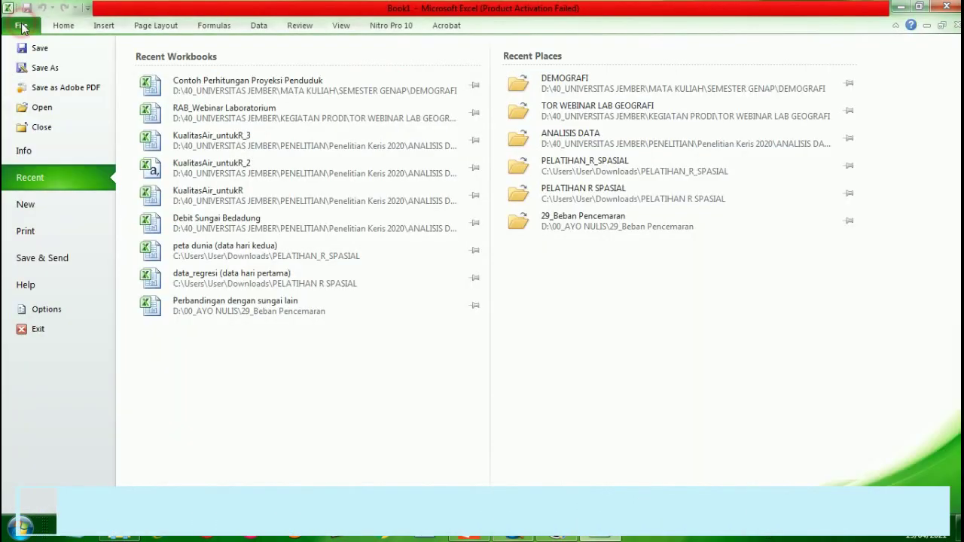
In Excel, browse for a file to open in D:\40_UNIVERSITAS JEMBER\MATA KULIAH\SEMESTER GENAP\HIDROLOGI SUNGAI, DANAU, DAN DAS
{"action": "left_click", "coordinate": [39, 110]}
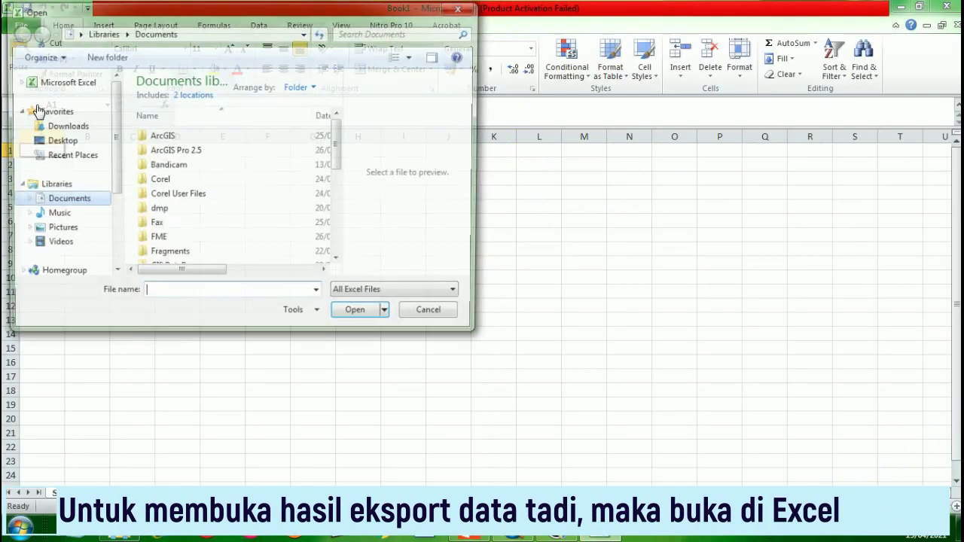
{"action": "scroll", "coordinate": [97, 151], "scroll_direction": "down", "scroll_amount": 2}
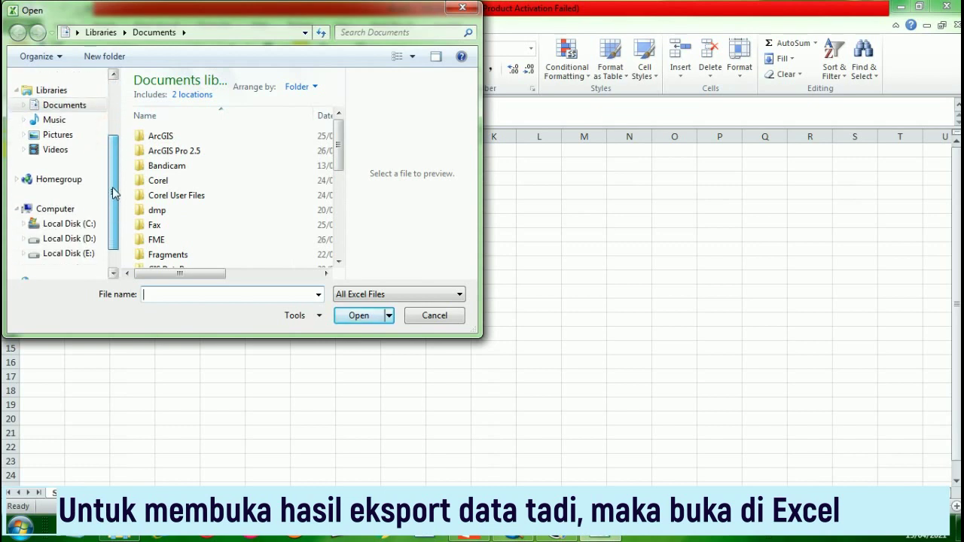
{"action": "left_click", "coordinate": [90, 239]}
{"action": "left_click_drag", "start_coordinate": [338, 125], "coordinate": [340, 197]}
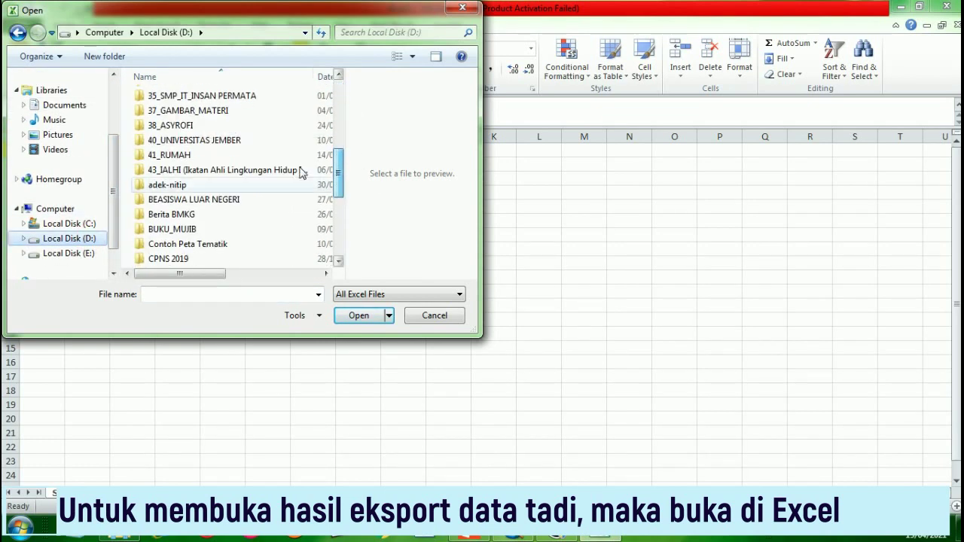
{"action": "double_click", "coordinate": [237, 143]}
{"action": "left_click_drag", "start_coordinate": [337, 110], "coordinate": [338, 167]}
{"action": "double_click", "coordinate": [202, 170]}
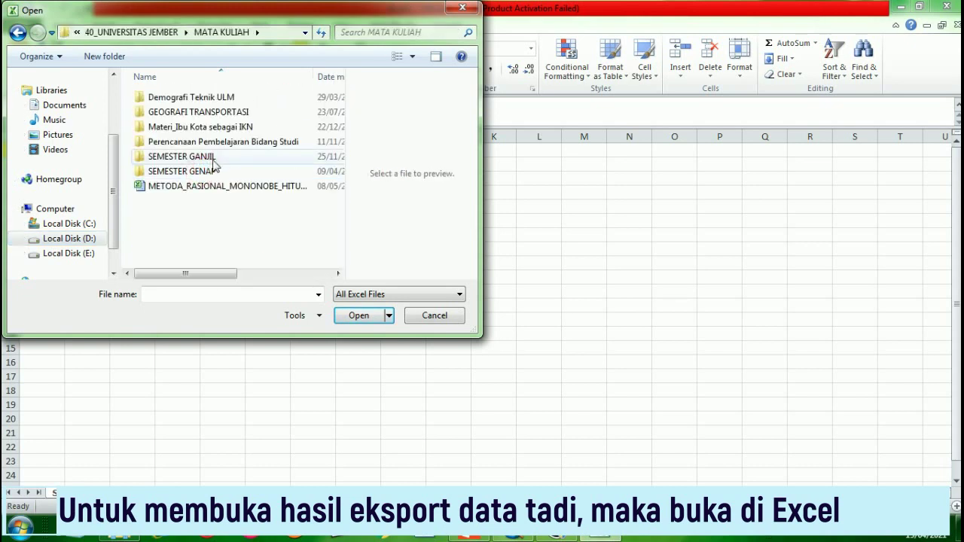
{"action": "double_click", "coordinate": [207, 173]}
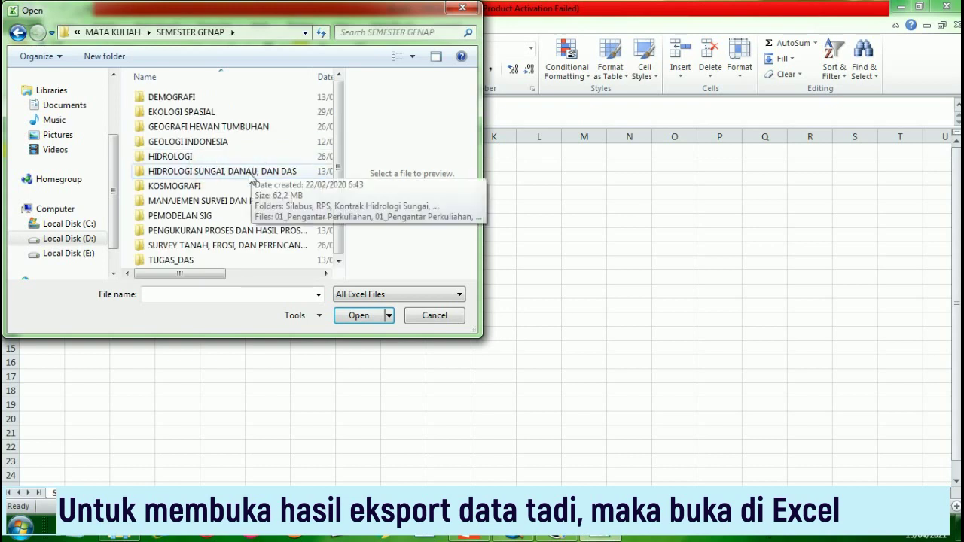
{"action": "double_click", "coordinate": [245, 172]}
List all file types in the folder and open the dBASE table erosi_sedimentasi_kecamatan.dbf
{"action": "left_click", "coordinate": [212, 132]}
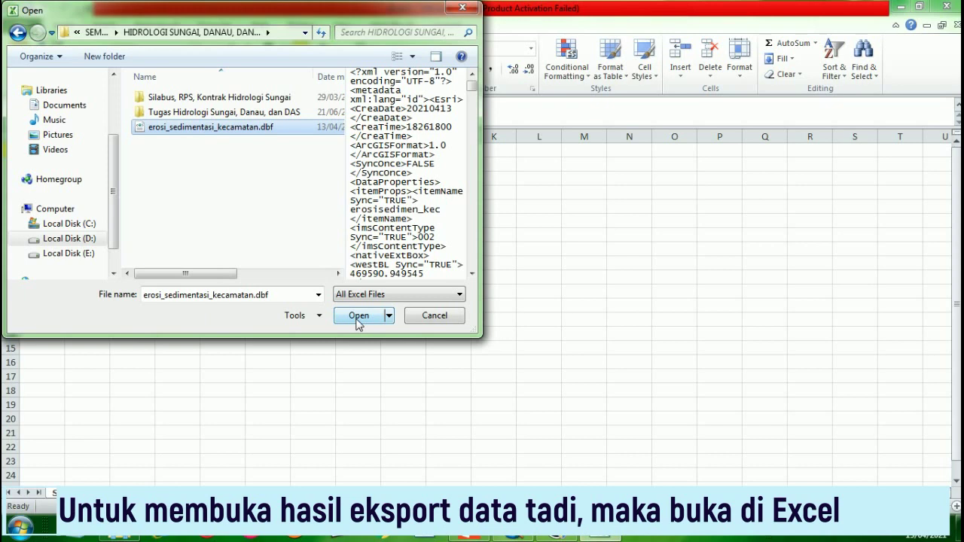
{"action": "left_click", "coordinate": [346, 295]}
{"action": "left_click", "coordinate": [359, 307]}
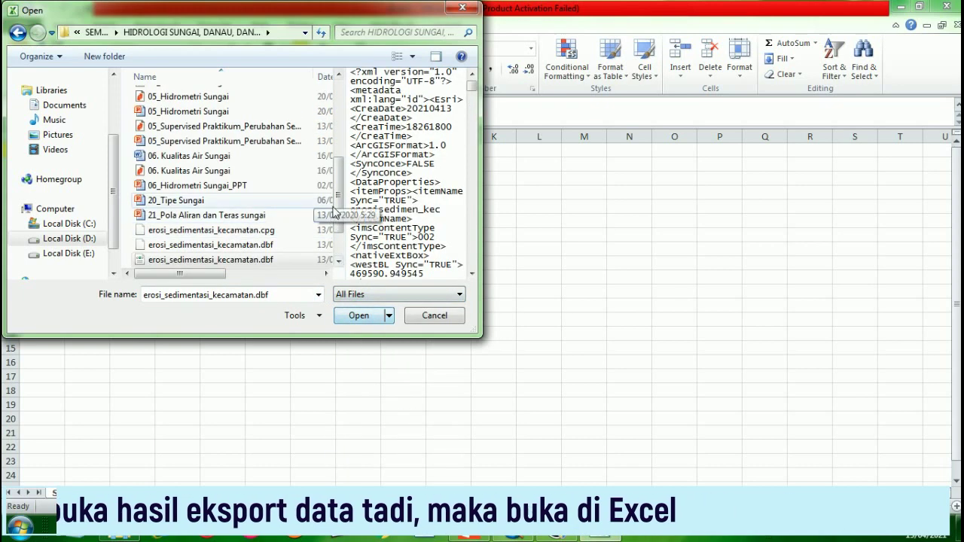
{"action": "scroll", "coordinate": [337, 226], "scroll_direction": "down", "scroll_amount": 1}
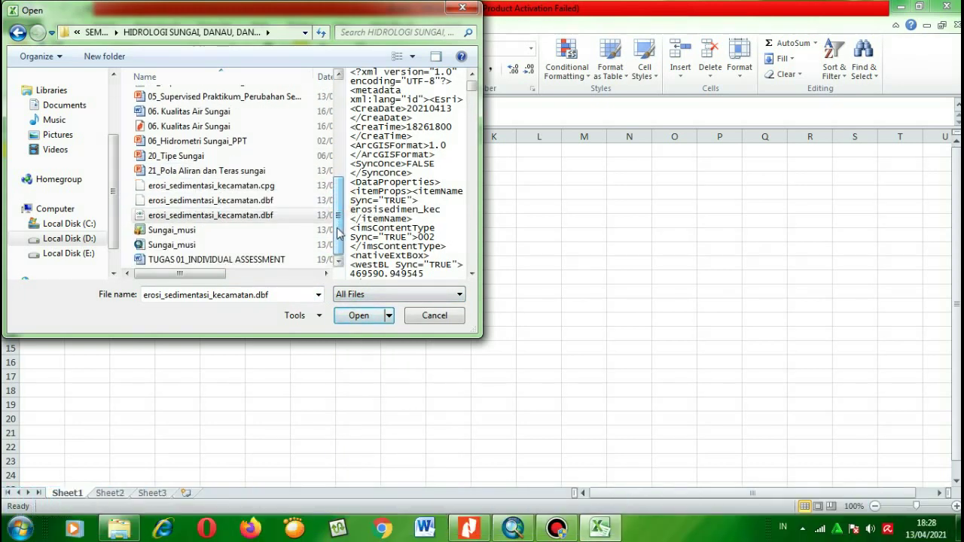
{"action": "left_click", "coordinate": [265, 202]}
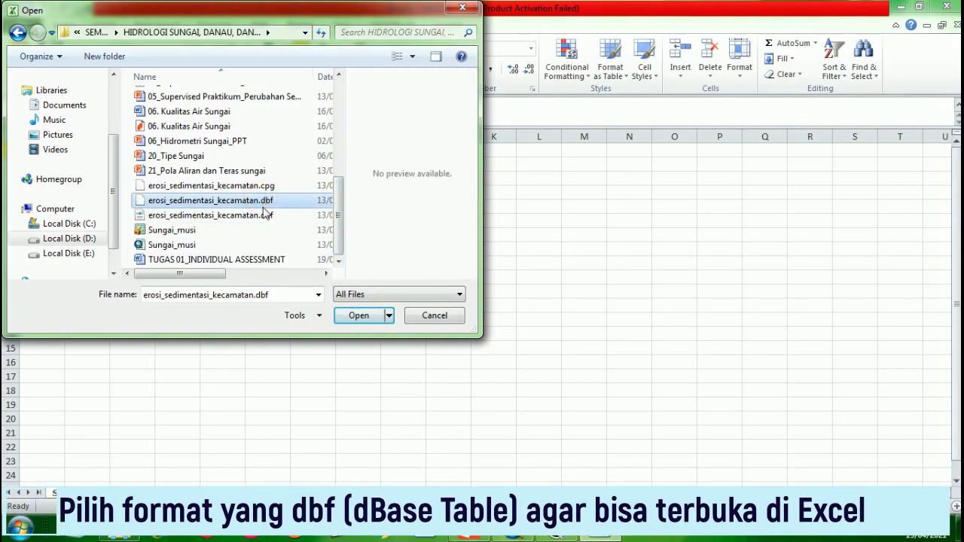
{"action": "left_click", "coordinate": [361, 315]}
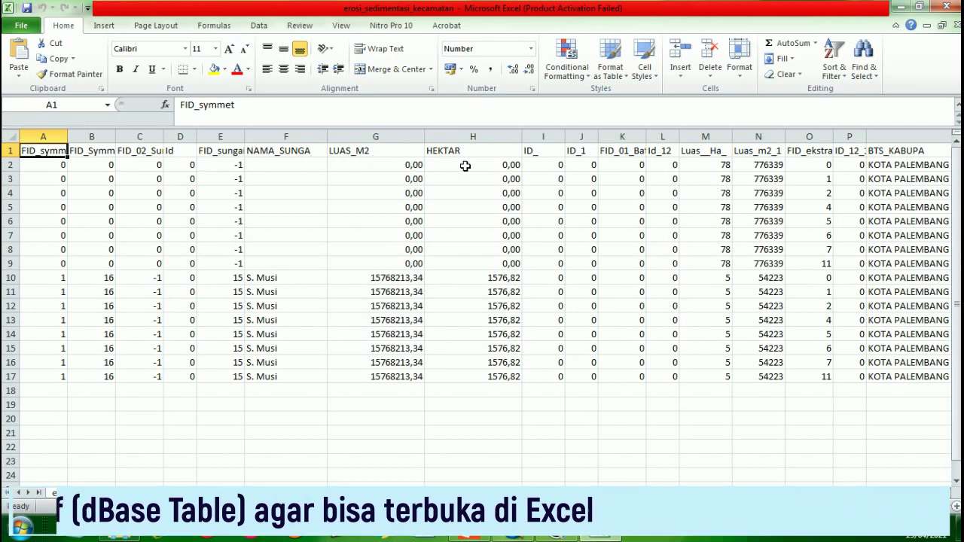
Examine the BTS_KECAMA, Luas_m2_ke and erosi_sedi columns by highlighting the range R1:T17
{"action": "left_click", "coordinate": [878, 149]}
{"action": "left_click_drag", "start_coordinate": [678, 494], "coordinate": [874, 477]}
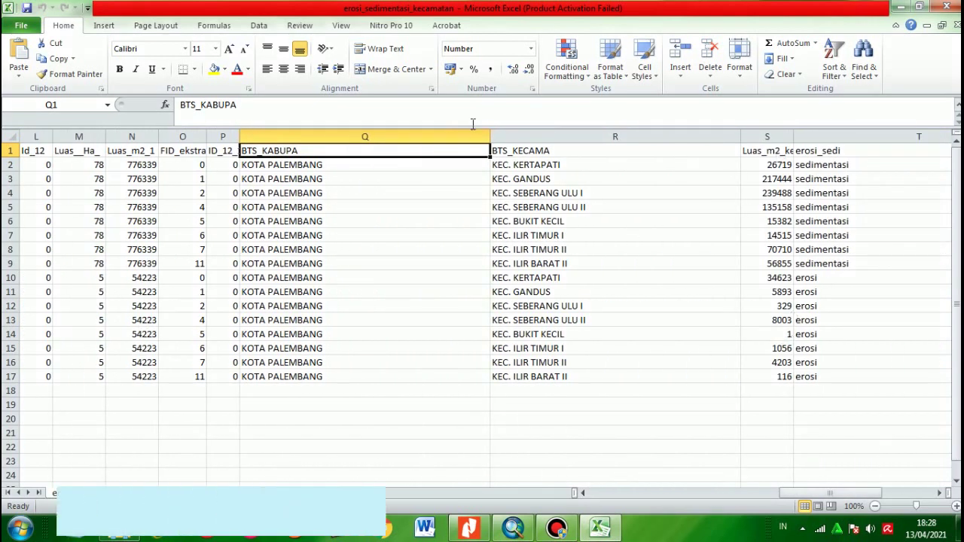
{"action": "left_click_drag", "start_coordinate": [499, 150], "coordinate": [813, 377]}
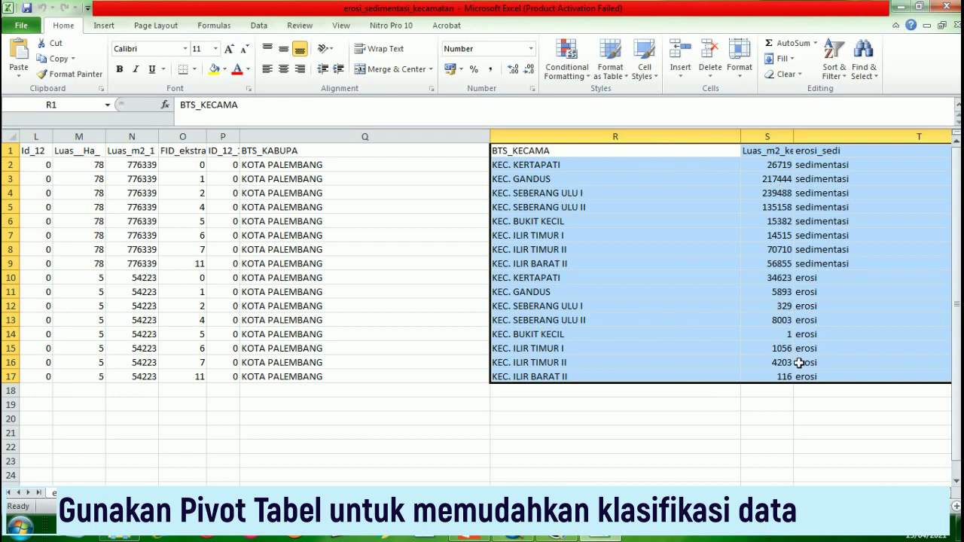
Create a PivotTable from the range R1:T17, placed on the existing worksheet at cell R20
{"action": "left_click", "coordinate": [628, 417]}
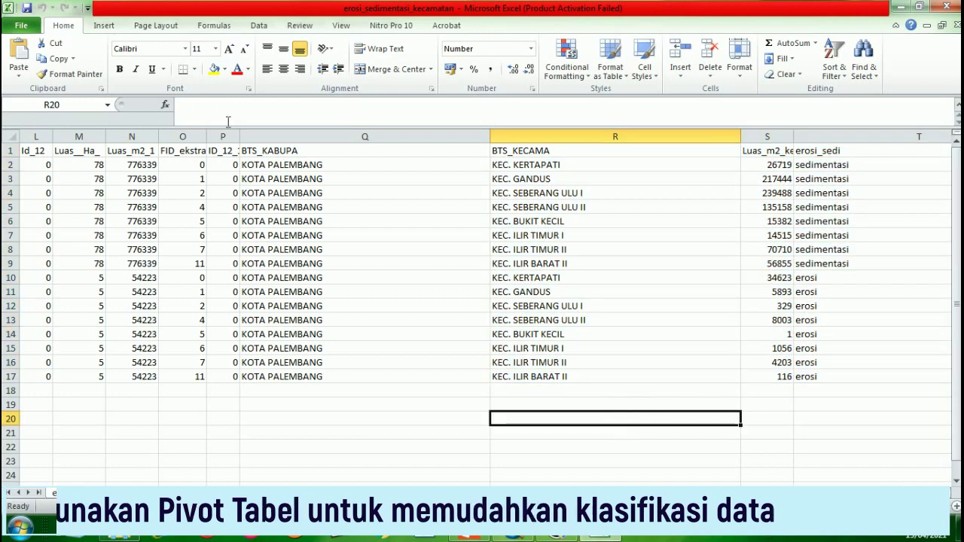
{"action": "left_click", "coordinate": [149, 25]}
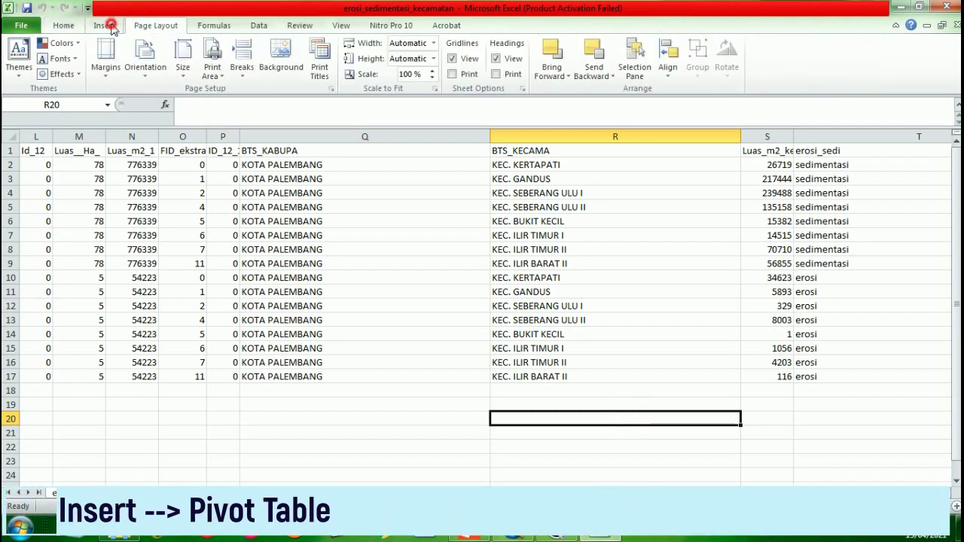
{"action": "left_click", "coordinate": [106, 25]}
{"action": "left_click", "coordinate": [24, 72]}
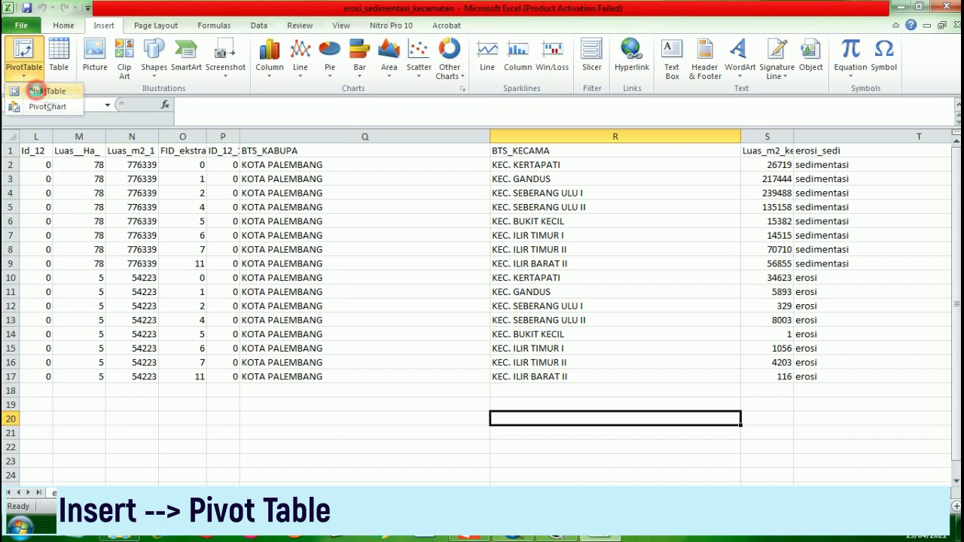
{"action": "left_click", "coordinate": [40, 91]}
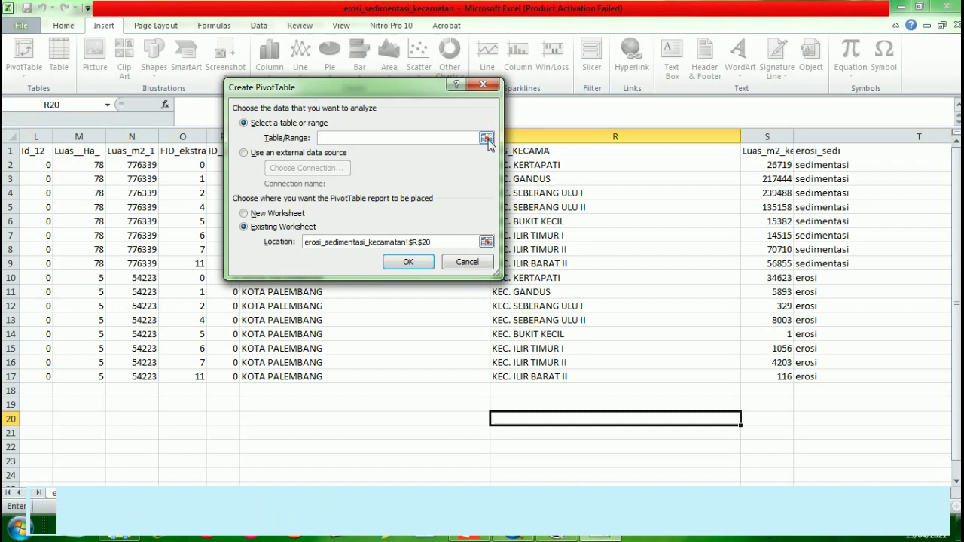
{"action": "left_click", "coordinate": [486, 138]}
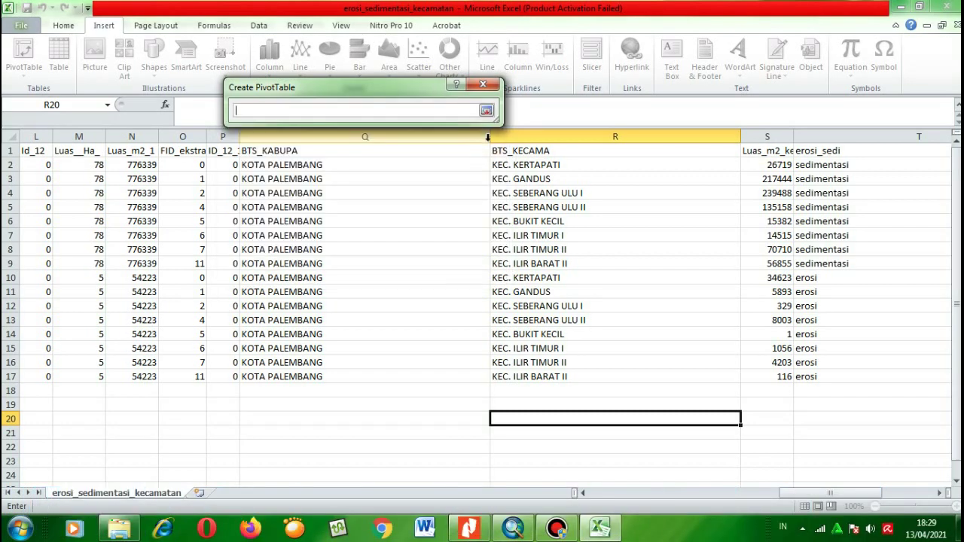
{"action": "left_click_drag", "start_coordinate": [497, 150], "coordinate": [820, 376]}
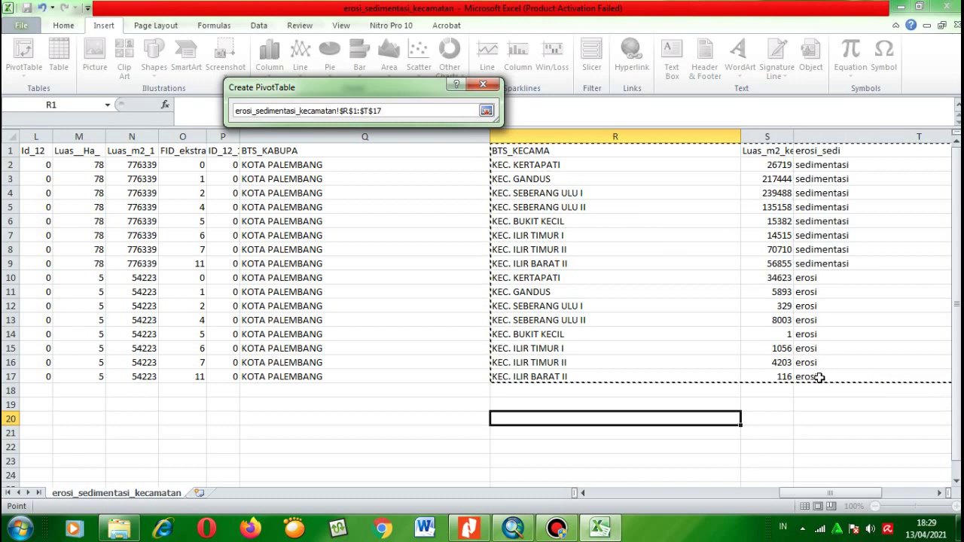
{"action": "left_click", "coordinate": [486, 111]}
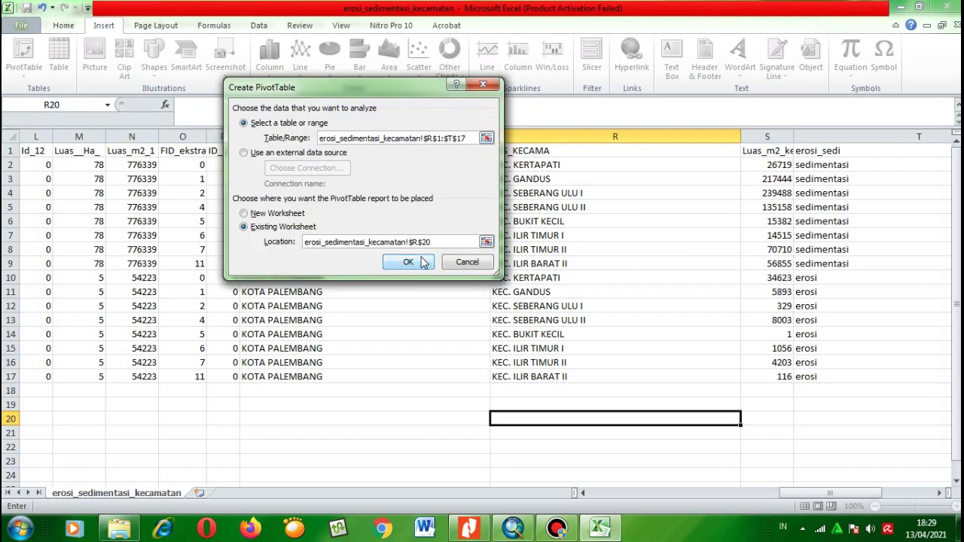
{"action": "left_click", "coordinate": [410, 263]}
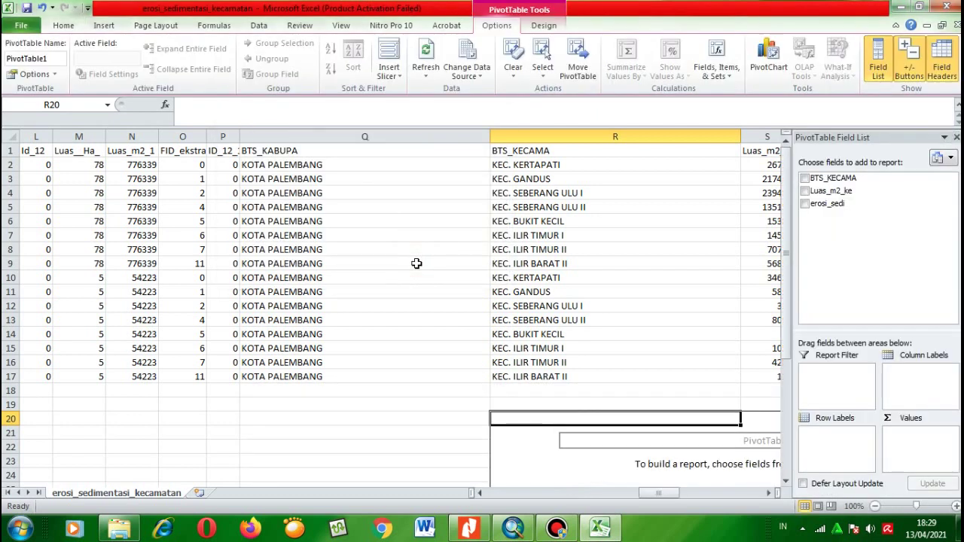
Lay out the PivotTable with BTS_KECAMA as rows, erosi_sedi as columns and the sum of Luas_m2_ke as values
{"action": "left_click", "coordinate": [804, 179]}
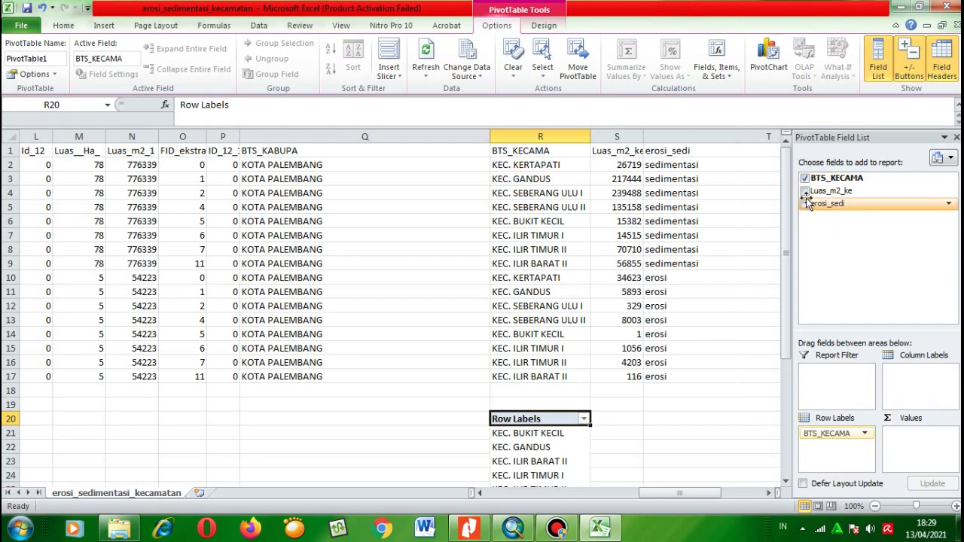
{"action": "left_click", "coordinate": [804, 191]}
{"action": "scroll", "coordinate": [617, 452], "scroll_direction": "down", "scroll_amount": 2}
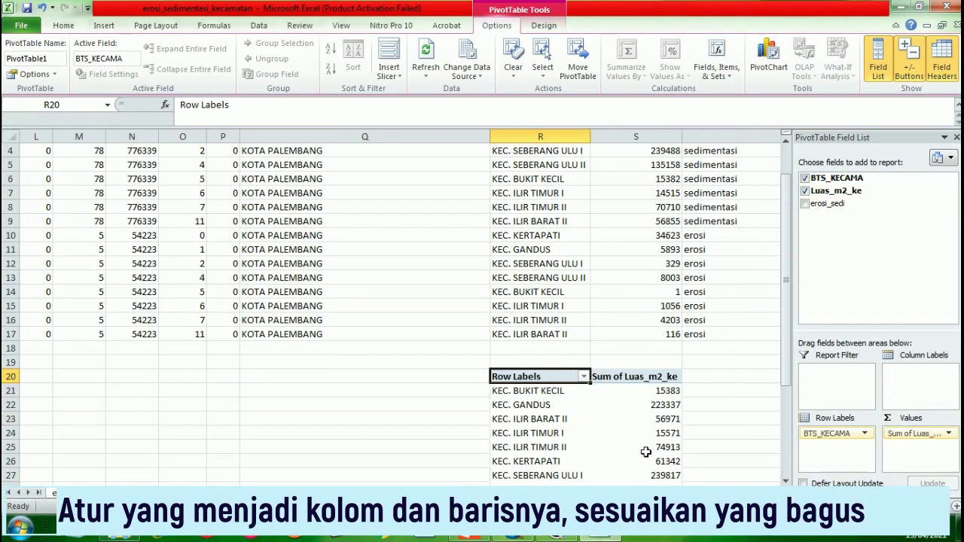
{"action": "left_click", "coordinate": [804, 204]}
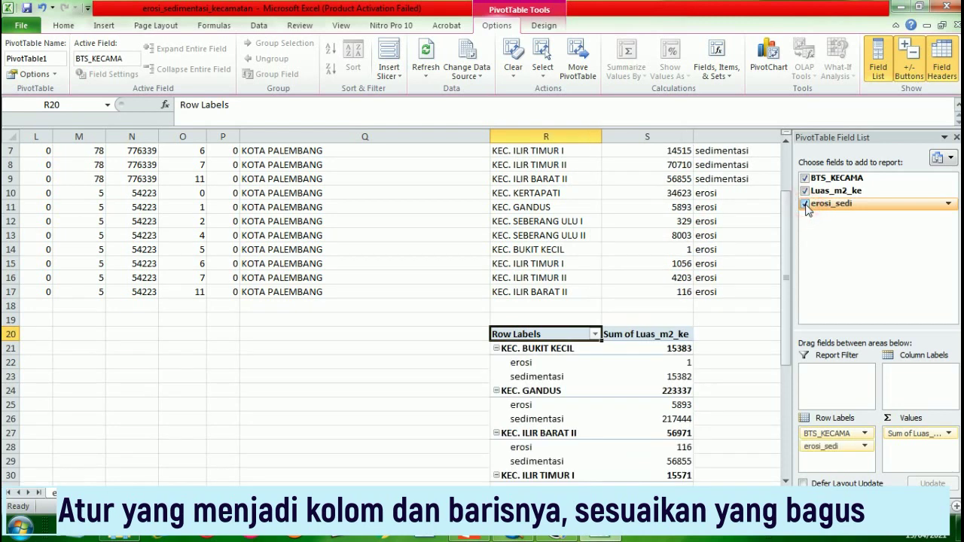
{"action": "scroll", "coordinate": [756, 291], "scroll_direction": "down", "scroll_amount": 4}
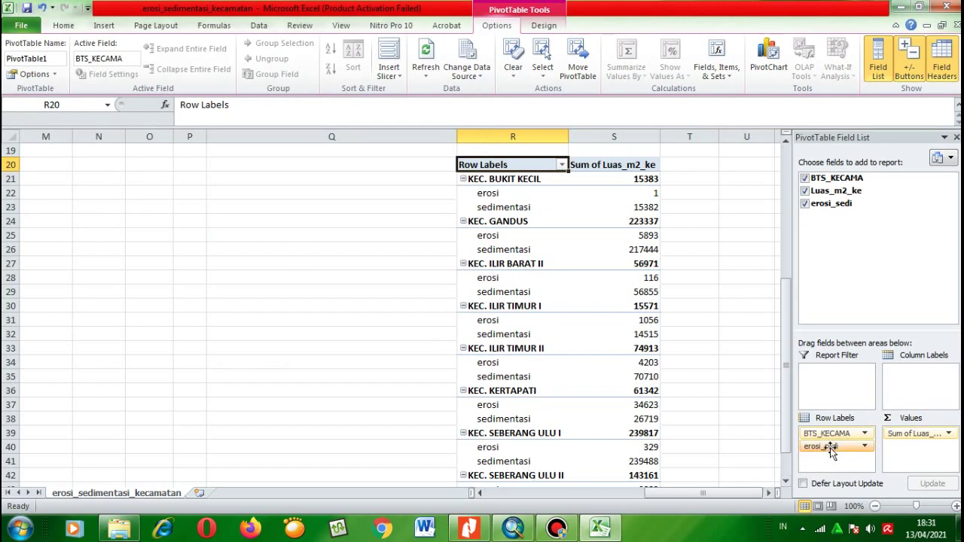
{"action": "left_click_drag", "start_coordinate": [831, 448], "coordinate": [905, 372]}
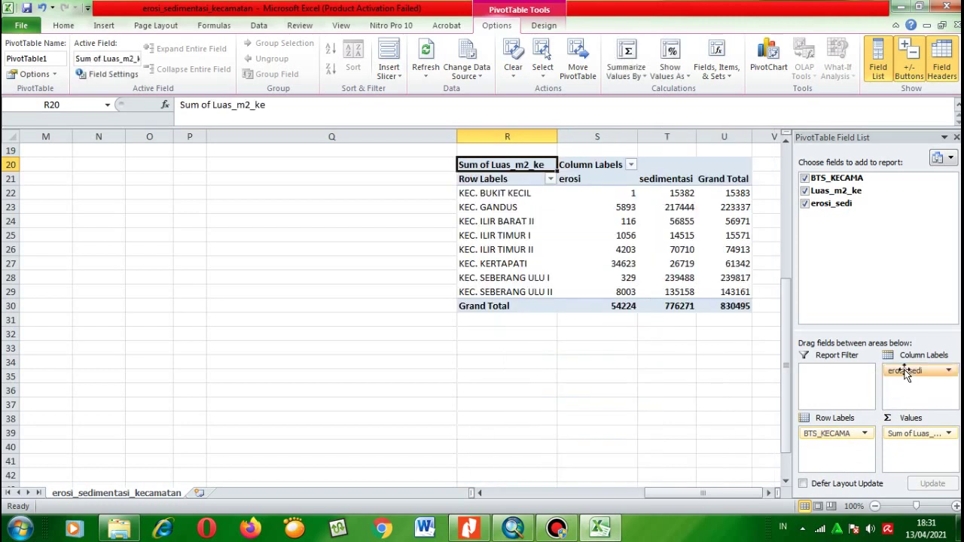
Copy the PivotTable's district rows and grand total, R22:U30, and paste them into Sheet1 starting at cell A2
{"action": "left_click", "coordinate": [494, 180]}
{"action": "left_click_drag", "start_coordinate": [490, 194], "coordinate": [705, 292]}
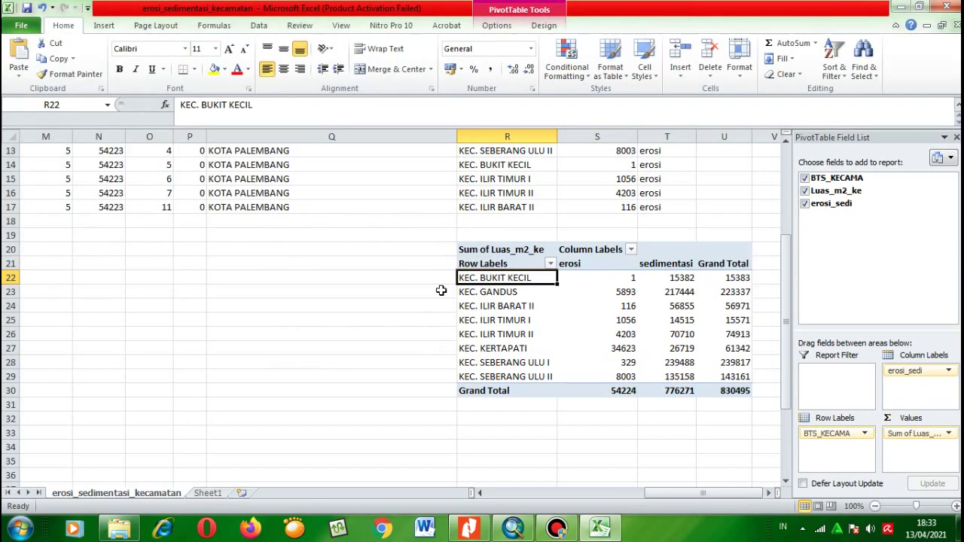
{"action": "left_click", "coordinate": [437, 291]}
{"action": "left_click_drag", "start_coordinate": [460, 277], "coordinate": [566, 372]}
{"action": "left_click", "coordinate": [568, 385]}
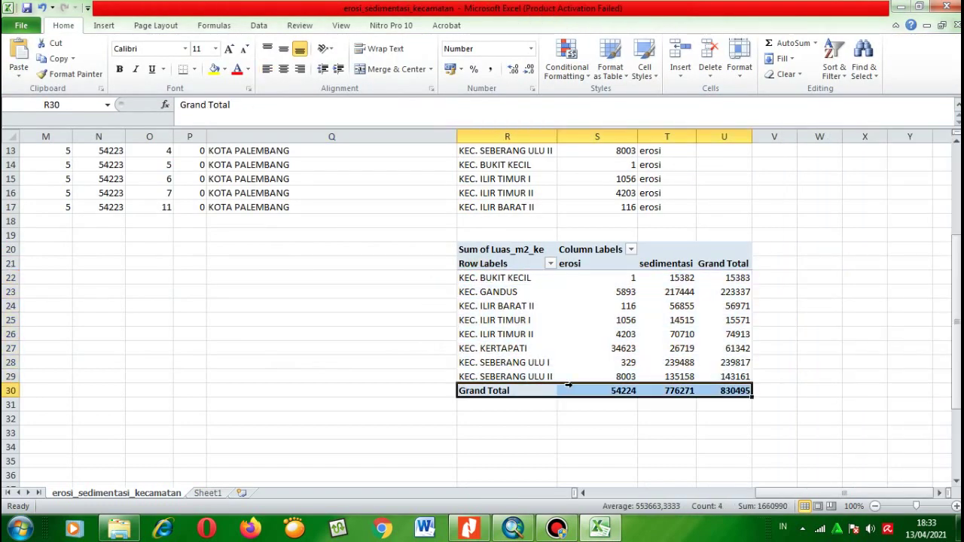
{"action": "left_click_drag", "start_coordinate": [500, 277], "coordinate": [725, 385]}
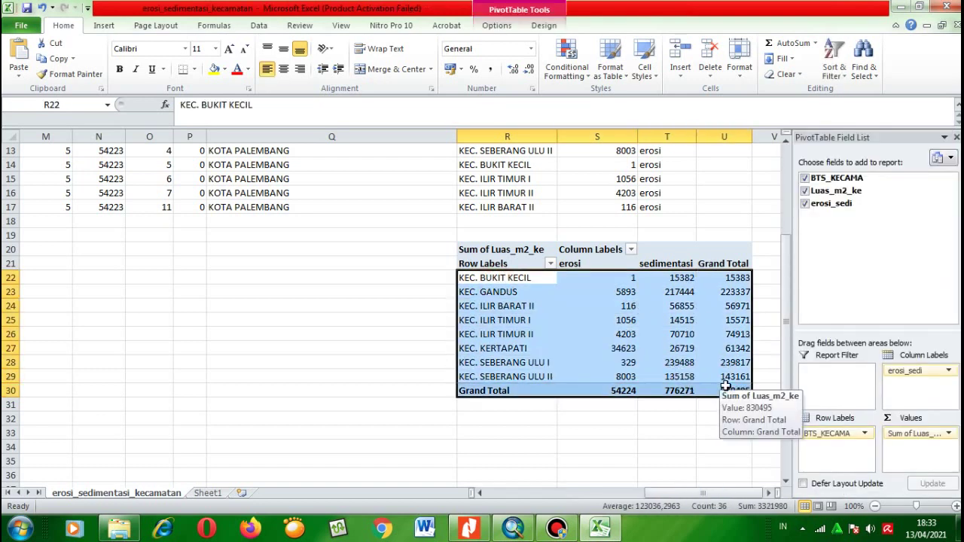
{"action": "key", "text": "ctrl+c"}
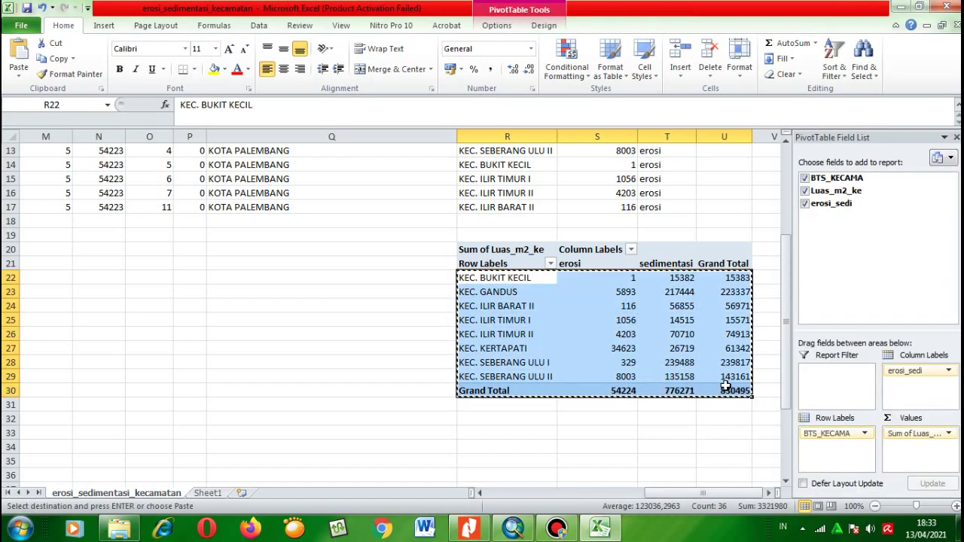
{"action": "left_click", "coordinate": [205, 493]}
{"action": "left_click", "coordinate": [34, 163]}
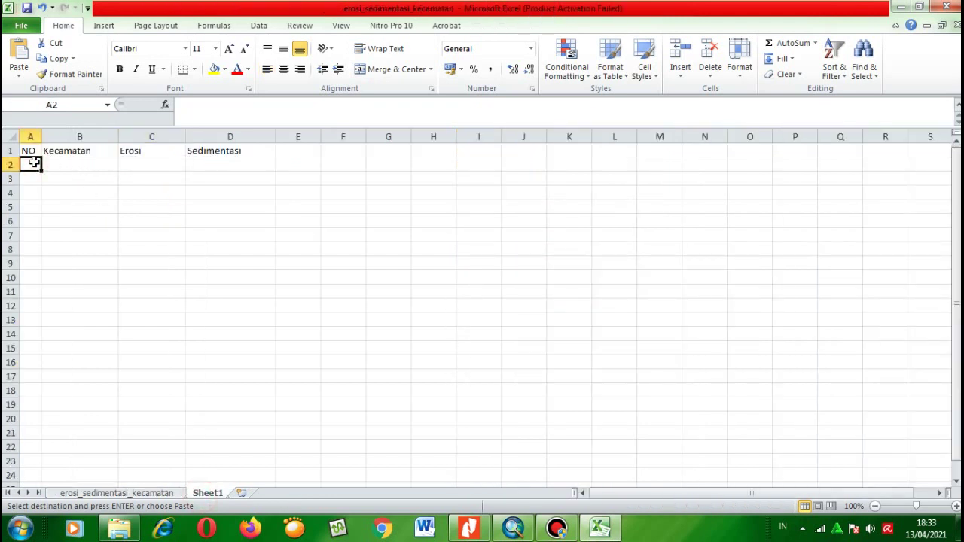
{"action": "key", "text": "ctrl+v"}
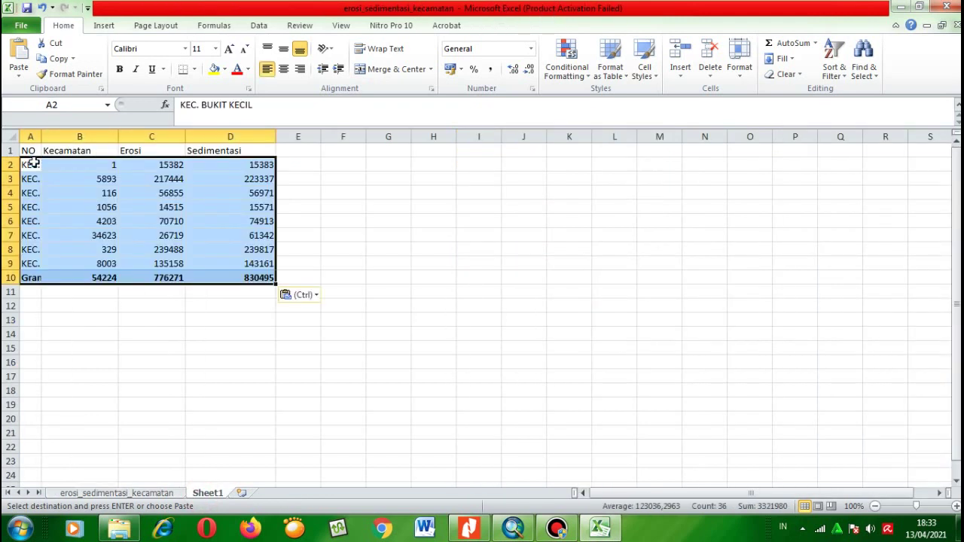
Widen column A to fit the district names and set the headers A1:D1 to Kecamatan, Erosi (m2), Sedimentasi and Total
{"action": "left_click", "coordinate": [34, 163]}
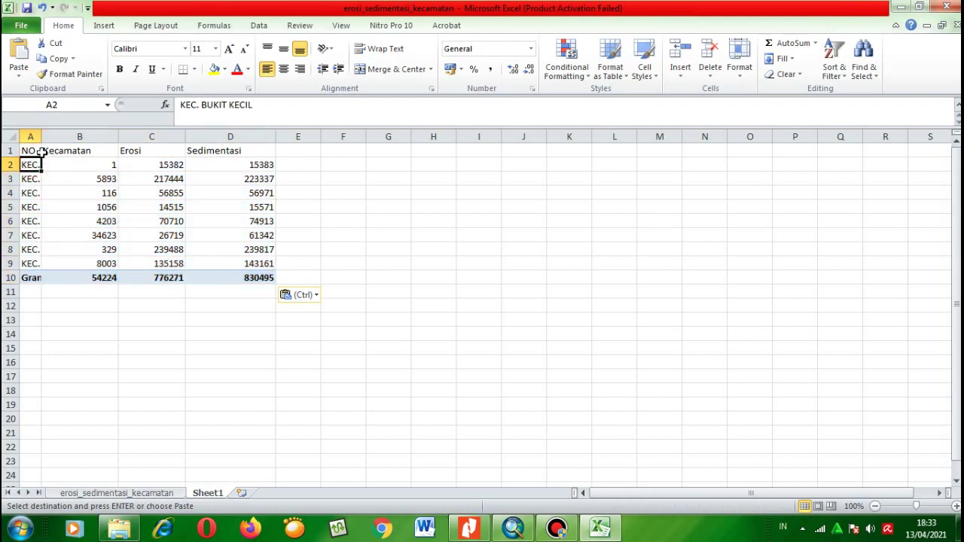
{"action": "left_click_drag", "start_coordinate": [43, 139], "coordinate": [118, 137]}
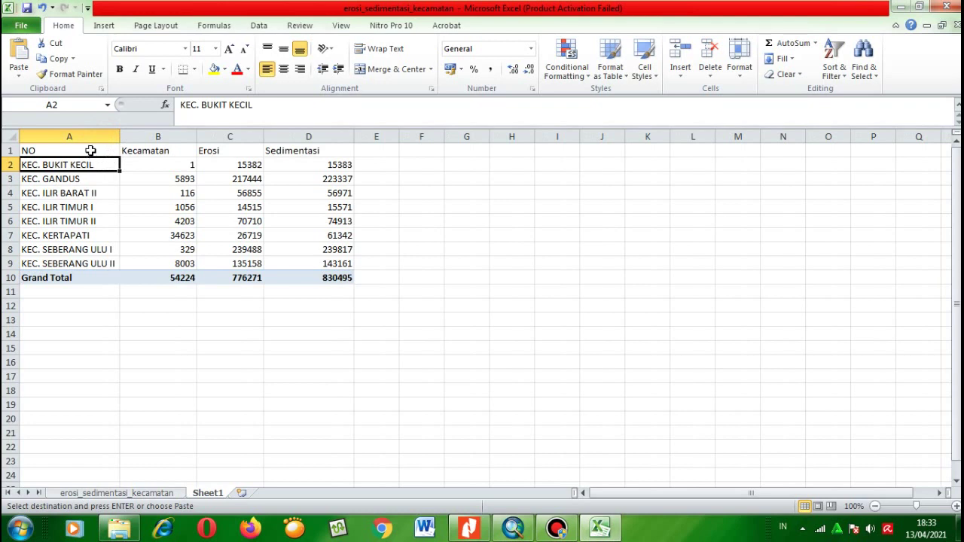
{"action": "left_click", "coordinate": [91, 151]}
{"action": "type", "text": "Kecamata"}
{"action": "key", "text": "Tab"}
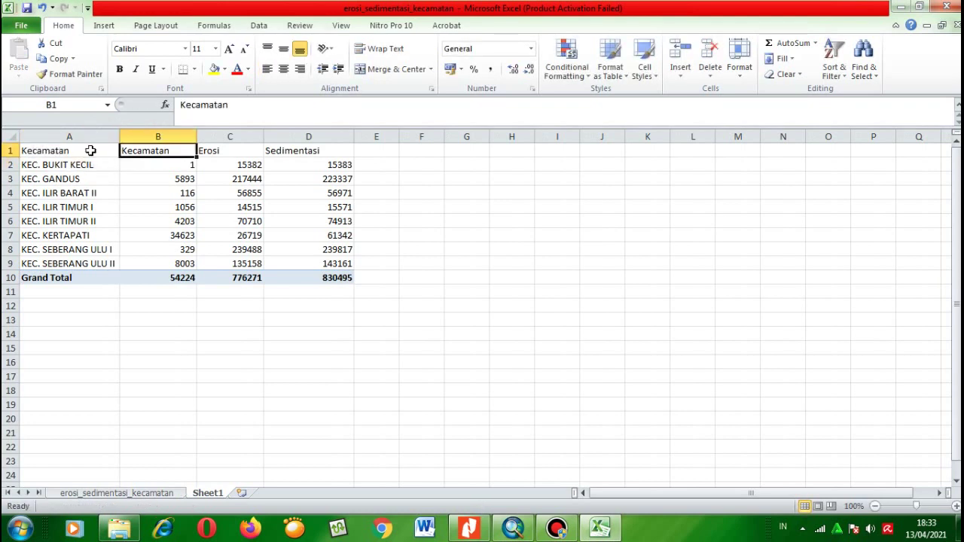
{"action": "type", "text": "Erosi (m2"}
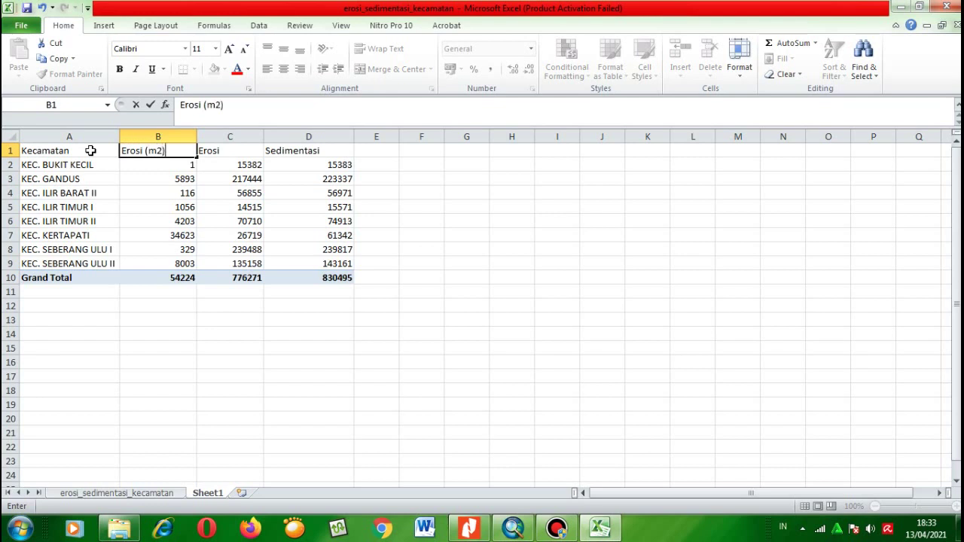
{"action": "key", "text": "Tab"}
{"action": "type", "text": "SEdime"}
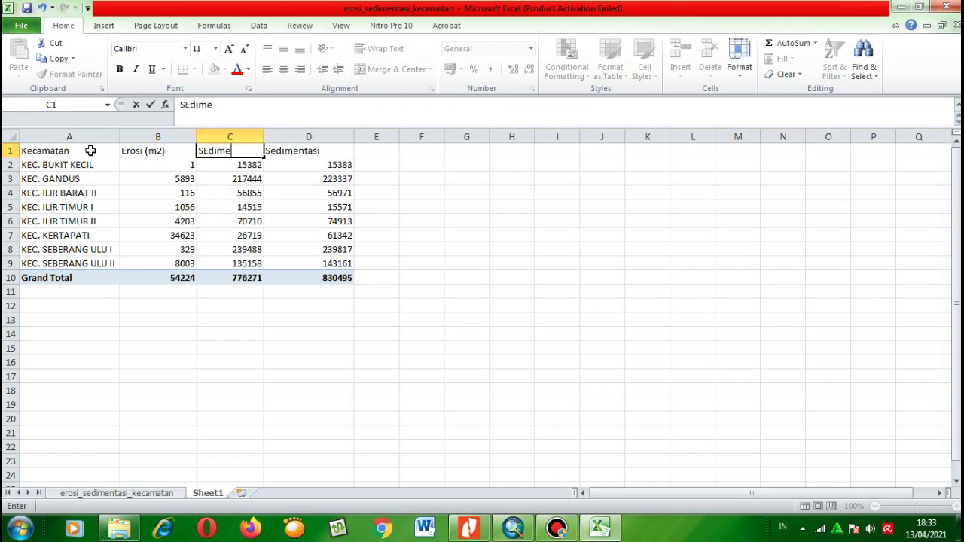
{"action": "key", "text": "Tab"}
{"action": "type", "text": "Total"}
{"action": "key", "text": "Return"}
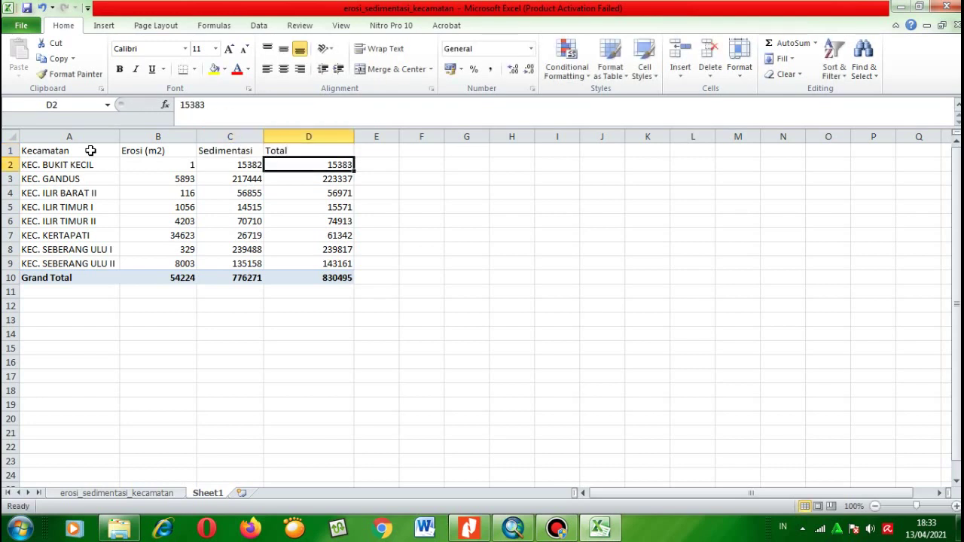
Review the erosion, sedimentation and total areas per district by highlighting the range A2:D10
{"action": "left_click", "coordinate": [82, 169]}
{"action": "left_click", "coordinate": [143, 164]}
{"action": "left_click_drag", "start_coordinate": [75, 165], "coordinate": [331, 277]}
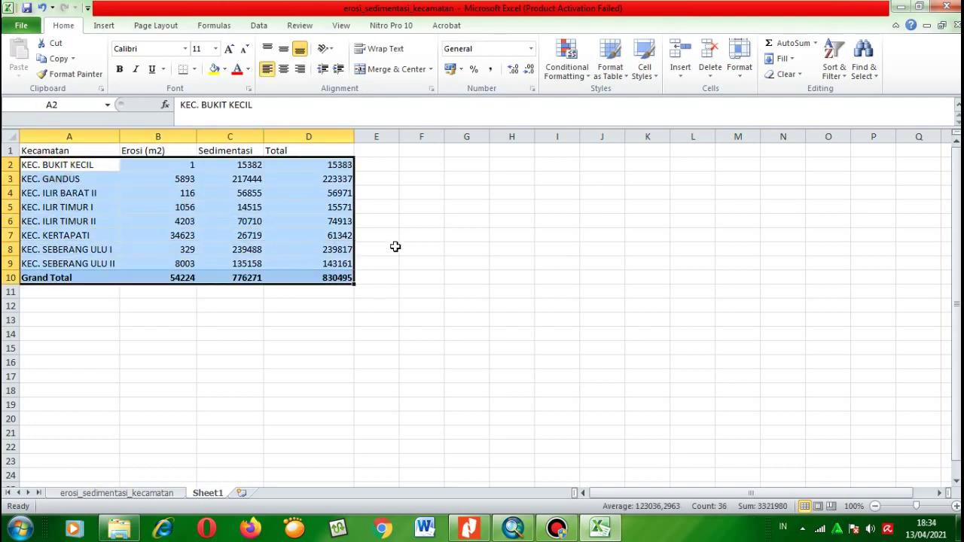
{"action": "left_click", "coordinate": [400, 246]}
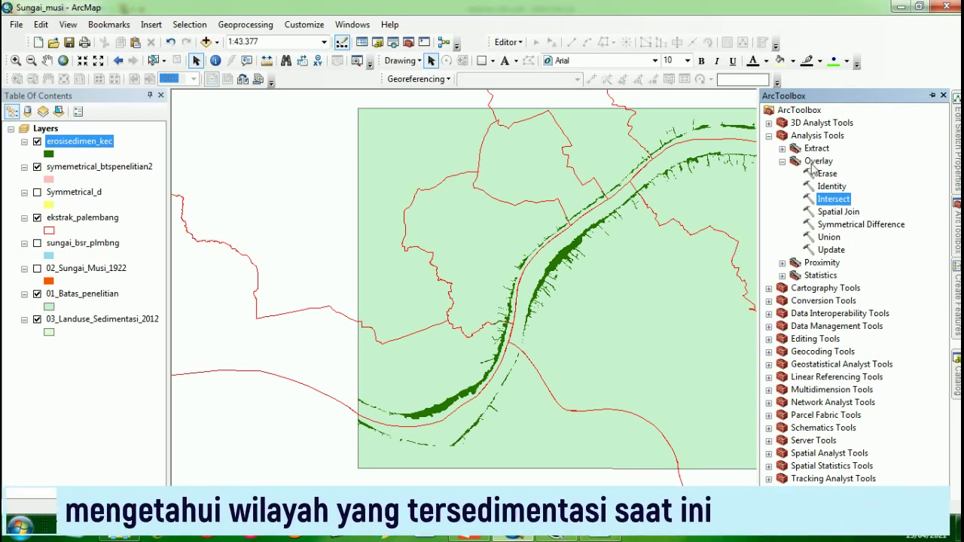
In ArcMap, start the Intersect overlay tool and add erosisedimen_kec and 03_Landuse_Sedimentasi_2012 as input features
{"action": "left_click", "coordinate": [813, 137]}
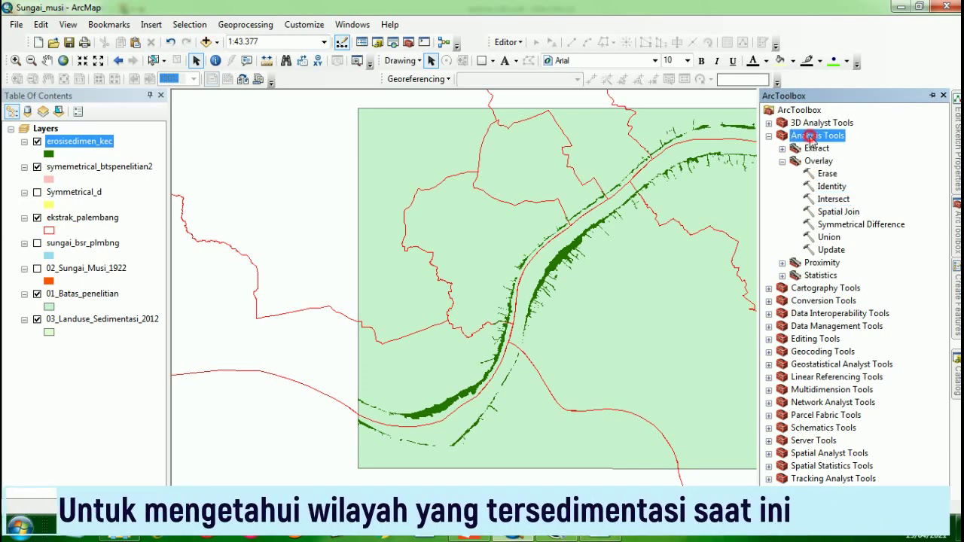
{"action": "left_click", "coordinate": [833, 200]}
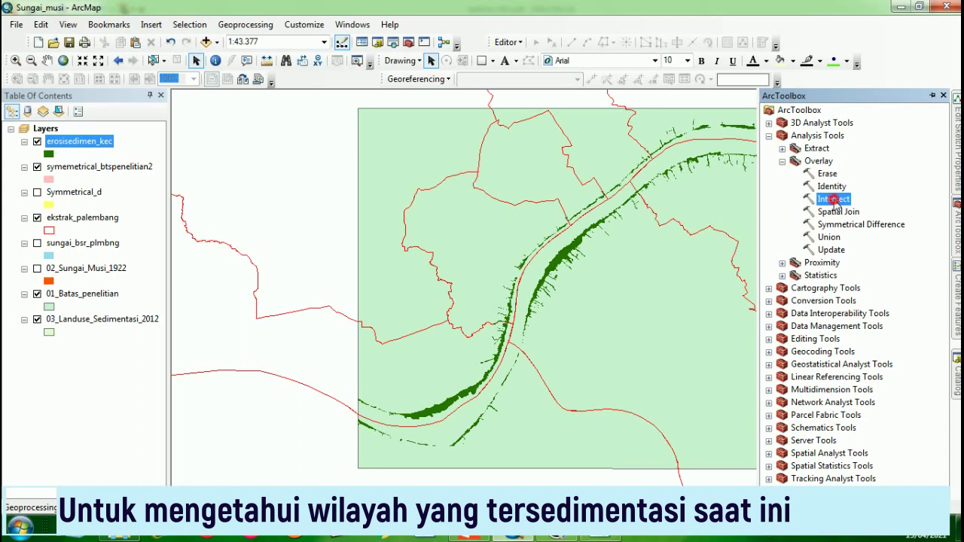
{"action": "double_click", "coordinate": [834, 200]}
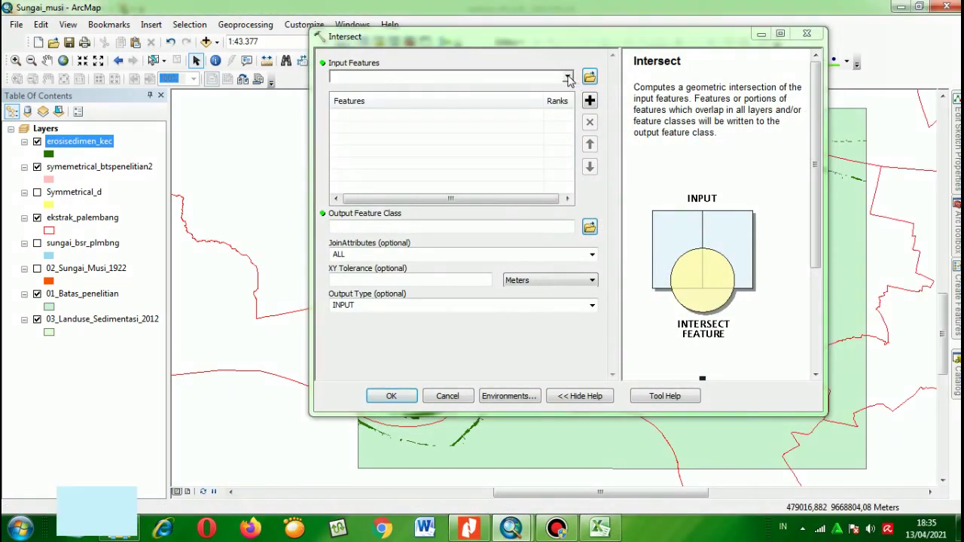
{"action": "left_click", "coordinate": [567, 78]}
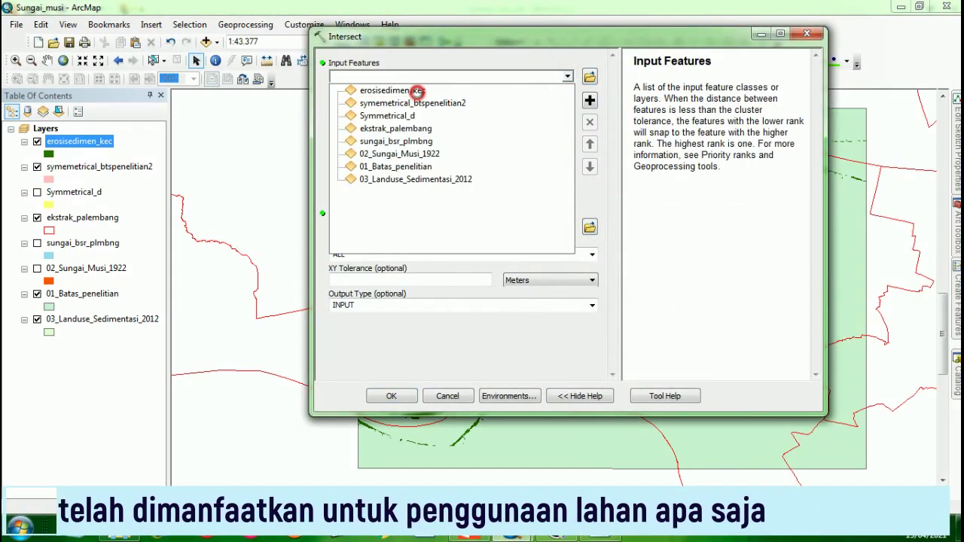
{"action": "left_click", "coordinate": [418, 90]}
{"action": "left_click", "coordinate": [567, 79]}
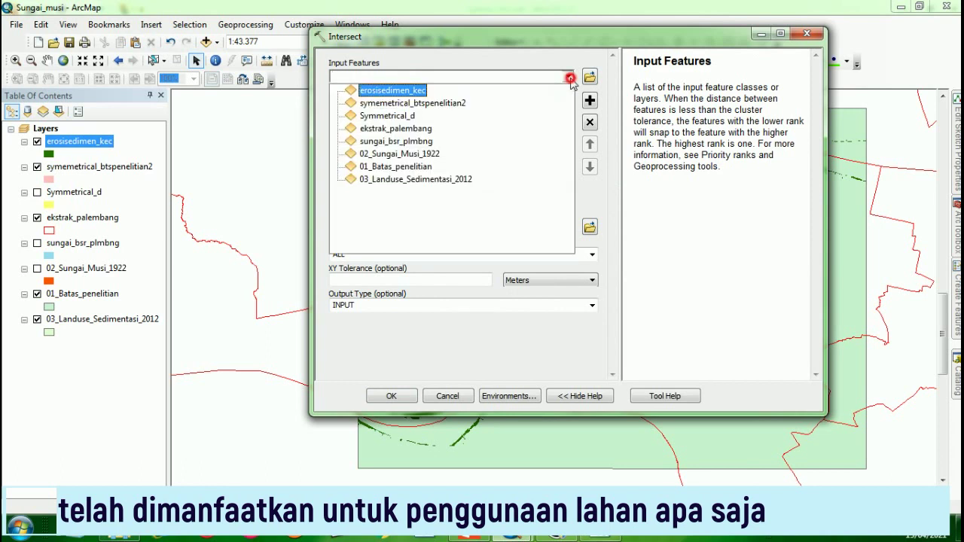
{"action": "left_click", "coordinate": [431, 183]}
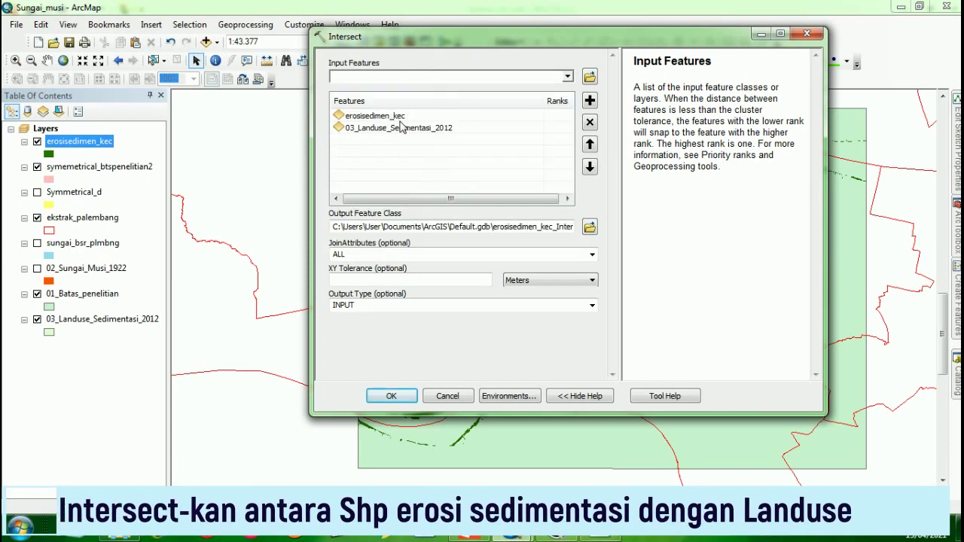
Save the Intersect output as landuse_erosi_sedimen in the TUGAS_DAS folder and run the tool
{"action": "left_click", "coordinate": [591, 228]}
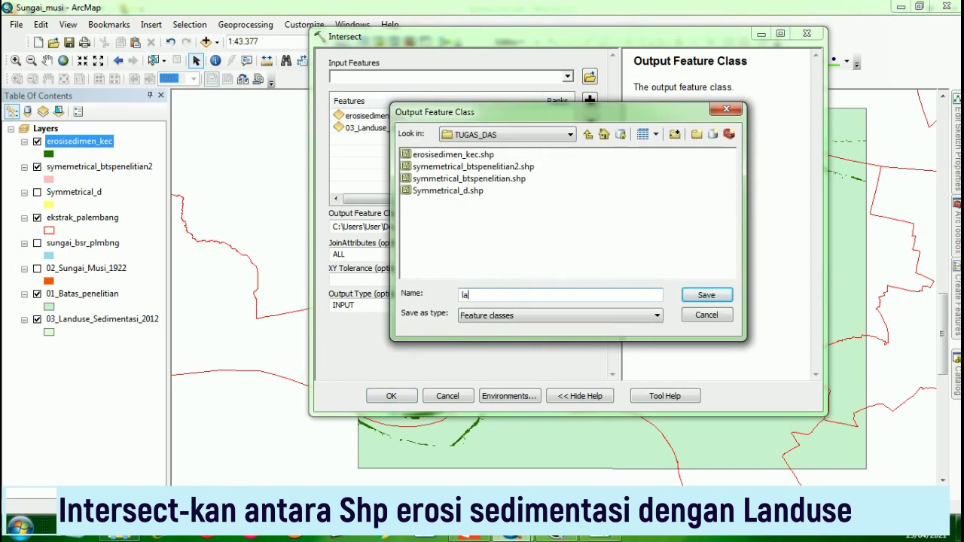
{"action": "type", "text": "landuse"}
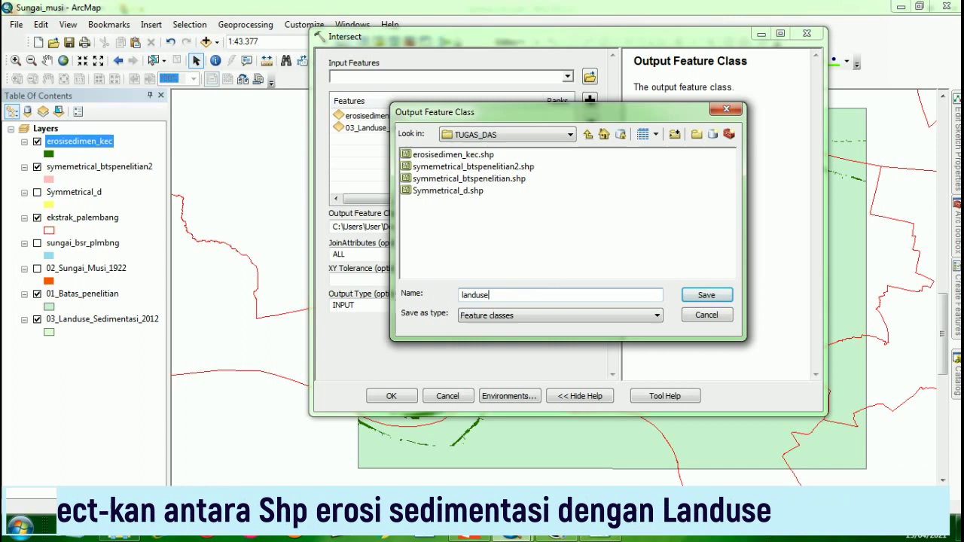
{"action": "type", "text": "_1922_2012"}
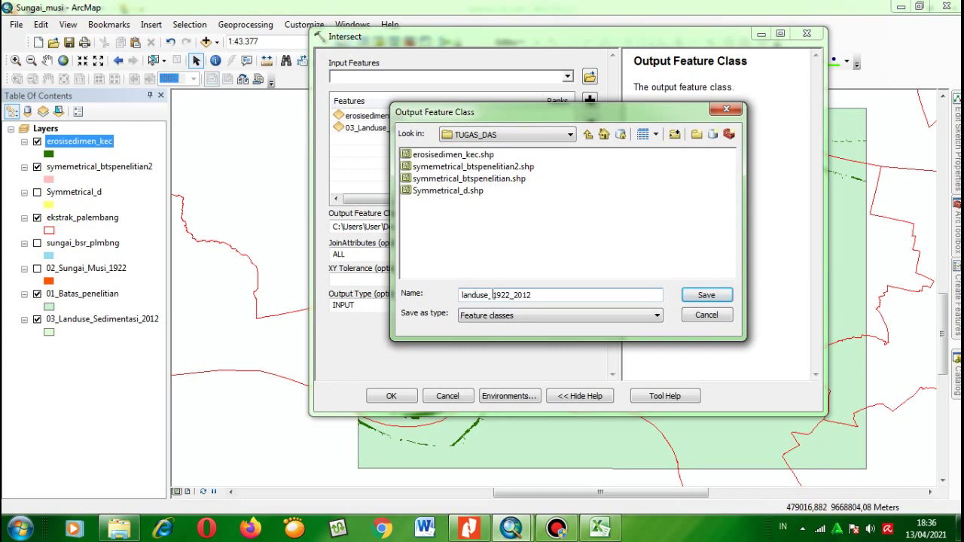
{"action": "left_click_drag", "start_coordinate": [494, 294], "coordinate": [530, 296]}
{"action": "type", "text": "erosi_sedimen"}
{"action": "left_click", "coordinate": [655, 318]}
{"action": "left_click", "coordinate": [655, 319]}
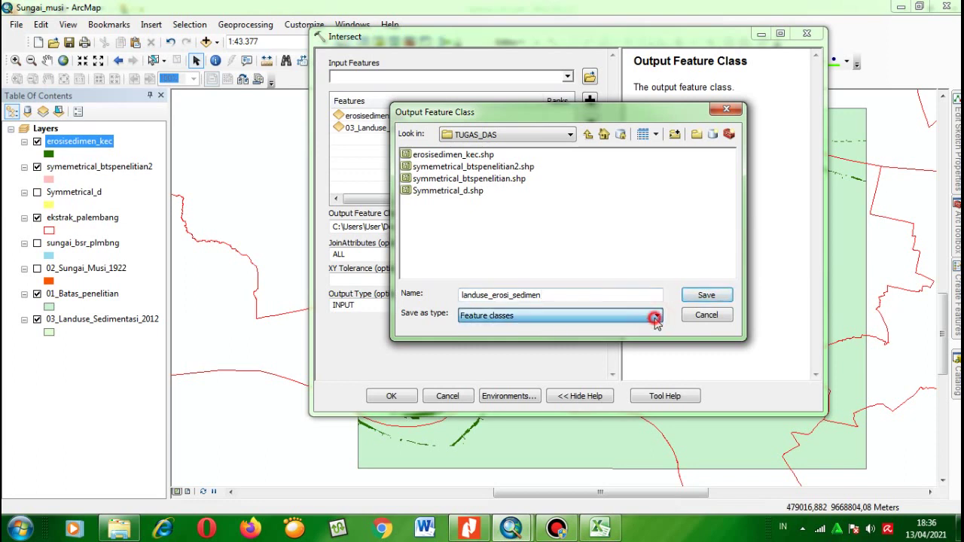
{"action": "left_click", "coordinate": [706, 296]}
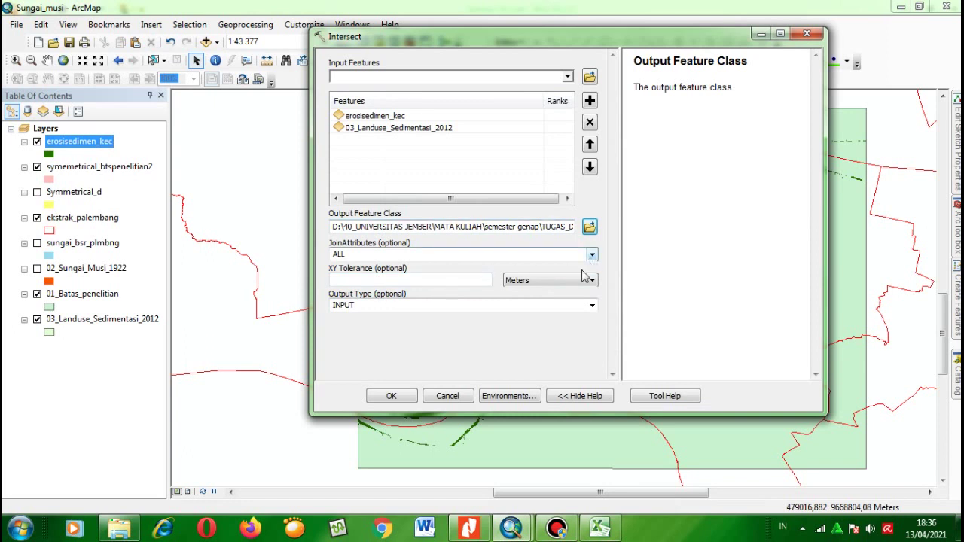
{"action": "left_click", "coordinate": [402, 397]}
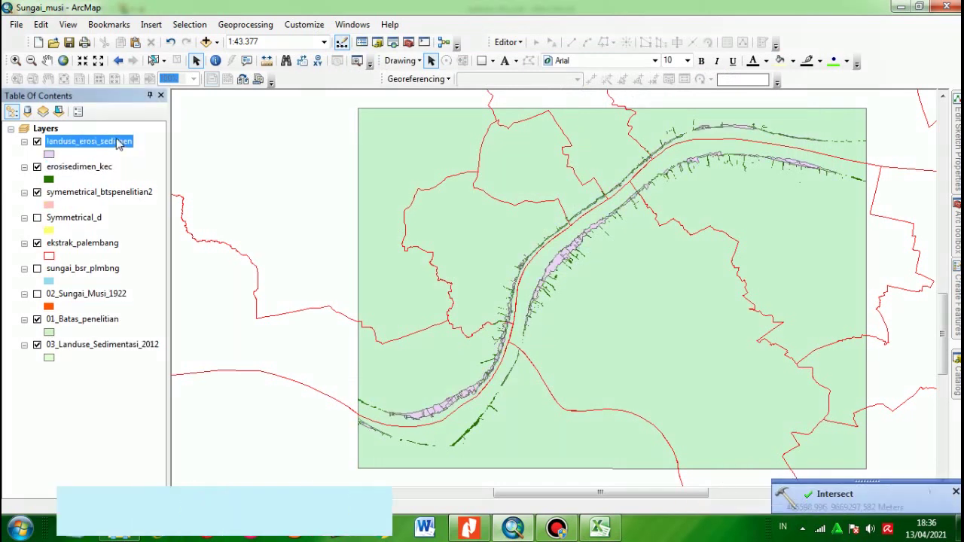
Open the landuse_erosi_sedimen attribute table and add a Short Integer field named Luas_m2, accepting the automatic rename to Luas_m2_12
{"action": "right_click", "coordinate": [117, 143]}
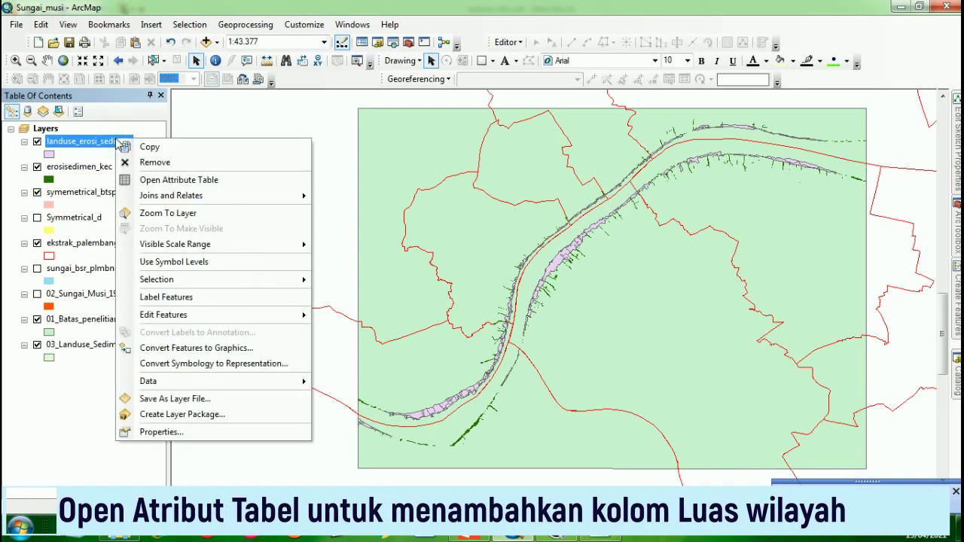
{"action": "left_click", "coordinate": [154, 181]}
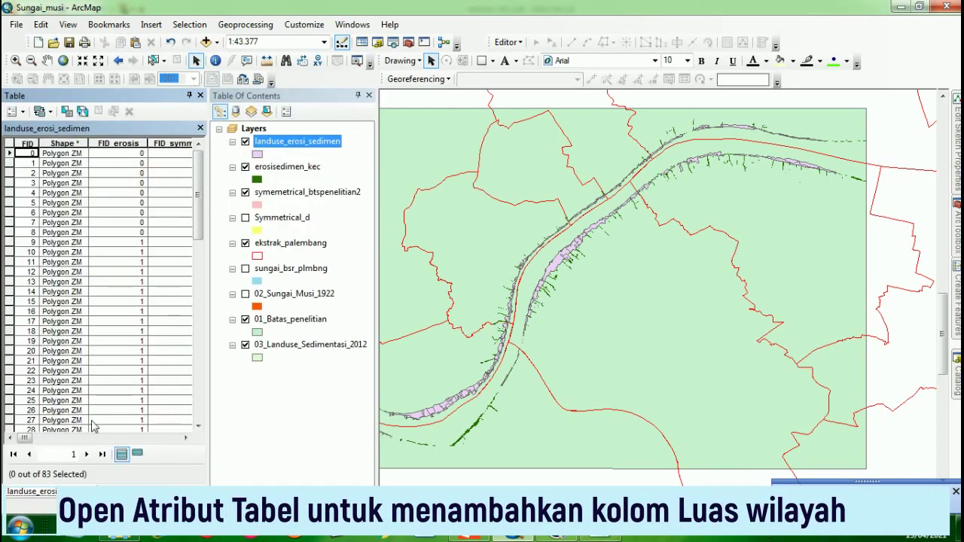
{"action": "left_click_drag", "start_coordinate": [25, 438], "coordinate": [164, 442]}
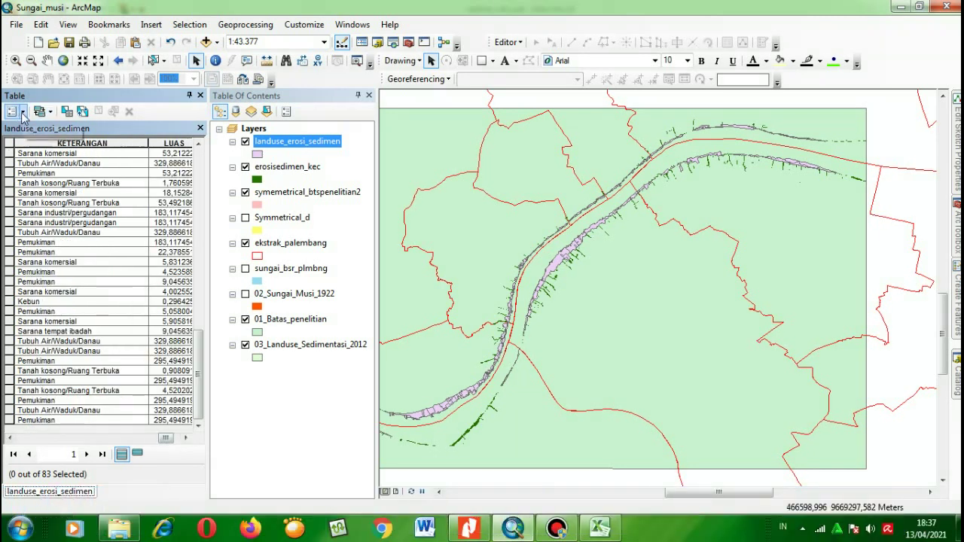
{"action": "left_click", "coordinate": [17, 112]}
{"action": "left_click", "coordinate": [54, 213]}
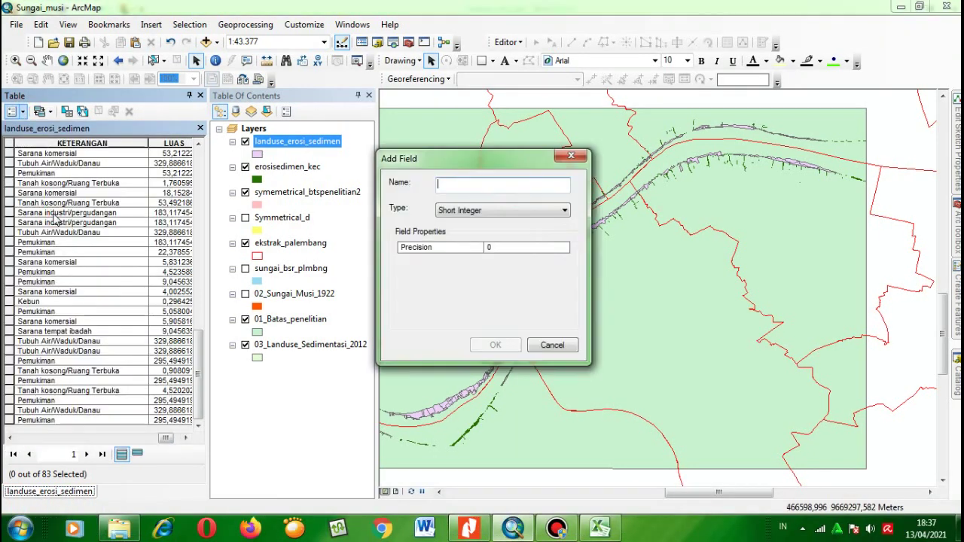
{"action": "type", "text": "Luas_m2"}
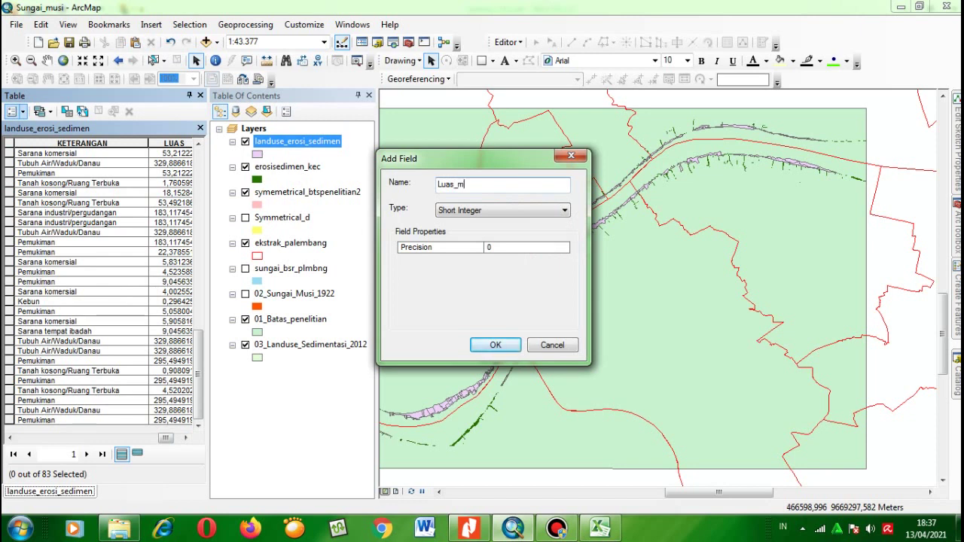
{"action": "left_click", "coordinate": [493, 211]}
{"action": "left_click", "coordinate": [493, 218]}
{"action": "left_click", "coordinate": [487, 249]}
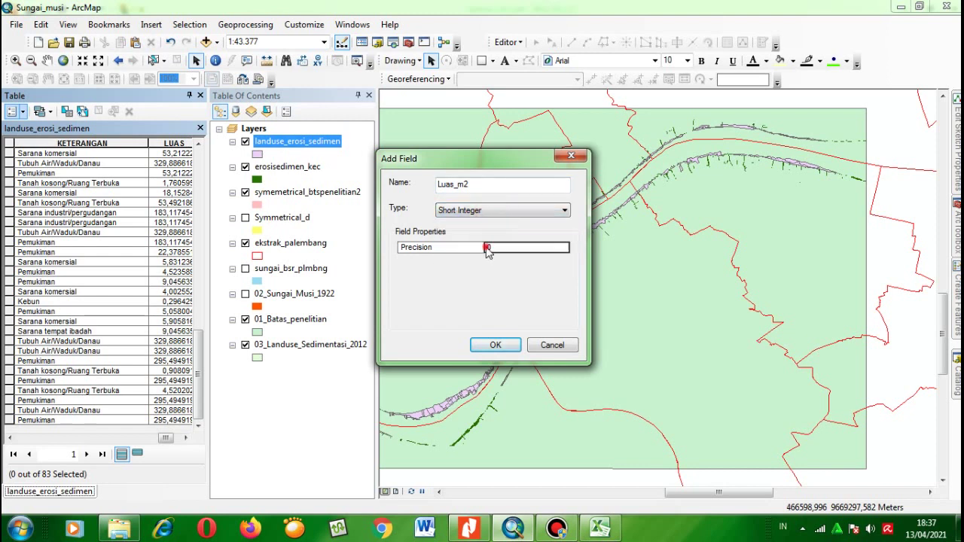
{"action": "left_click", "coordinate": [509, 344]}
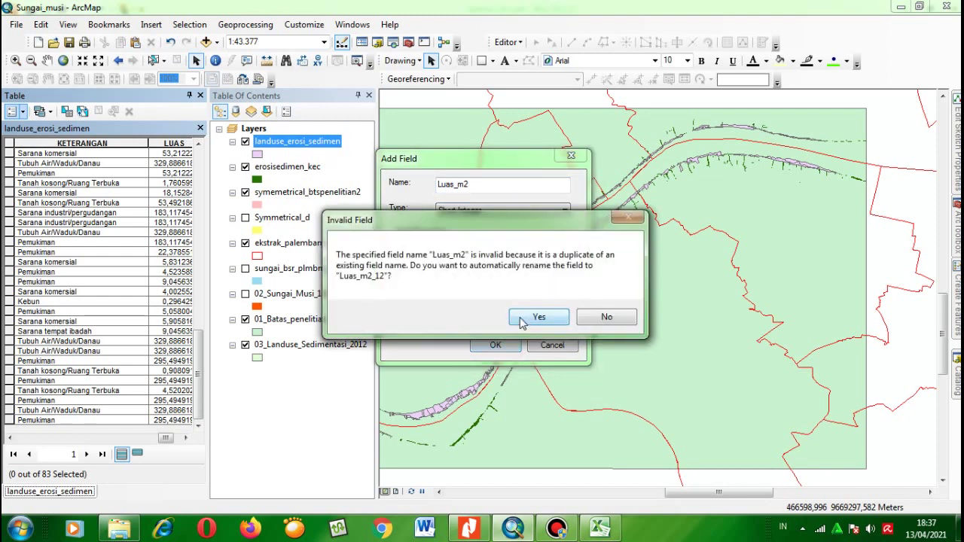
{"action": "left_click", "coordinate": [524, 319]}
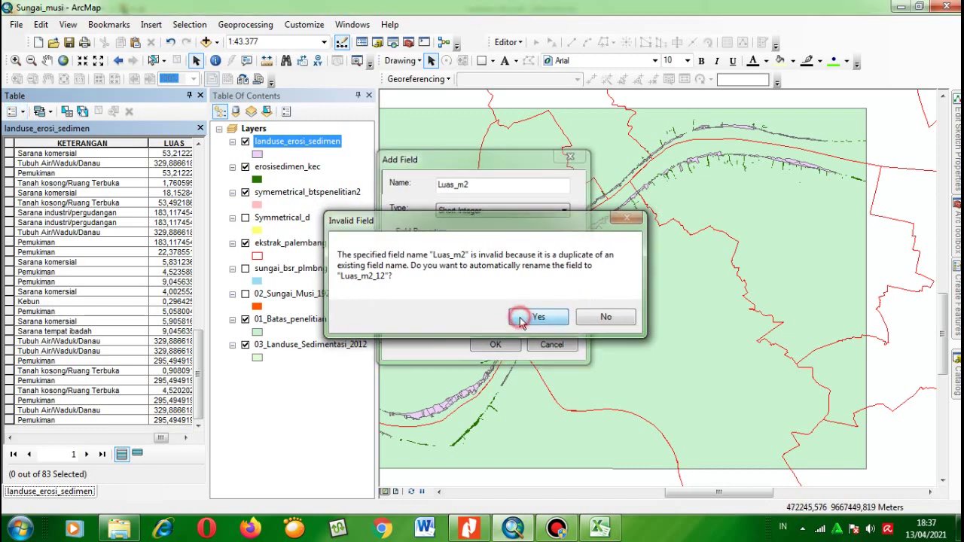
Calculate the area geometry in square meters for the Luas_m2_12 field, using the data source's coordinate system
{"action": "left_click_drag", "start_coordinate": [156, 441], "coordinate": [173, 443]}
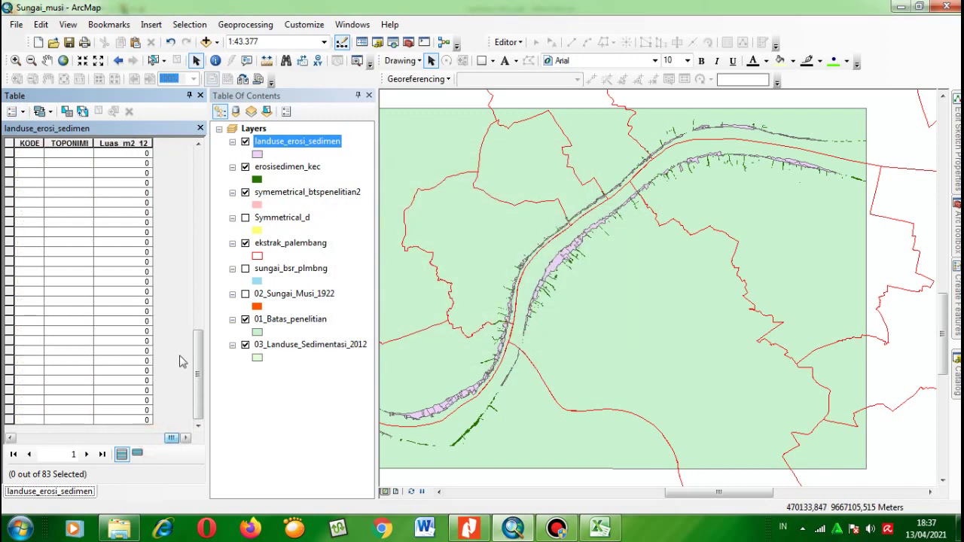
{"action": "right_click", "coordinate": [128, 143]}
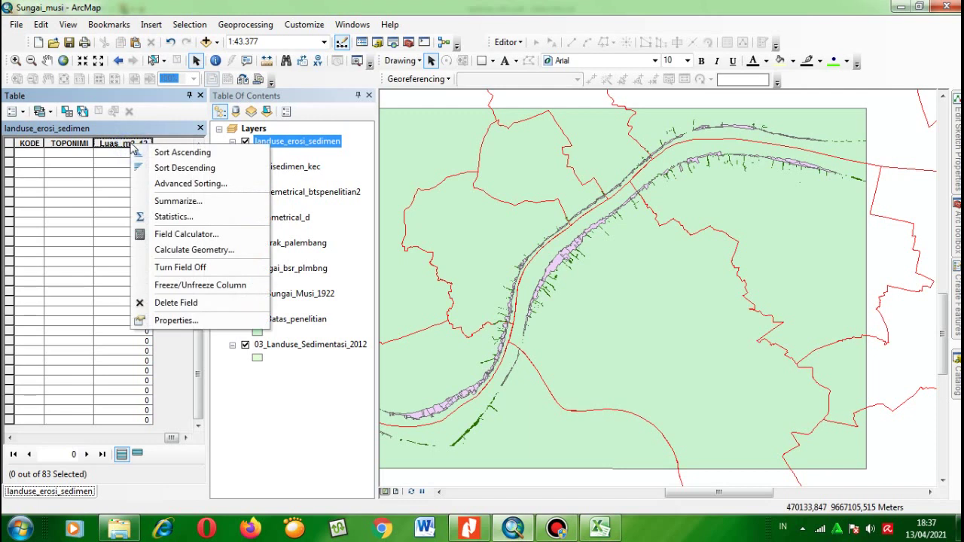
{"action": "left_click", "coordinate": [183, 252]}
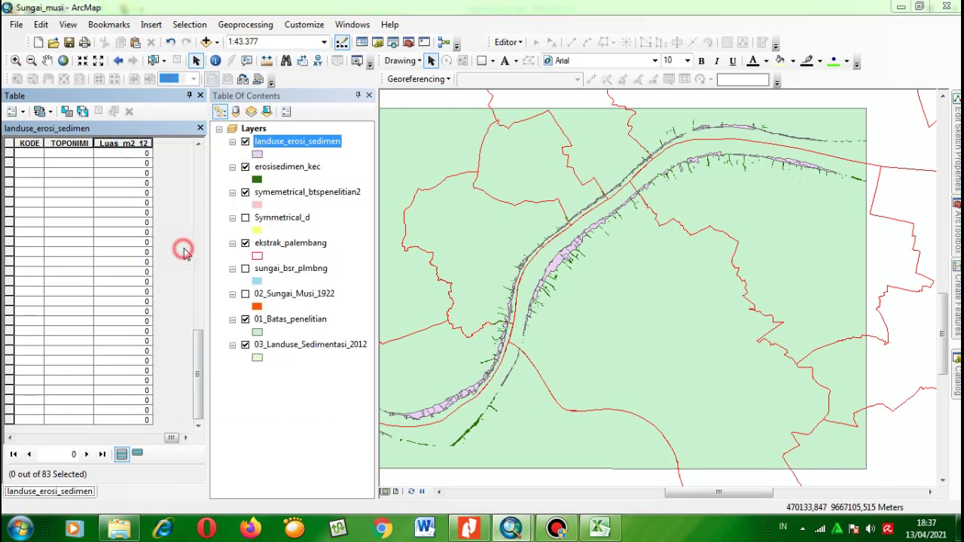
{"action": "left_click", "coordinate": [460, 294]}
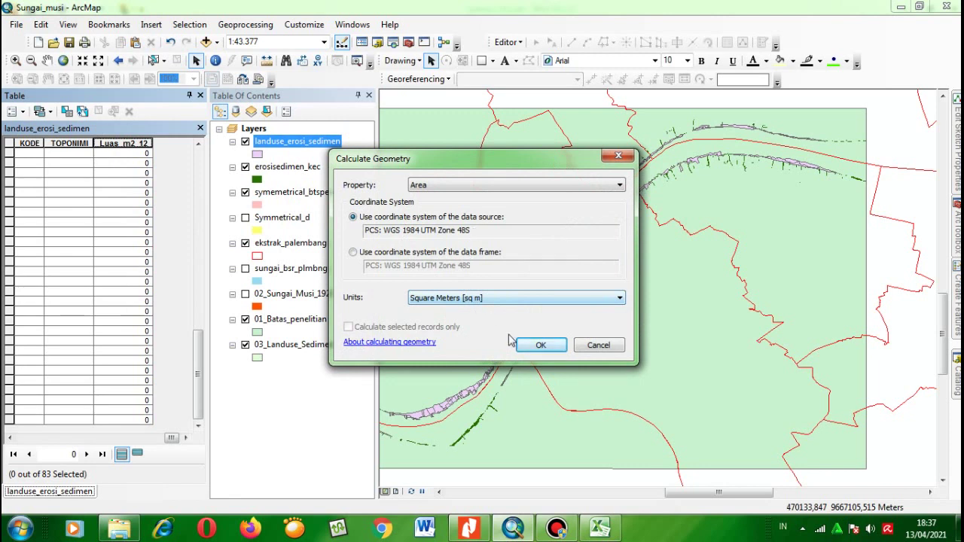
{"action": "left_click", "coordinate": [537, 345]}
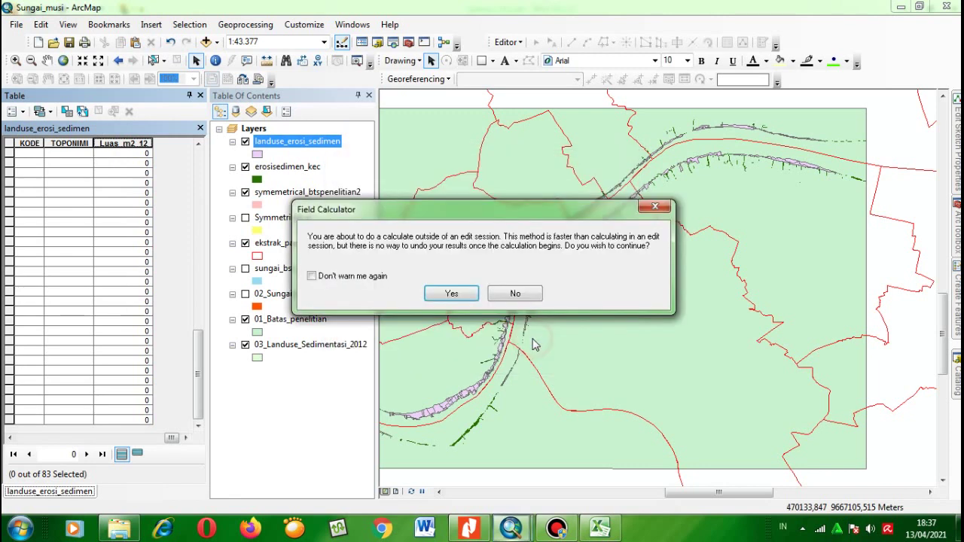
{"action": "left_click", "coordinate": [458, 291]}
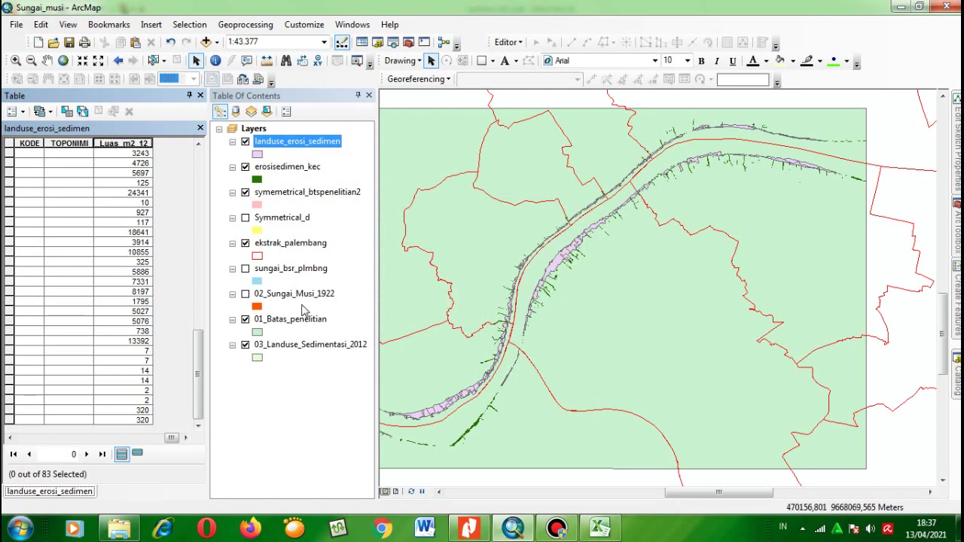
Start exporting all records of the landuse_erosi_sedimen table and name the output file landuse_sedimentasi.dbf
{"action": "left_click_drag", "start_coordinate": [171, 437], "coordinate": [83, 438]}
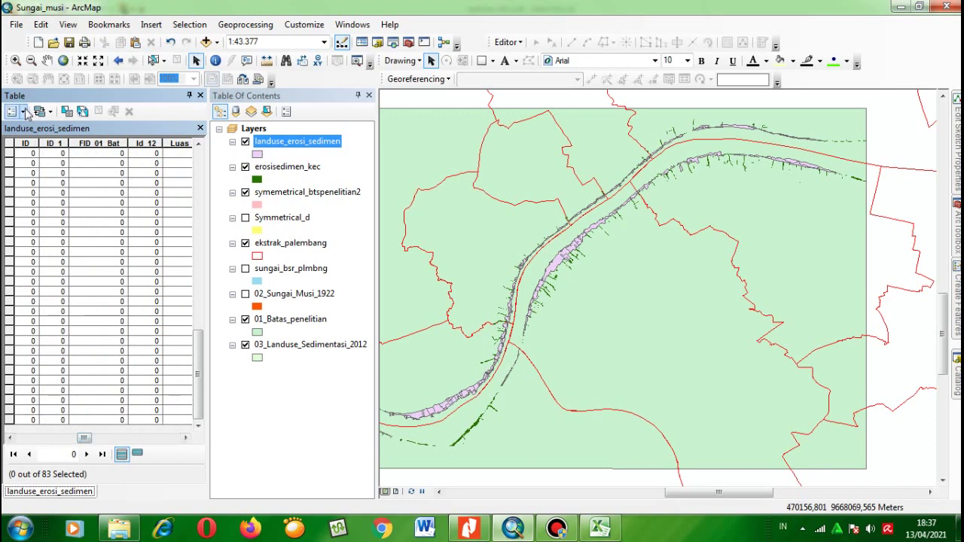
{"action": "left_click", "coordinate": [23, 112]}
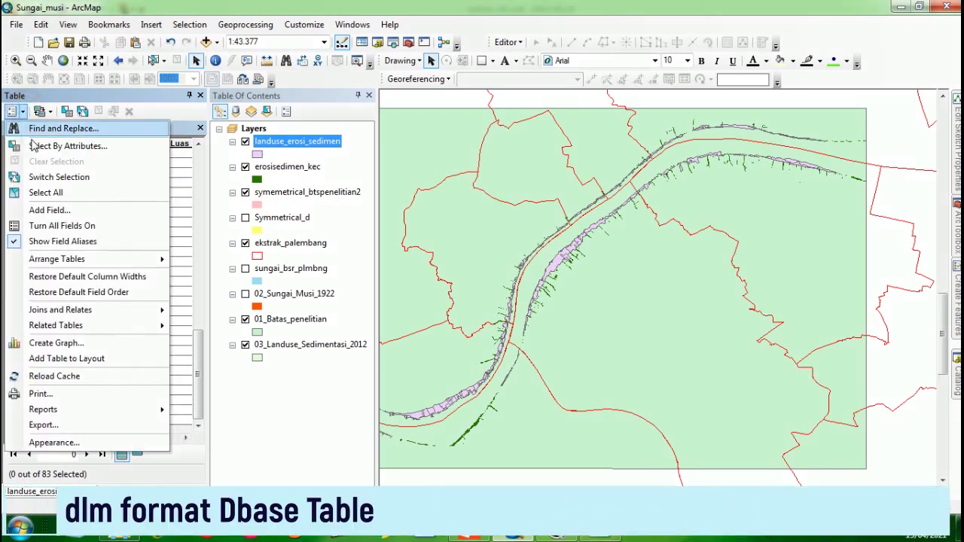
{"action": "left_click", "coordinate": [81, 426]}
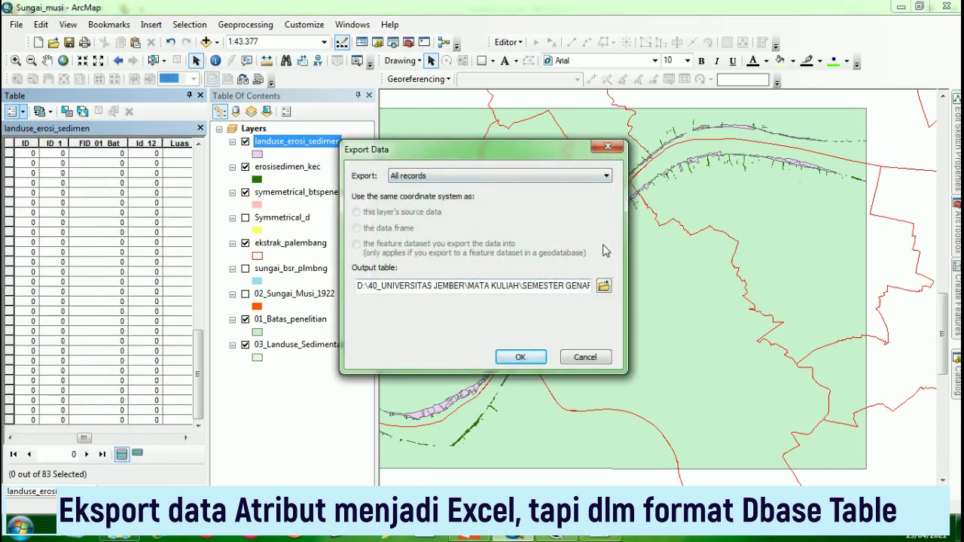
{"action": "left_click", "coordinate": [603, 286]}
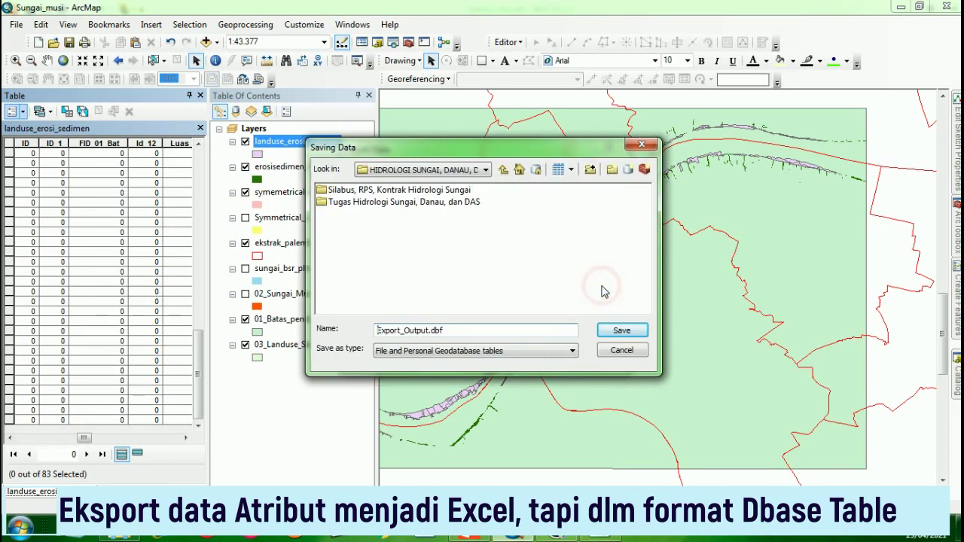
{"action": "left_click", "coordinate": [426, 331]}
{"action": "key", "text": "BackSpace"}
{"action": "key", "text": "BackSpace"}
{"action": "key", "text": "BackSpace"}
{"action": "key", "text": "BackSpace"}
{"action": "key", "text": "BackSpace"}
{"action": "key", "text": "BackSpace"}
{"action": "key", "text": "BackSpace"}
{"action": "key", "text": "BackSpace"}
{"action": "key", "text": "BackSpace"}
{"action": "key", "text": "BackSpace"}
{"action": "key", "text": "BackSpace"}
{"action": "key", "text": "BackSpace"}
{"action": "key", "text": "BackSpace"}
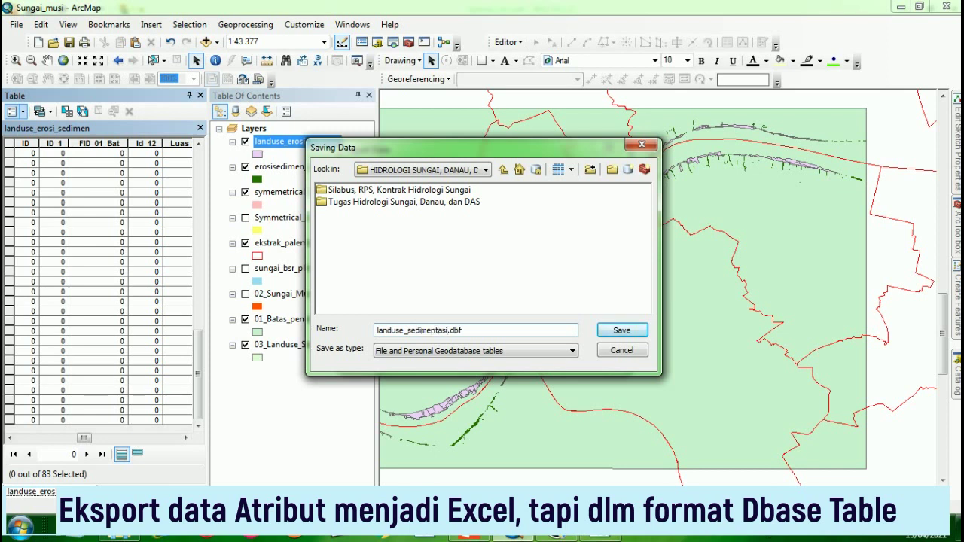
Set the output type to dBASE Table, run the export and add the new table to the current map
{"action": "left_click", "coordinate": [518, 351]}
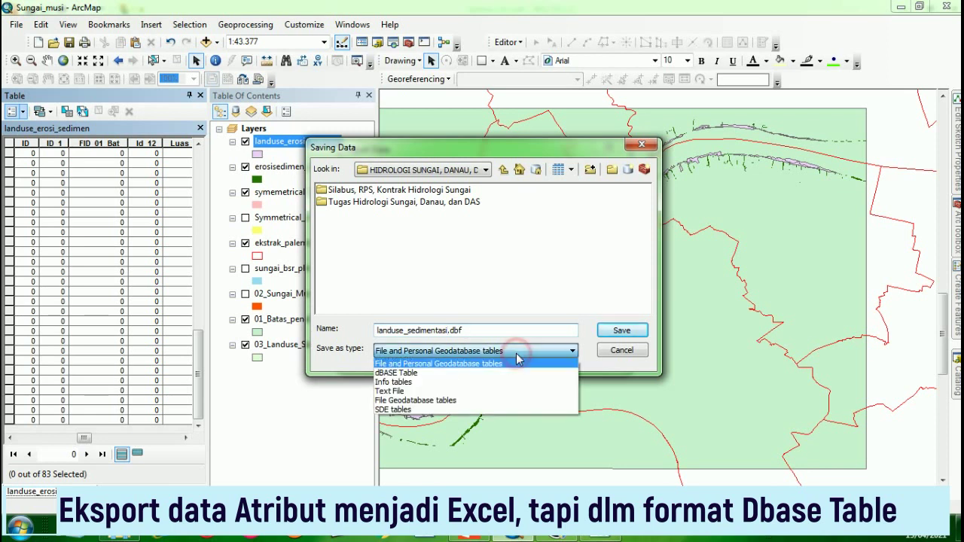
{"action": "left_click", "coordinate": [512, 372]}
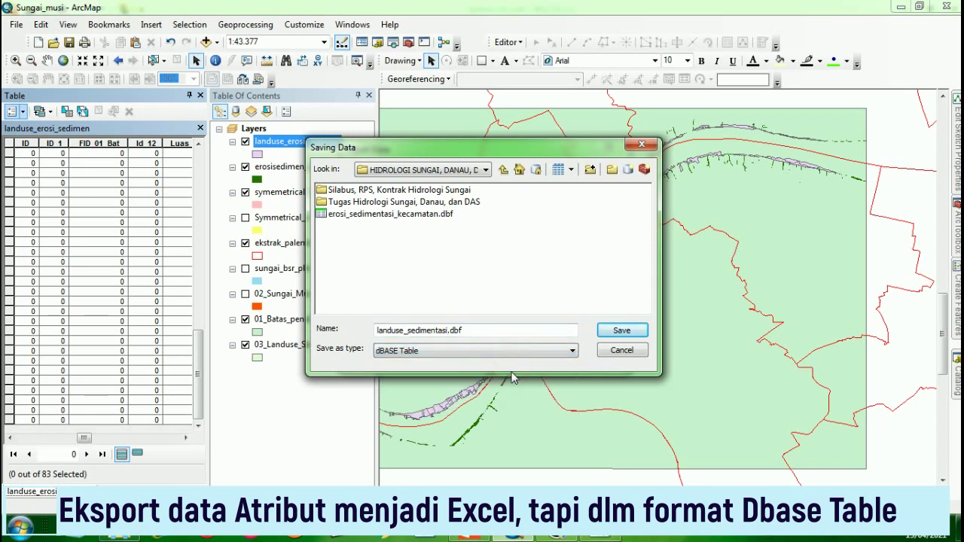
{"action": "left_click", "coordinate": [622, 330]}
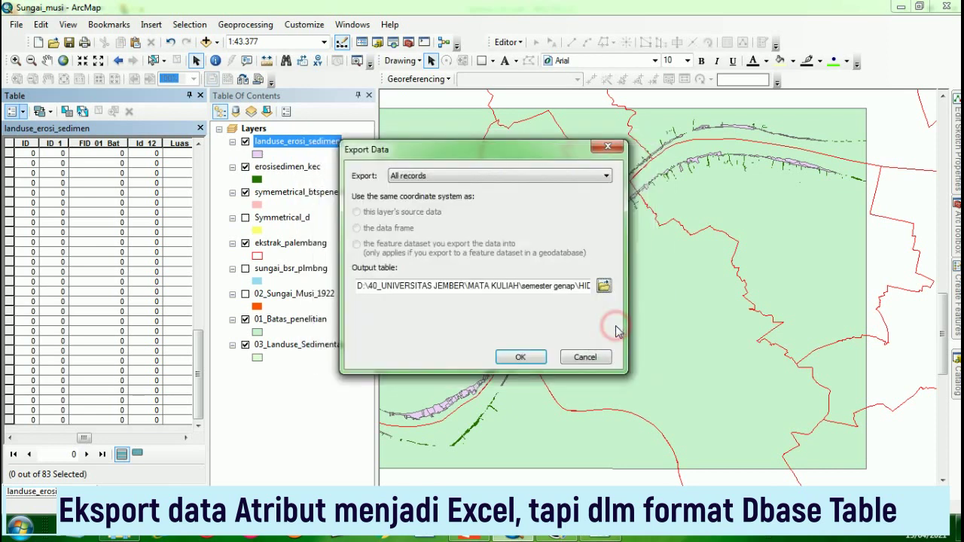
{"action": "left_click", "coordinate": [521, 357]}
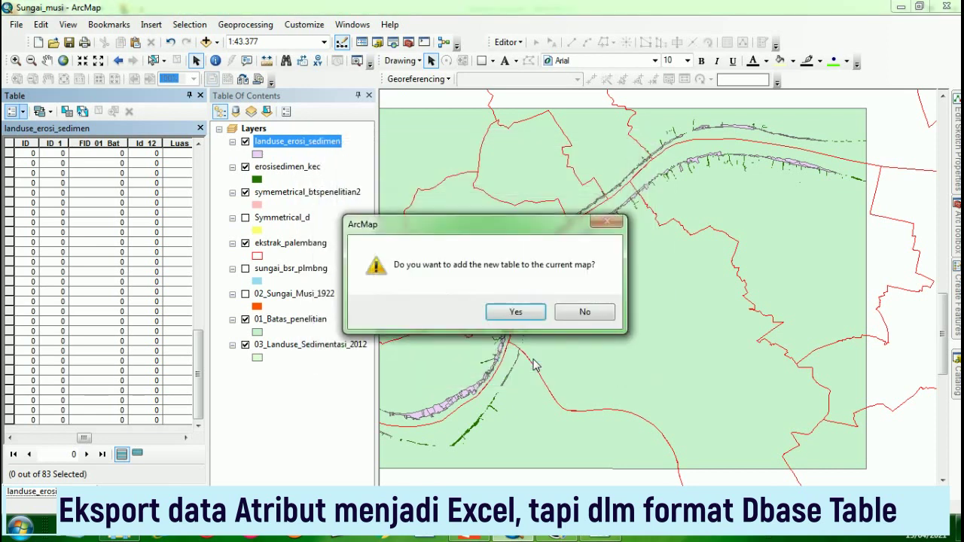
{"action": "left_click", "coordinate": [536, 311]}
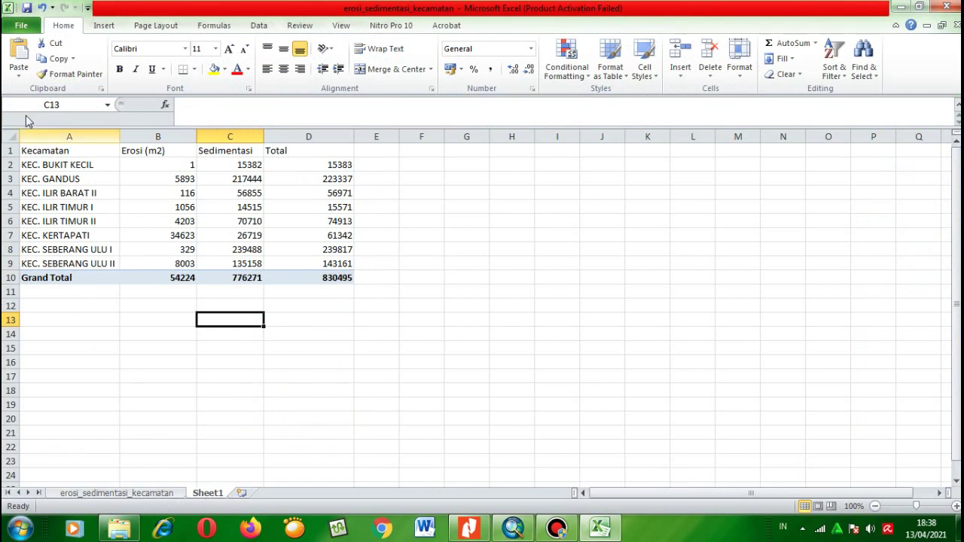
Switch to Excel and open the exported landuse_sedimentasi.dbf file
{"action": "left_click", "coordinate": [21, 25]}
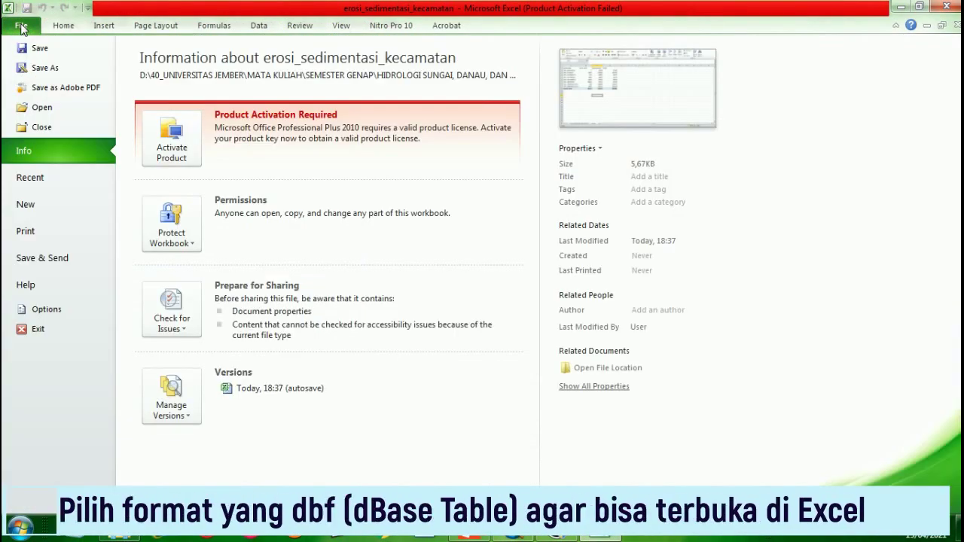
{"action": "left_click", "coordinate": [40, 108]}
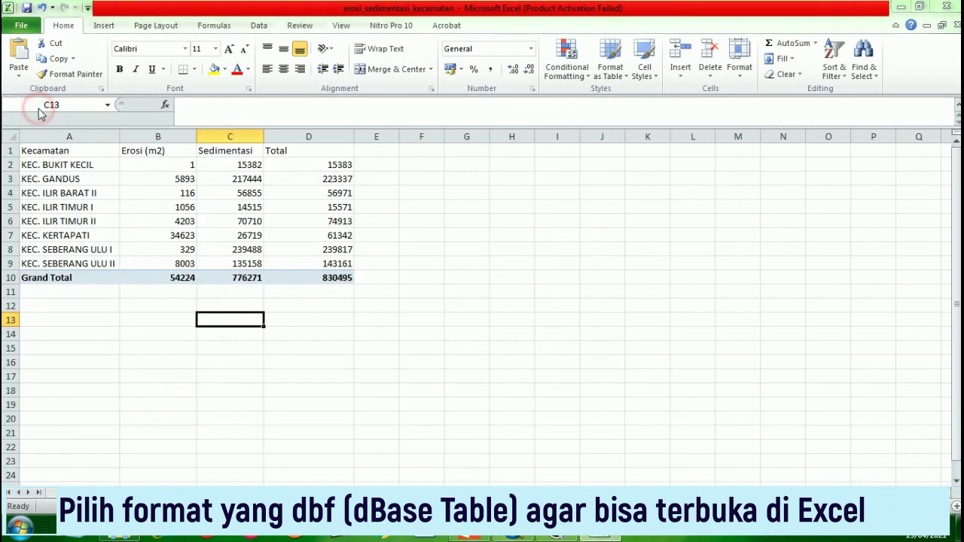
{"action": "left_click_drag", "start_coordinate": [339, 119], "coordinate": [348, 229]}
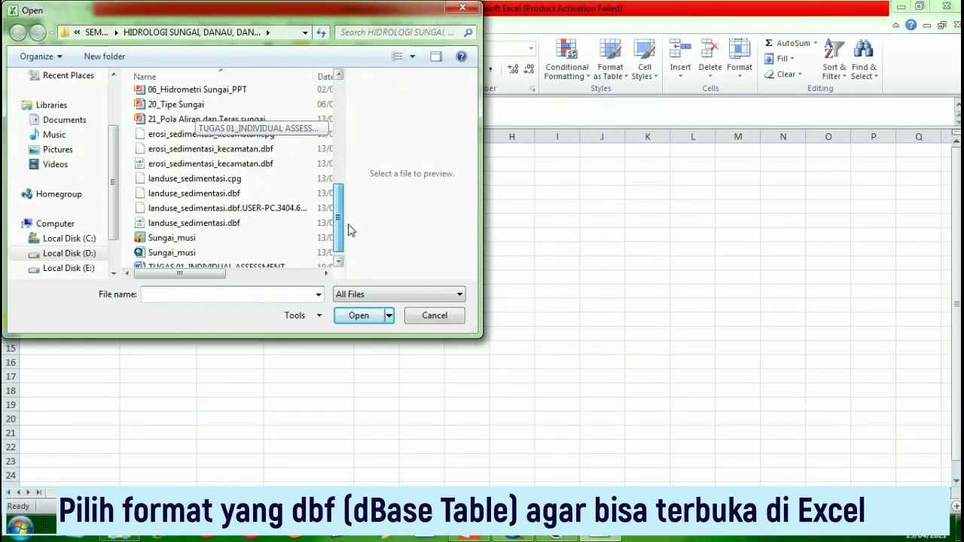
{"action": "left_click", "coordinate": [230, 193]}
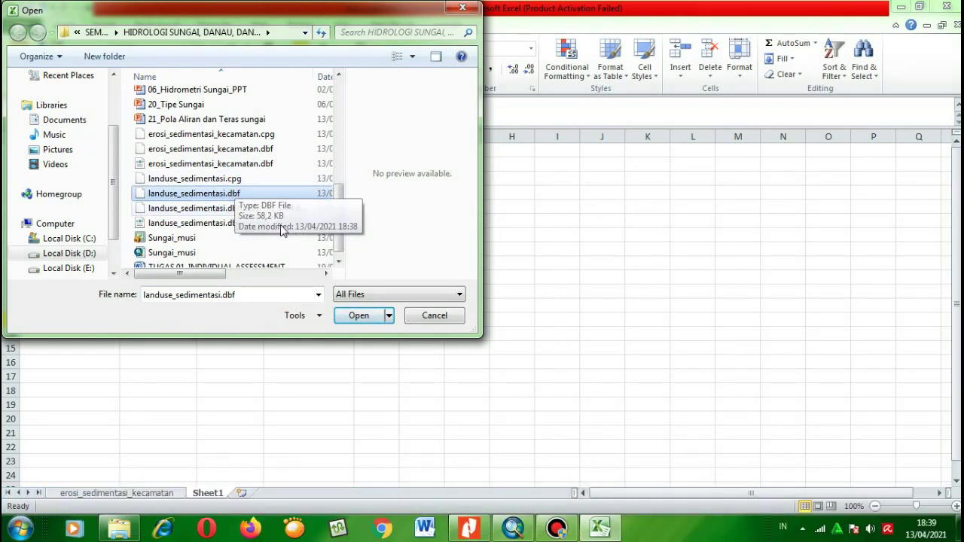
{"action": "left_click", "coordinate": [363, 317]}
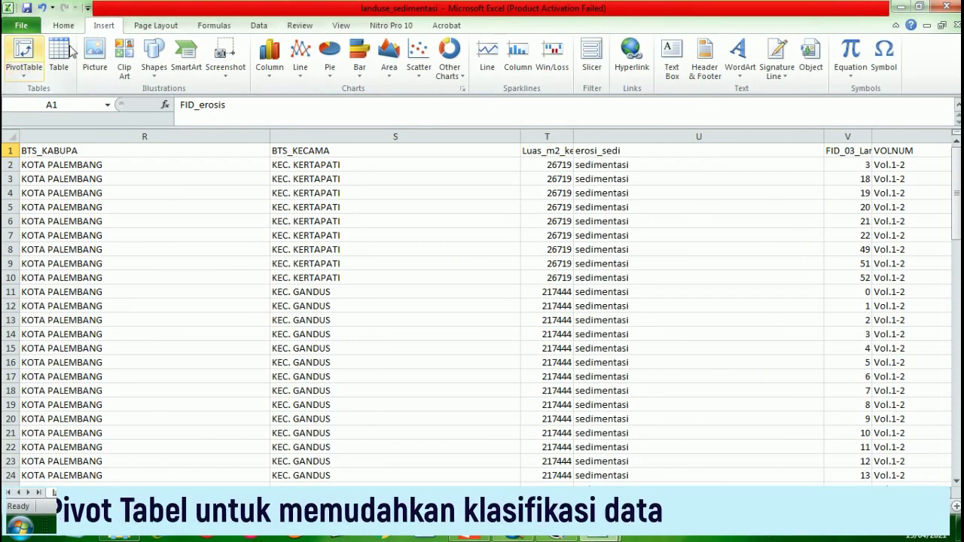
Create a PivotTable on a new worksheet from the landuse_sedimentasi data range $A$1:$AB$84
{"action": "left_click", "coordinate": [25, 72]}
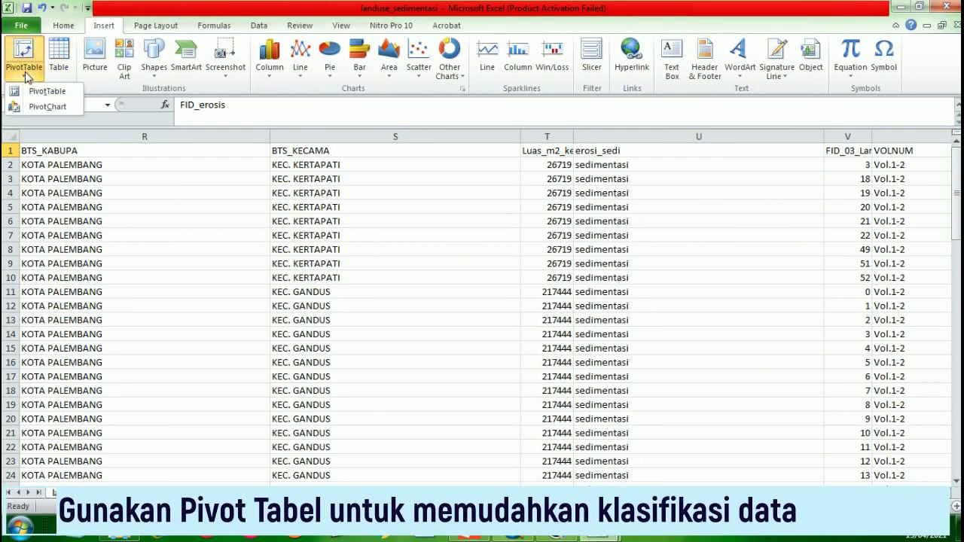
{"action": "left_click", "coordinate": [32, 95]}
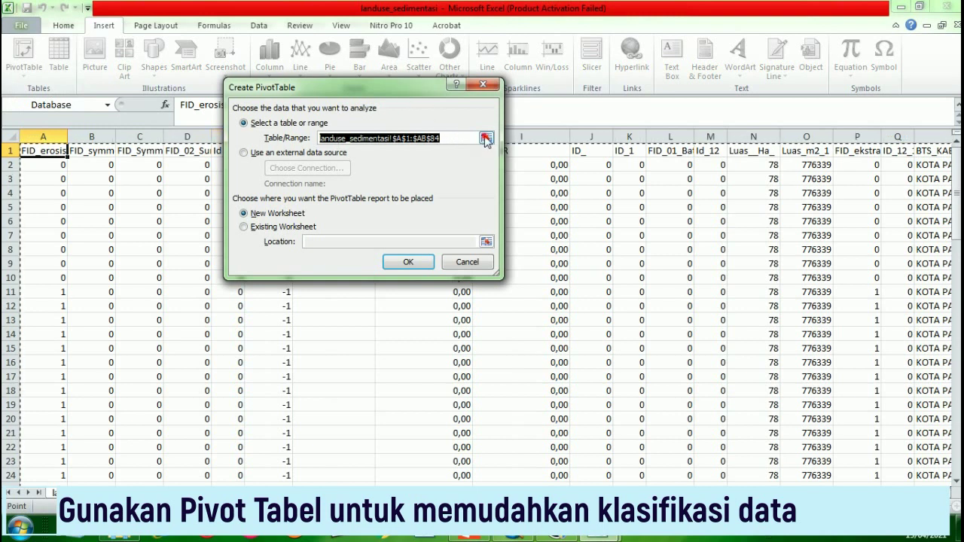
{"action": "left_click", "coordinate": [486, 138]}
{"action": "left_click_drag", "start_coordinate": [634, 494], "coordinate": [953, 484]}
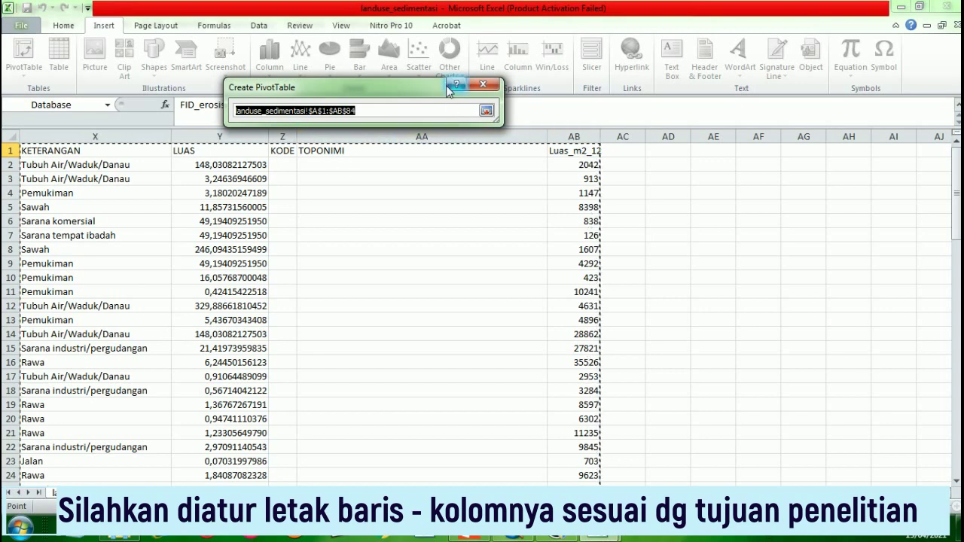
{"action": "left_click", "coordinate": [487, 111]}
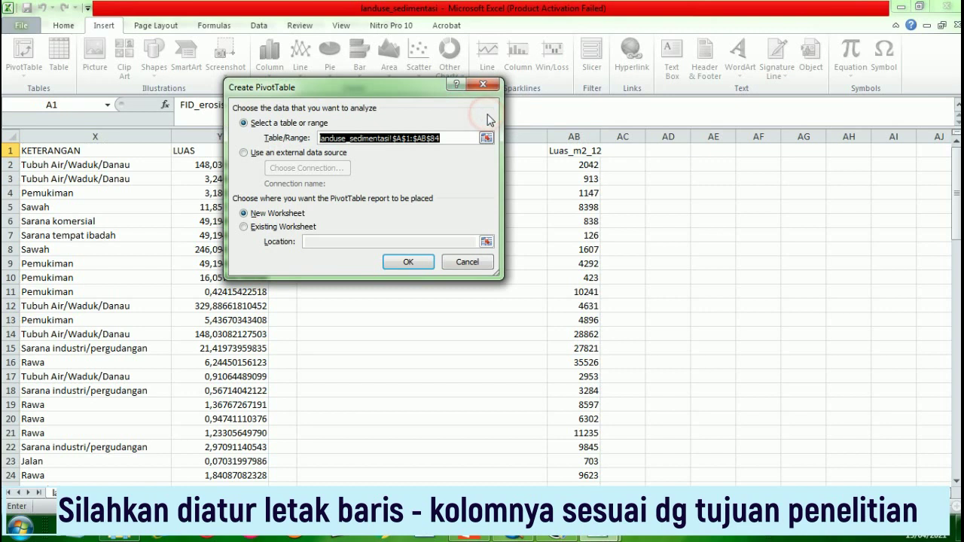
{"action": "left_click", "coordinate": [423, 263]}
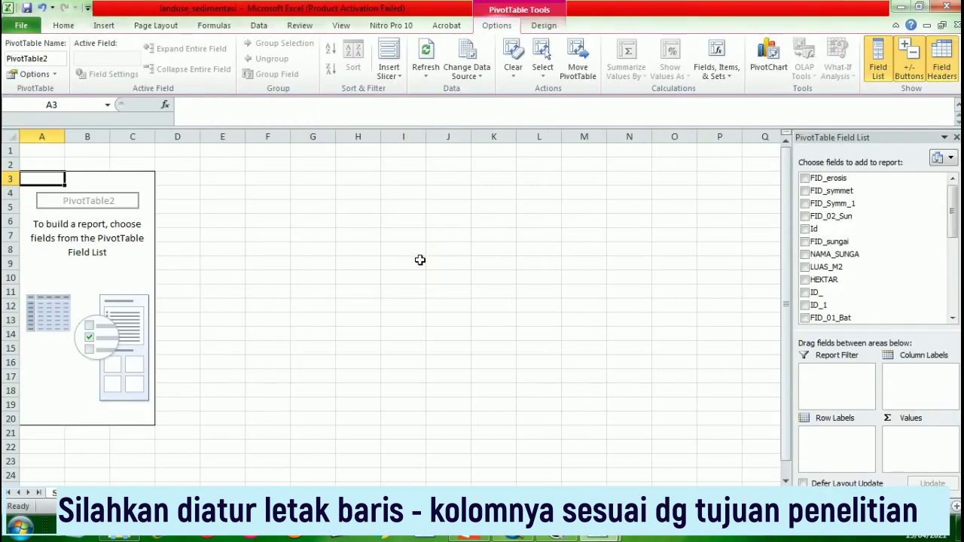
Add BTS_KECAMA and KETERANGAN as PivotTable row labels and the sum of Luas_m2_12 as values
{"action": "left_click_drag", "start_coordinate": [951, 200], "coordinate": [956, 290]}
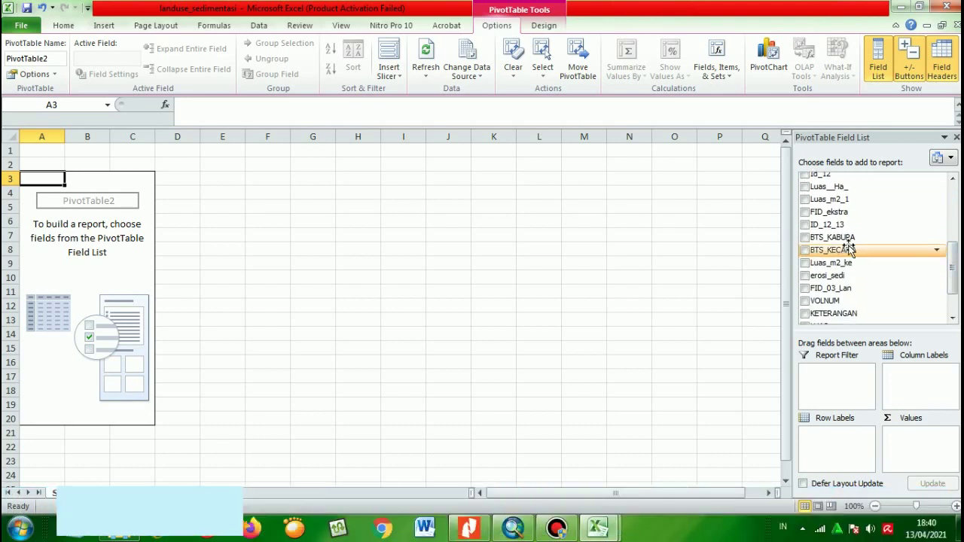
{"action": "left_click", "coordinate": [805, 250]}
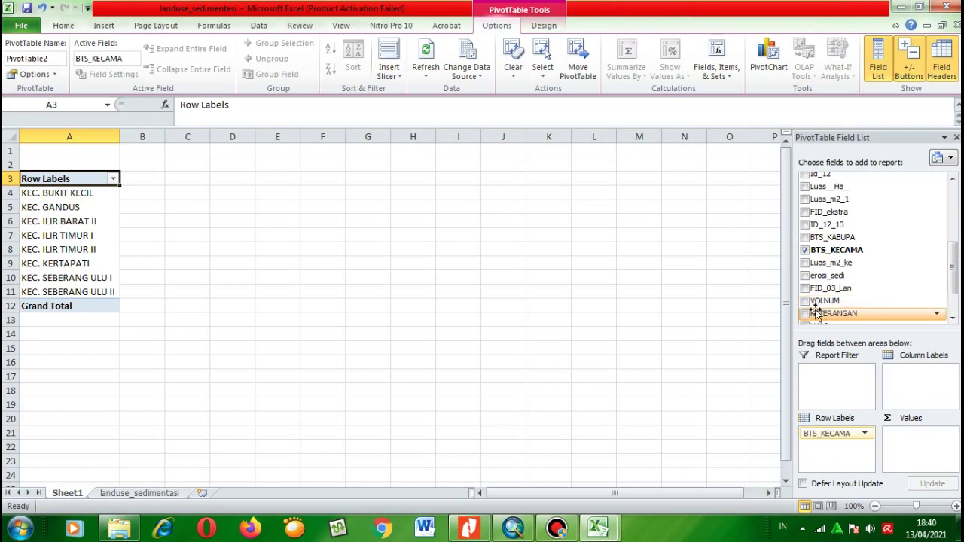
{"action": "left_click_drag", "start_coordinate": [956, 280], "coordinate": [958, 296]}
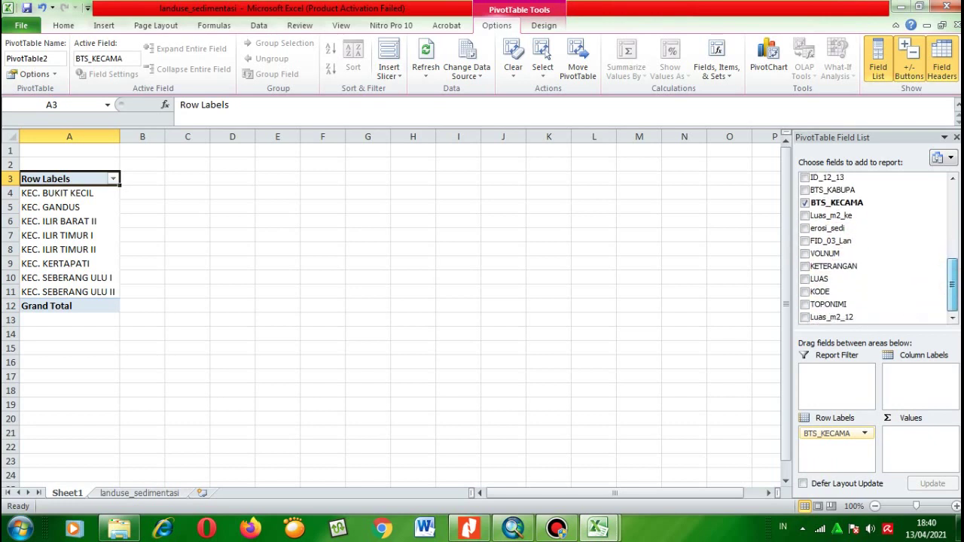
{"action": "left_click", "coordinate": [805, 266]}
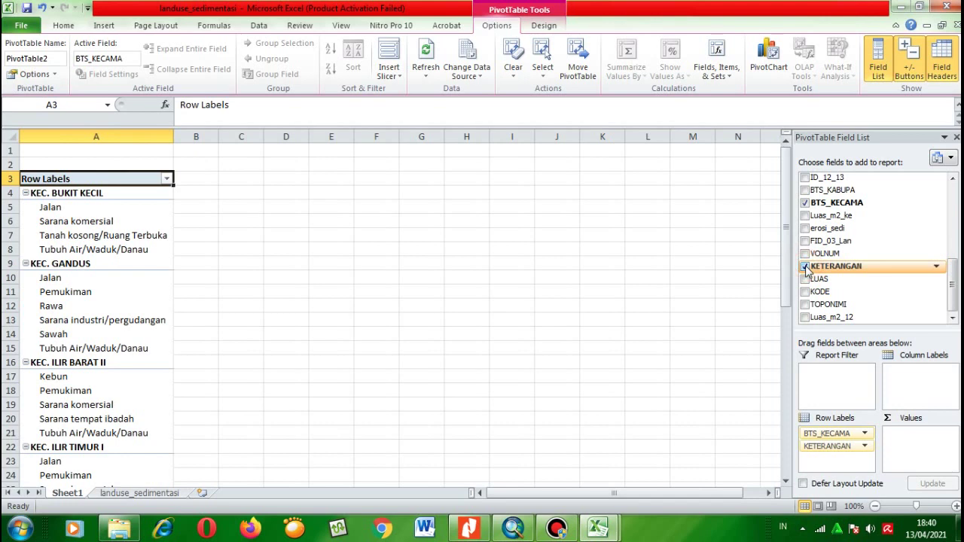
{"action": "left_click", "coordinate": [805, 317]}
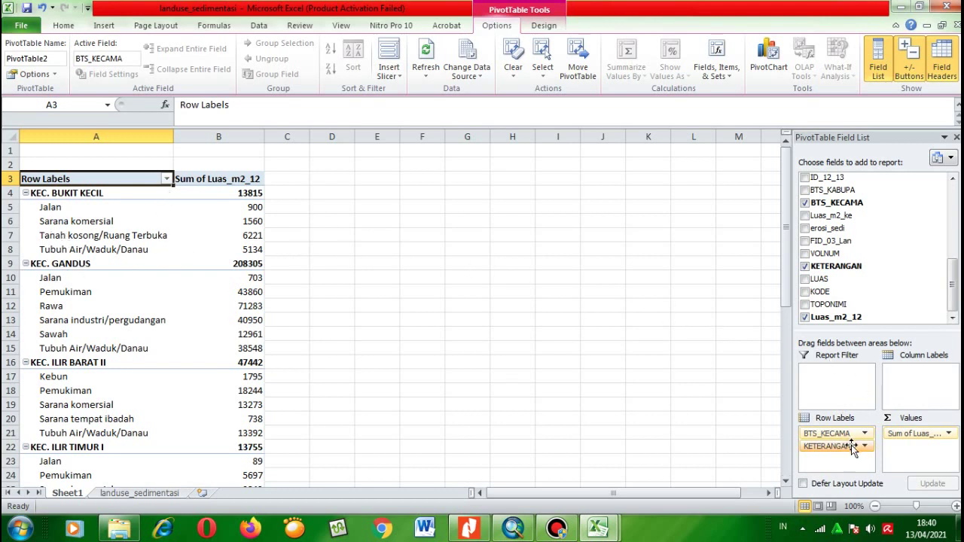
Move KETERANGAN from the row labels to the column labels and review the resulting district by land-use table
{"action": "left_click_drag", "start_coordinate": [851, 446], "coordinate": [911, 372]}
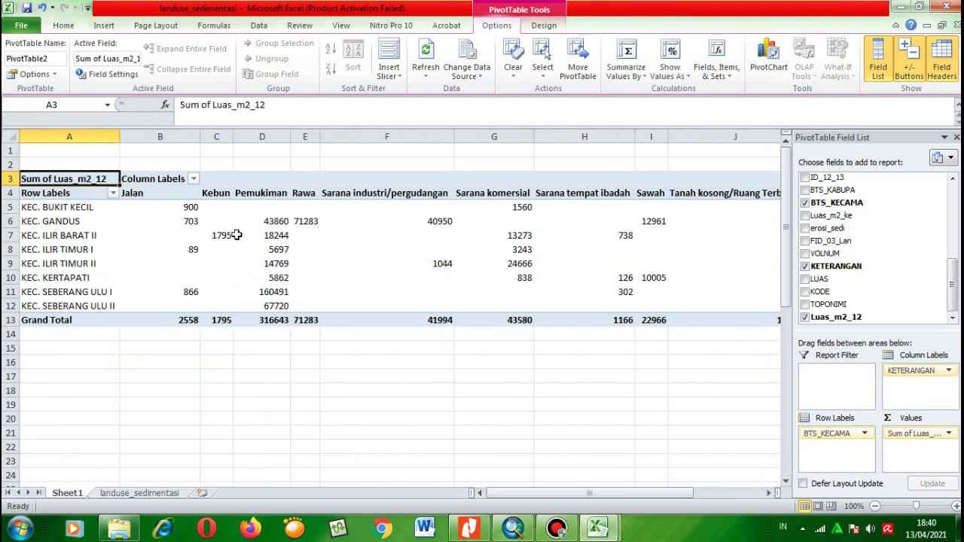
{"action": "left_click", "coordinate": [631, 349]}
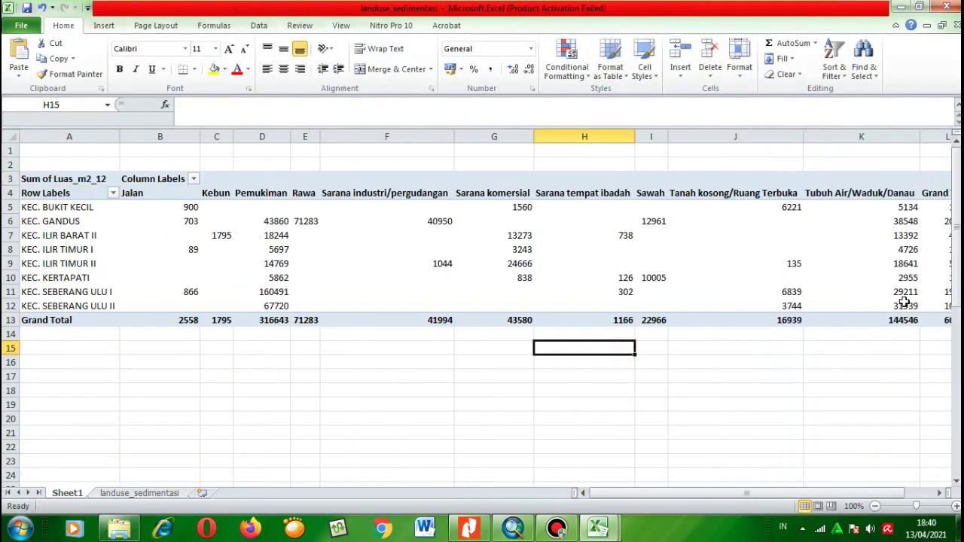
{"action": "mouse_move", "coordinate": [597, 495]}
{"action": "left_mouse_down"}
{"action": "mouse_move", "coordinate": [637, 499]}
{"action": "mouse_move", "coordinate": [595, 503]}
{"action": "left_mouse_up"}
{"action": "mouse_move", "coordinate": [753, 230]}
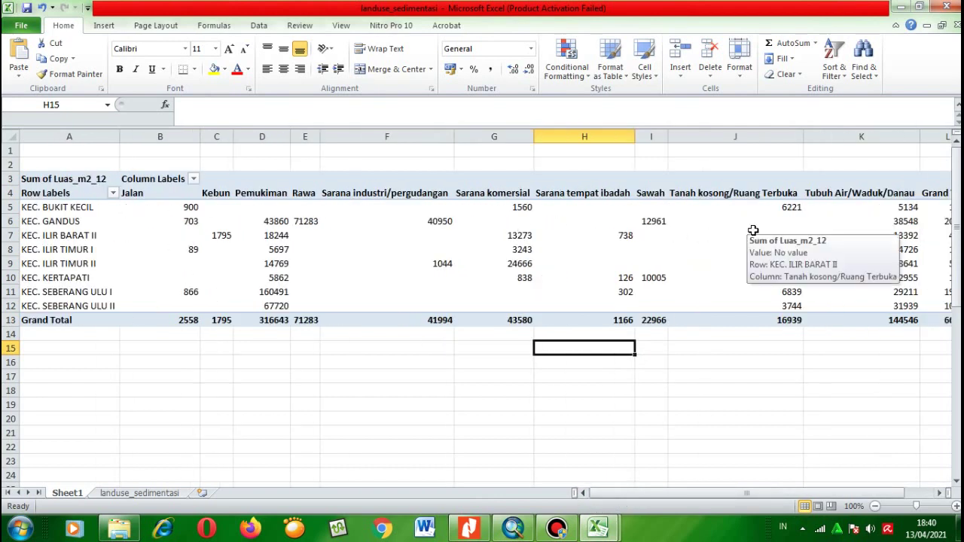